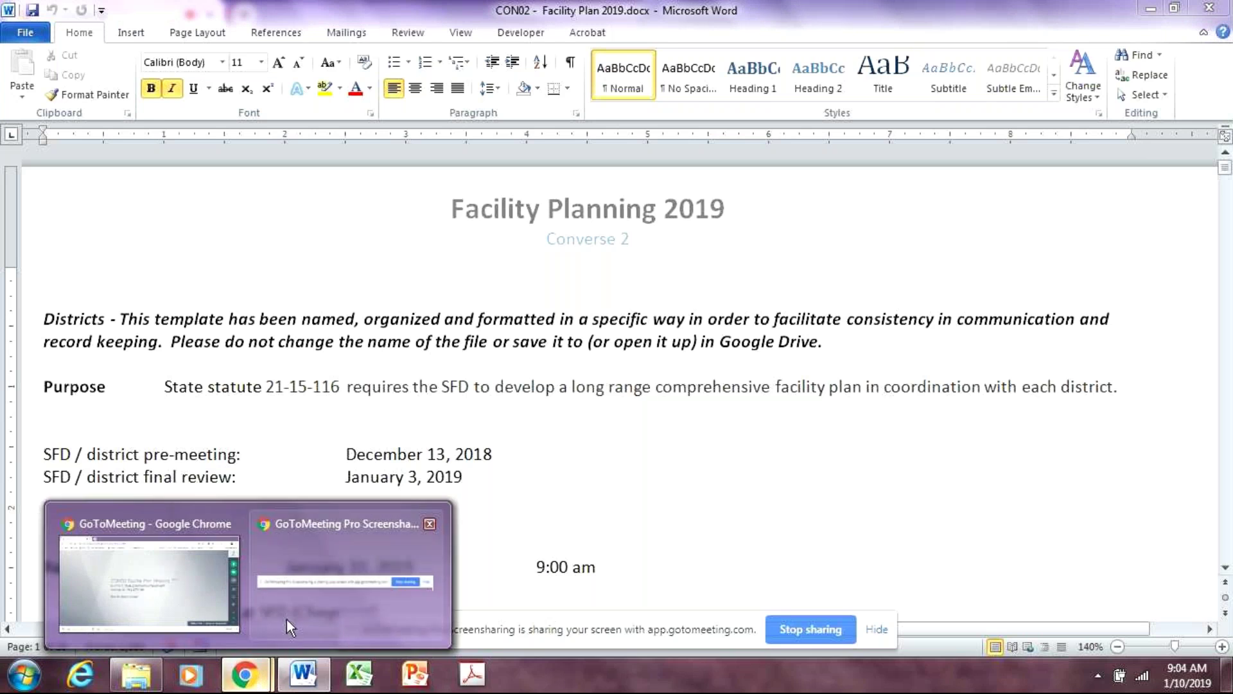
# Check the GoToMeeting meeting window, then return to the Facility Plan document
pyautogui.click(133, 595)
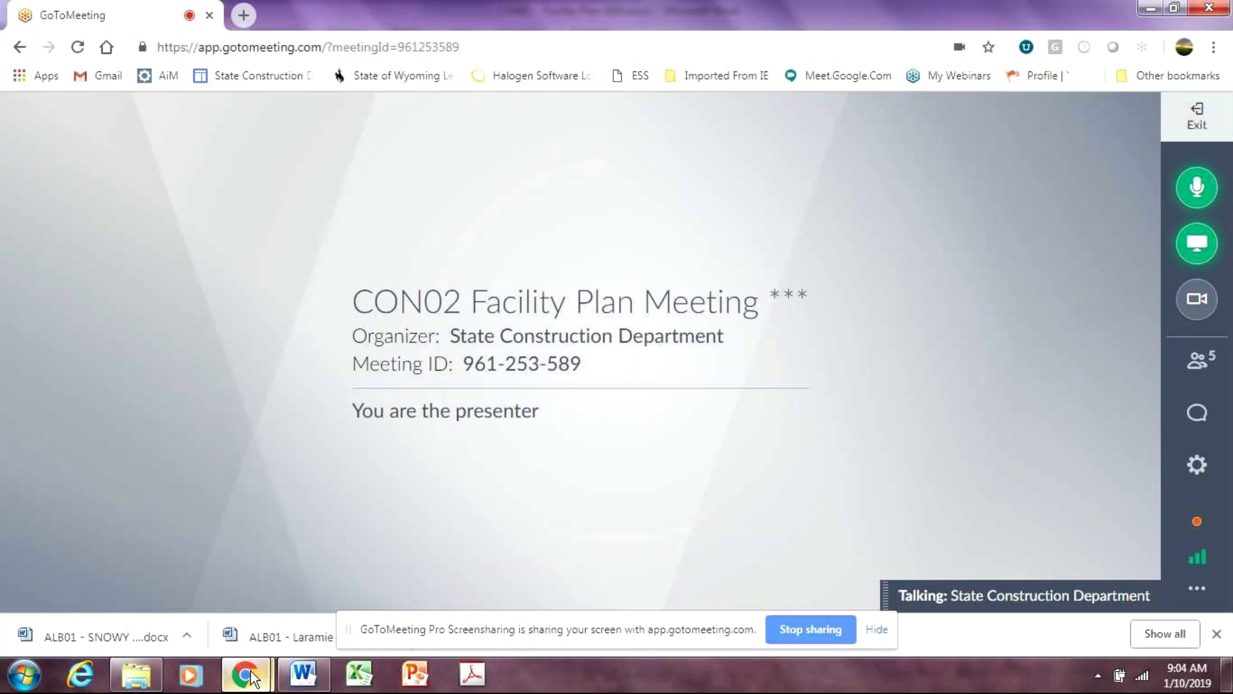
pyautogui.moveTo(250, 676)
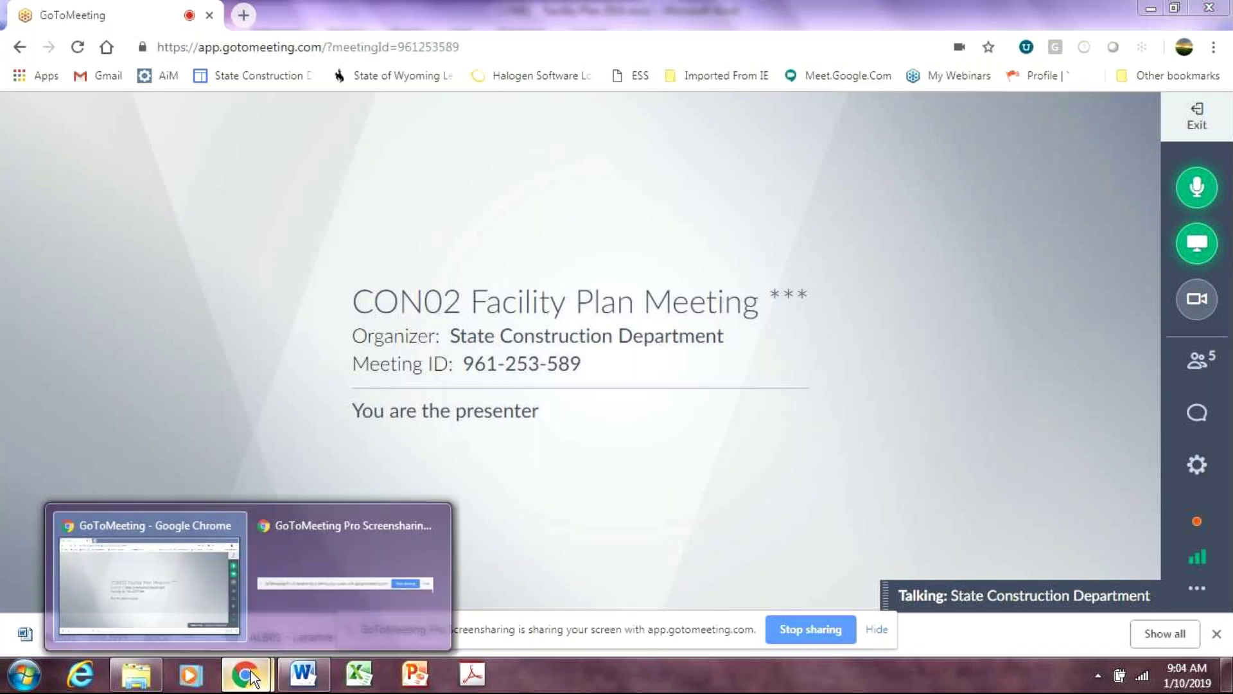
pyautogui.click(159, 572)
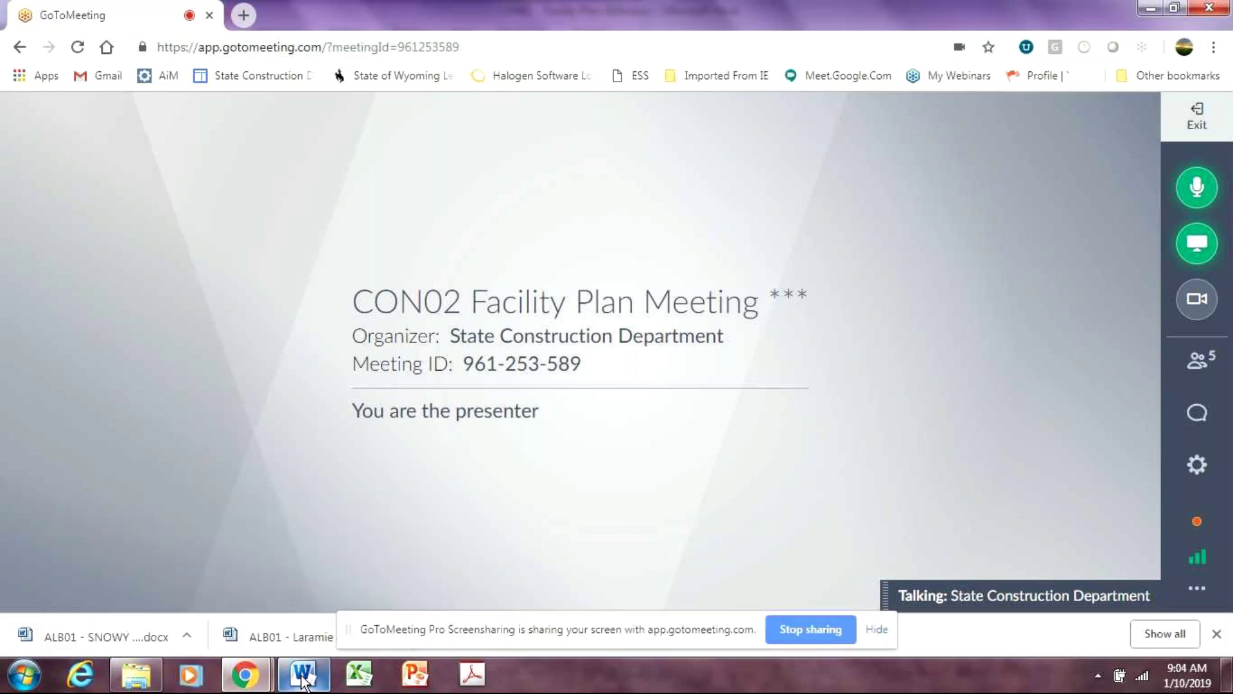
pyautogui.click(303, 674)
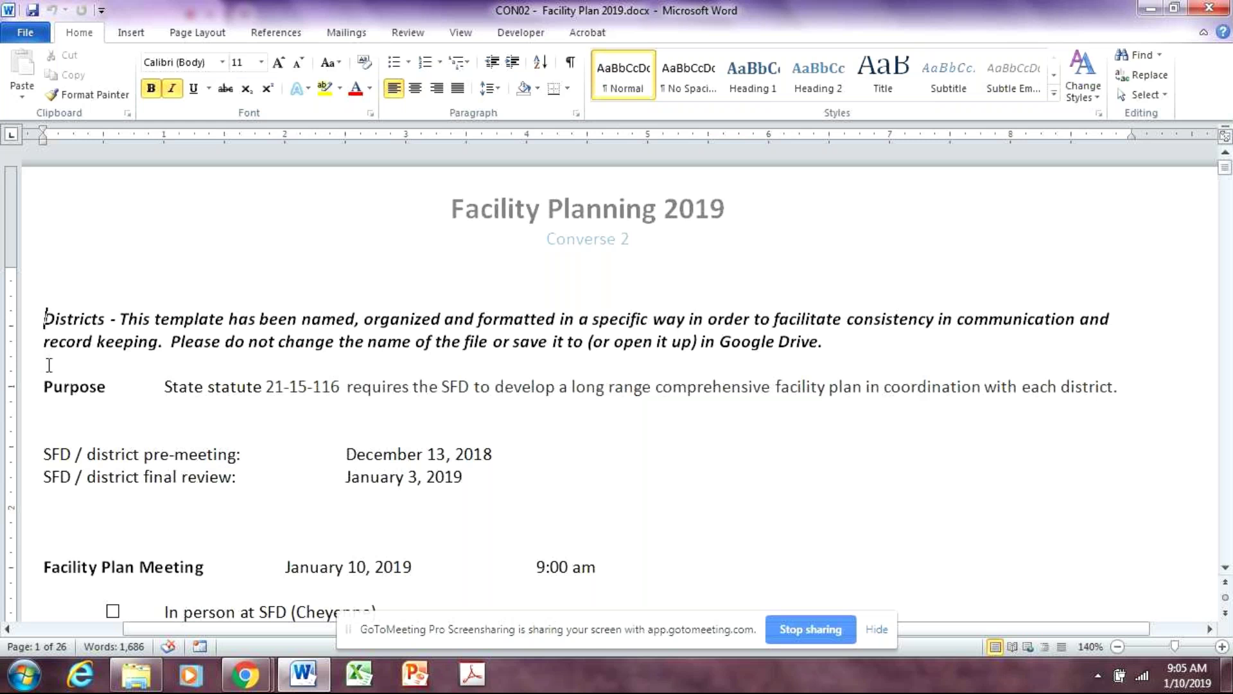
# Enter the SFD Project Manager's name in the Attendees table's SFD Name cell
pyautogui.scroll(-10, 74, 369)
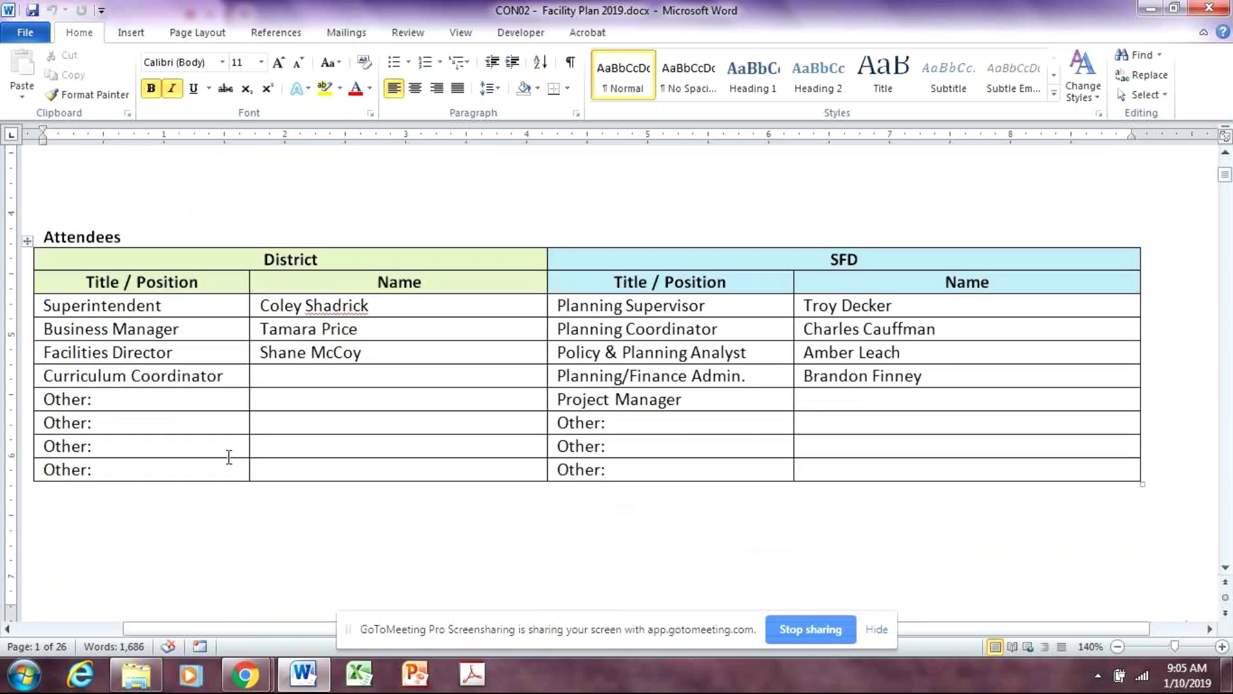
pyautogui.click(926, 406)
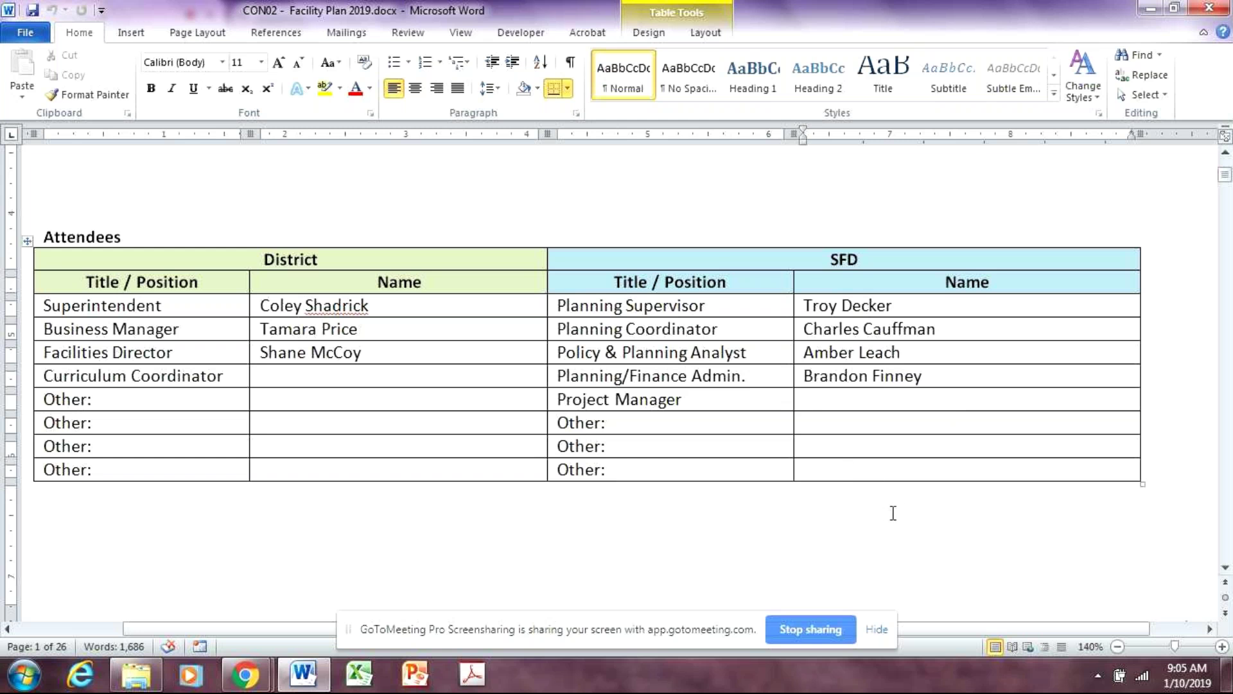
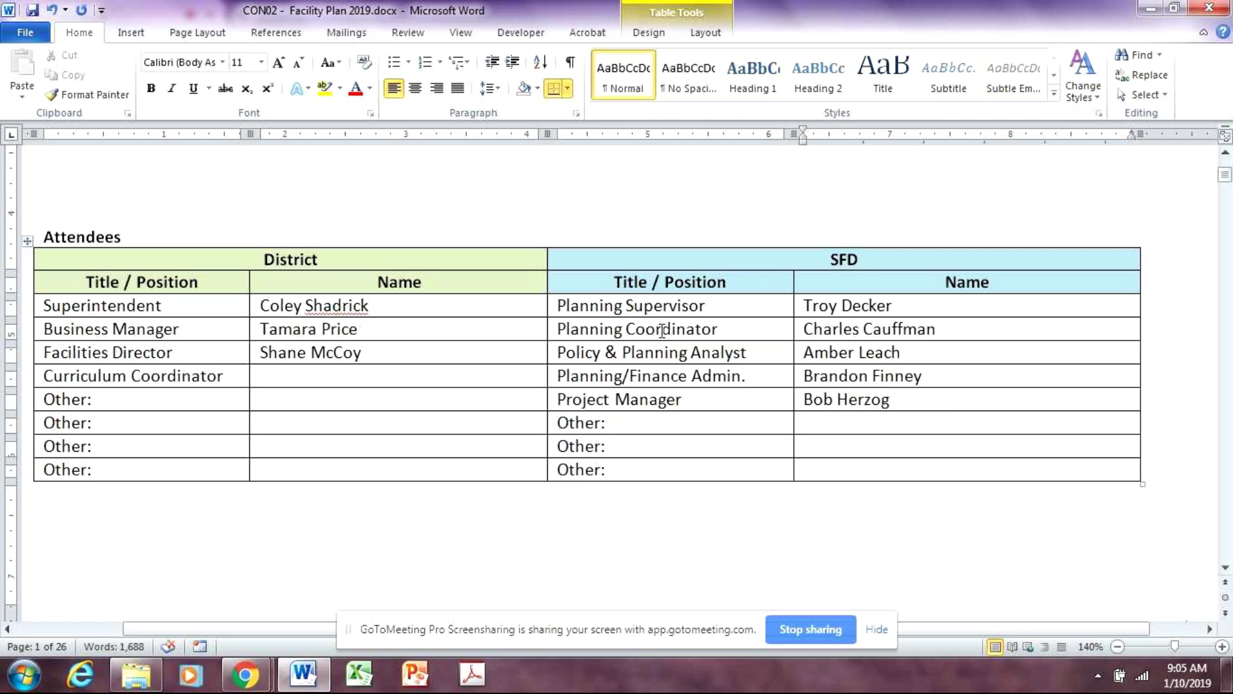
pyautogui.click(414, 469)
pyautogui.click(422, 312)
pyautogui.click(196, 514)
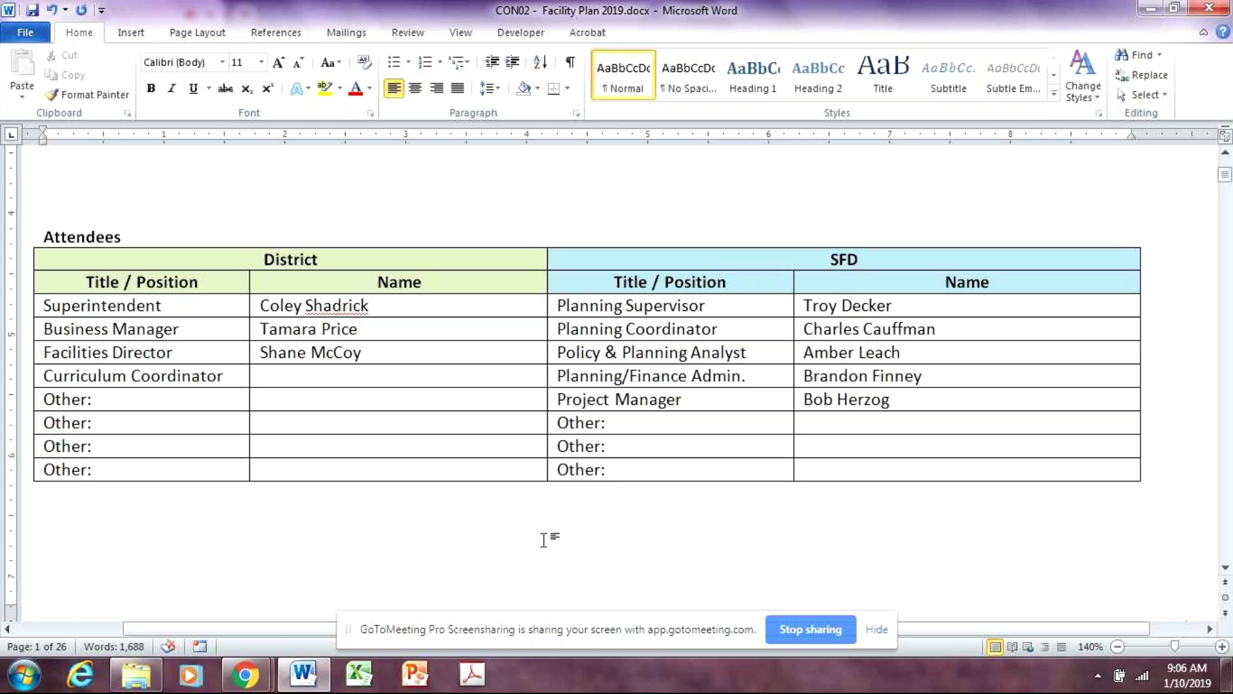
# Scroll down to page 2 and set the zoom to 120%
pyautogui.scroll(-2, 543, 539)
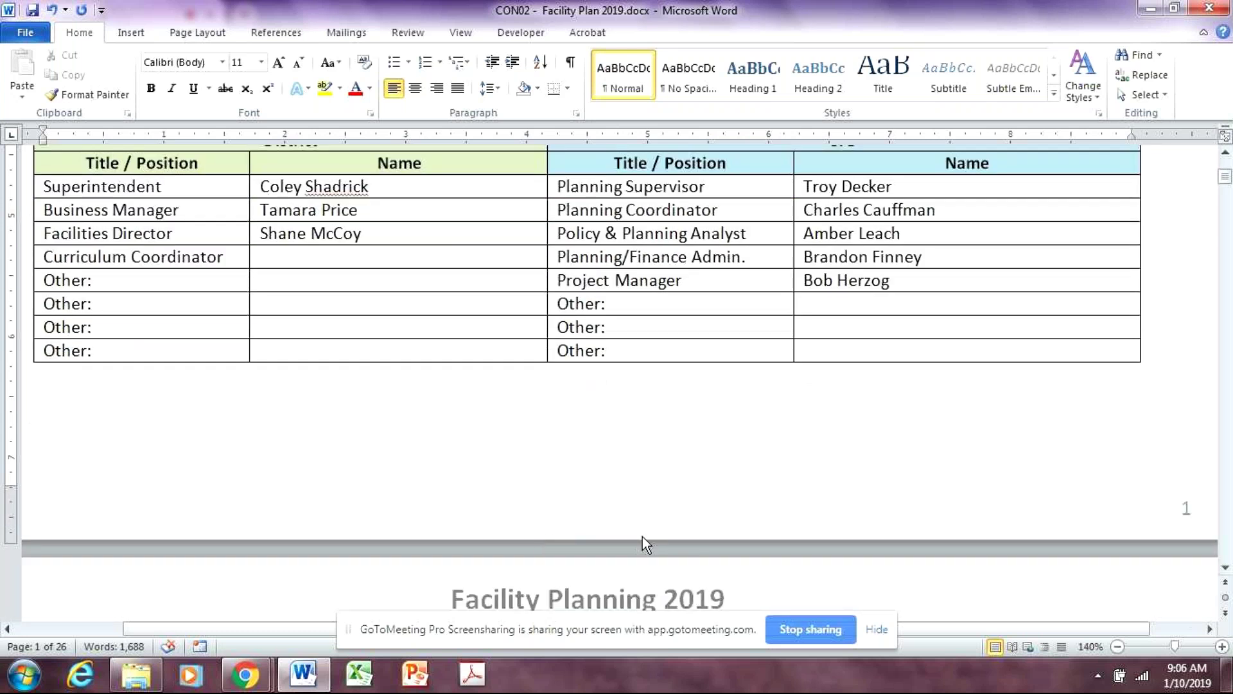
pyautogui.scroll(-5, 668, 539)
pyautogui.scroll(10, 692, 538)
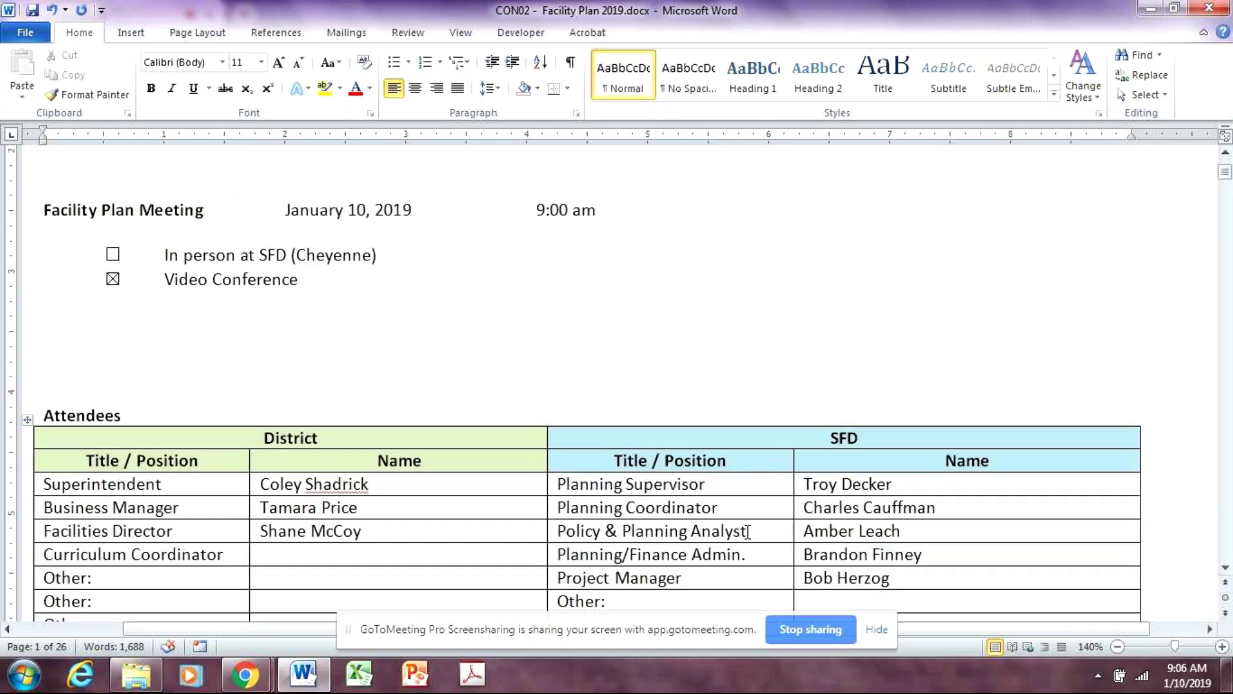
pyautogui.click(82, 327)
pyautogui.scroll(-15, 313, 398)
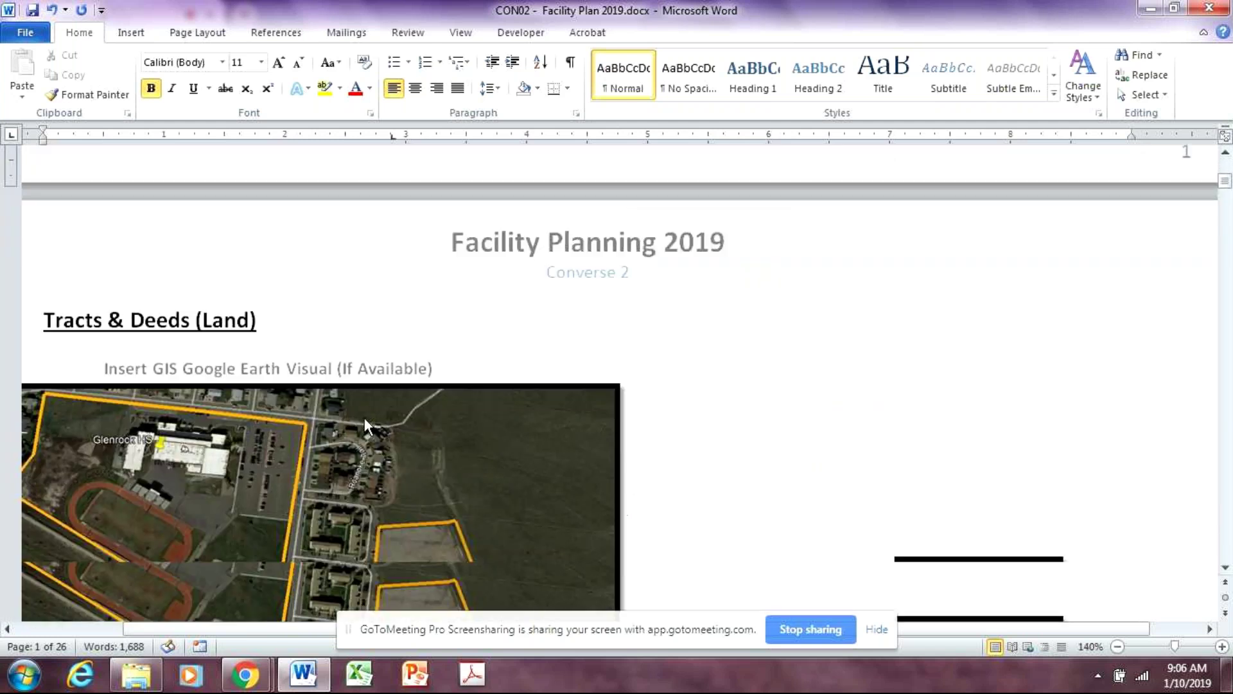
pyautogui.click(1118, 646)
pyautogui.click(1119, 646)
pyautogui.click(1119, 647)
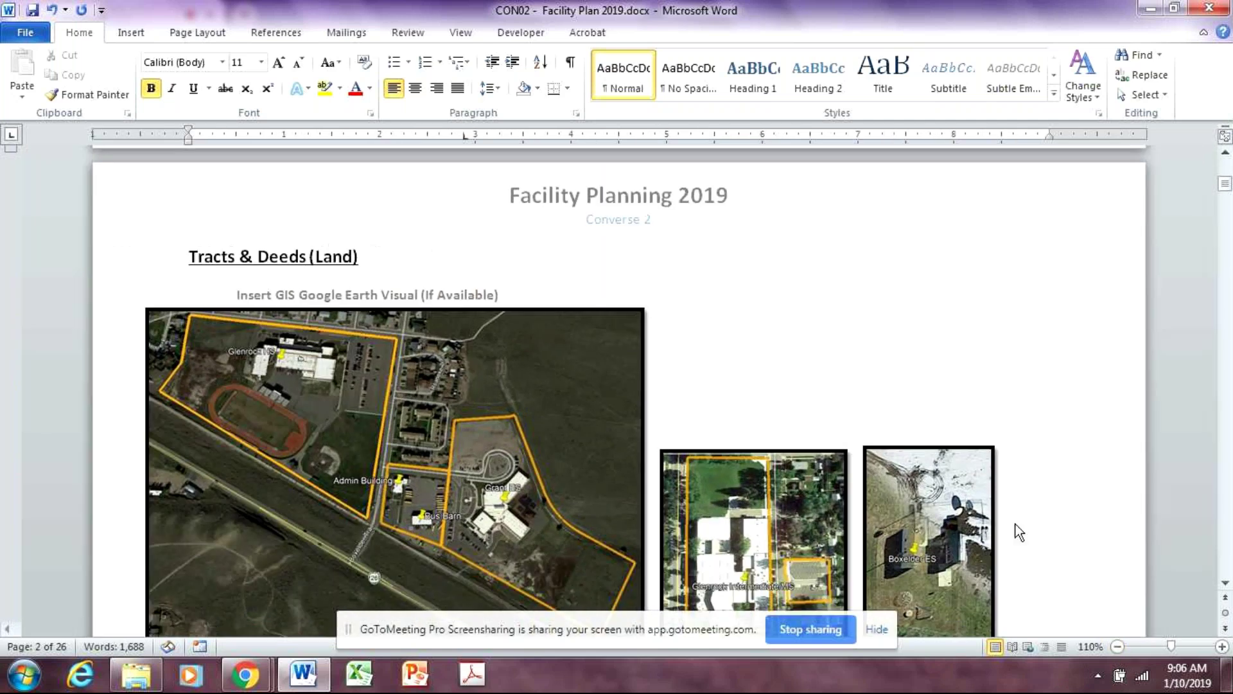
pyautogui.click(1223, 647)
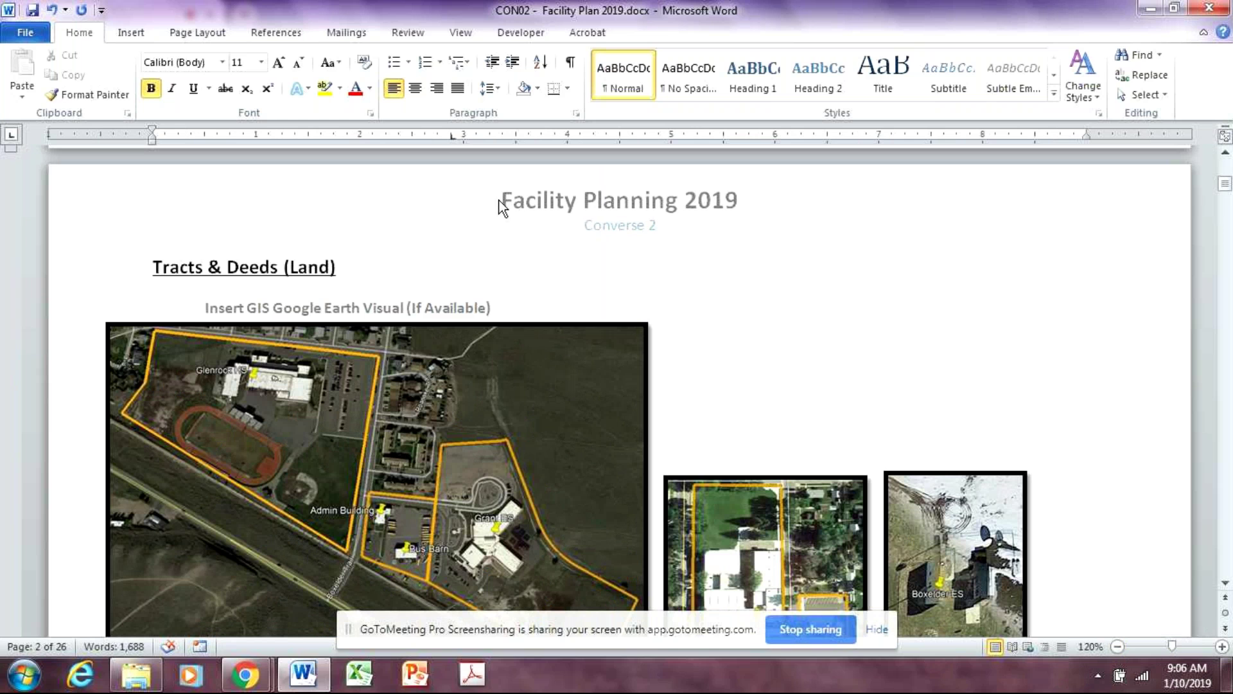
# Place the caret at the start of the Tracts & Deeds (Land) heading
pyautogui.click(154, 267)
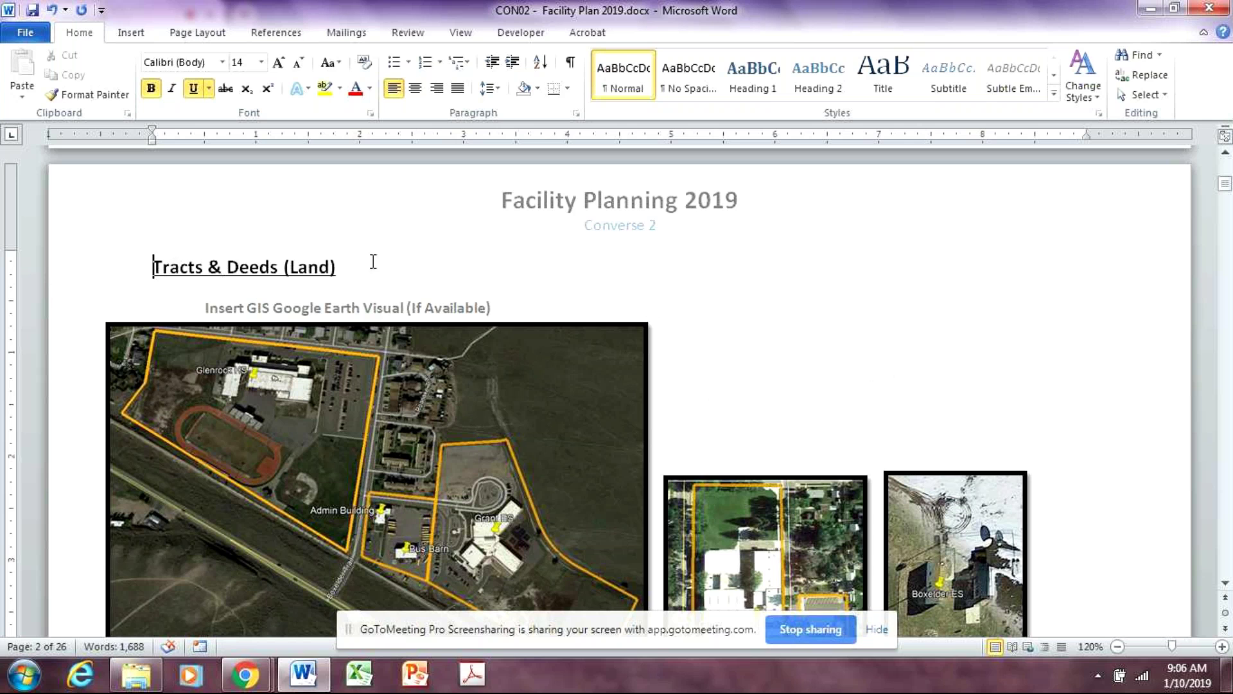
pyautogui.moveTo(363, 268); pyautogui.dragTo(136, 253)
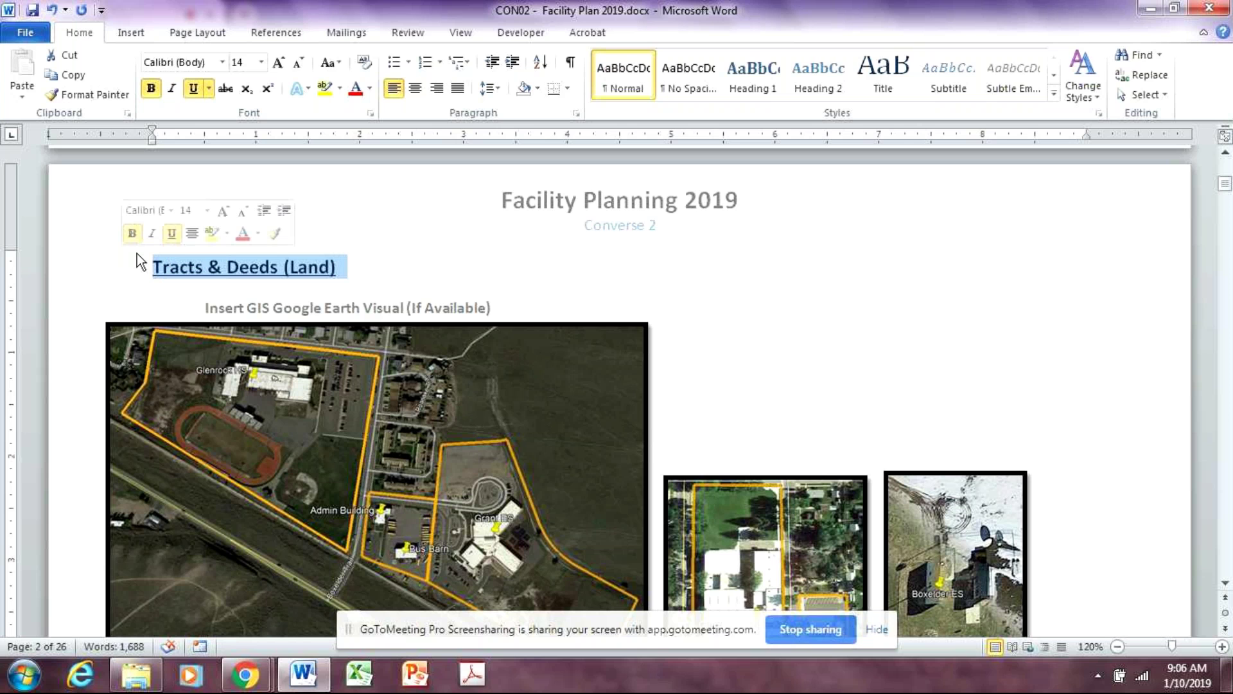
pyautogui.click(352, 273)
pyautogui.click(154, 267)
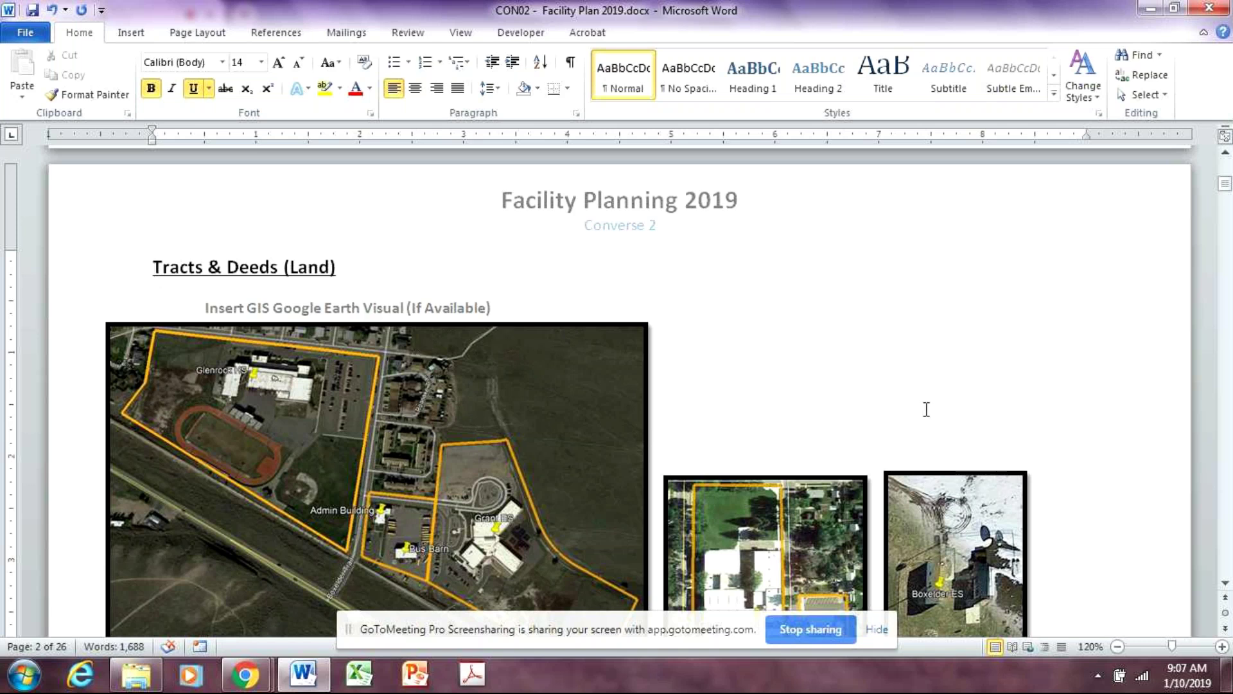
# Review the acreage checklist line and Tract / Acreage Report table, continuing to page 3's Land leases
pyautogui.scroll(-8, 926, 410)
pyautogui.scroll(6, 950, 431)
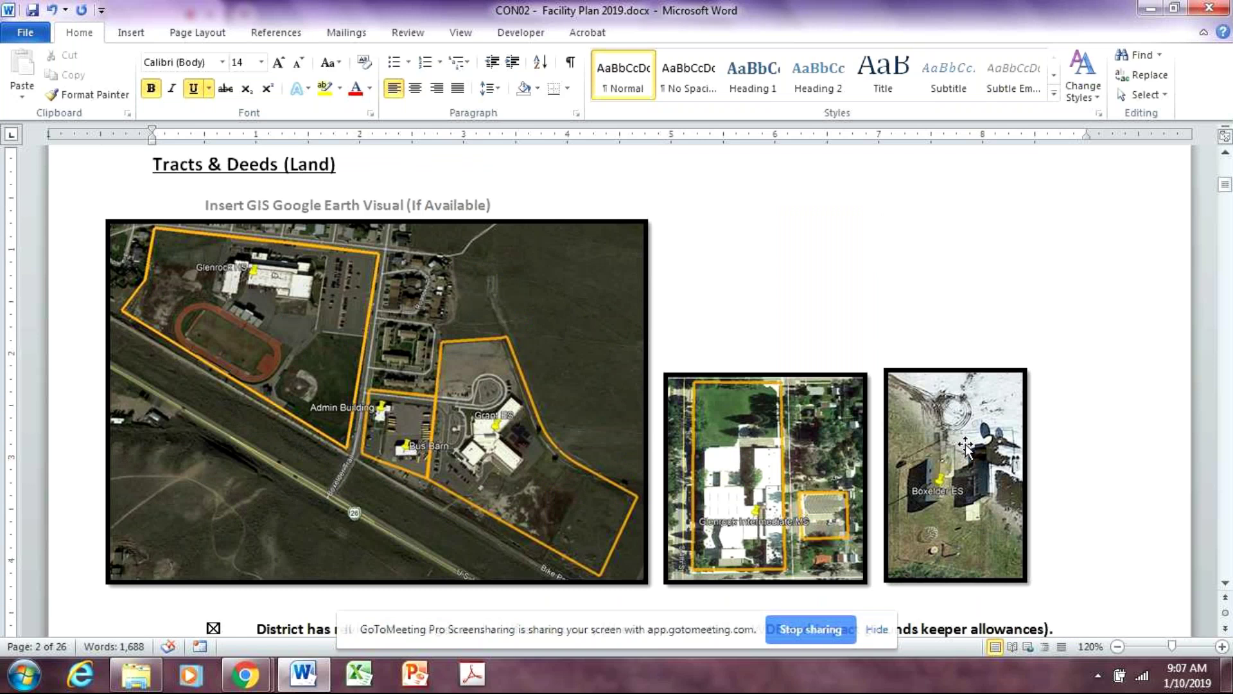
pyautogui.scroll(-3, 965, 450)
pyautogui.scroll(-2, 643, 427)
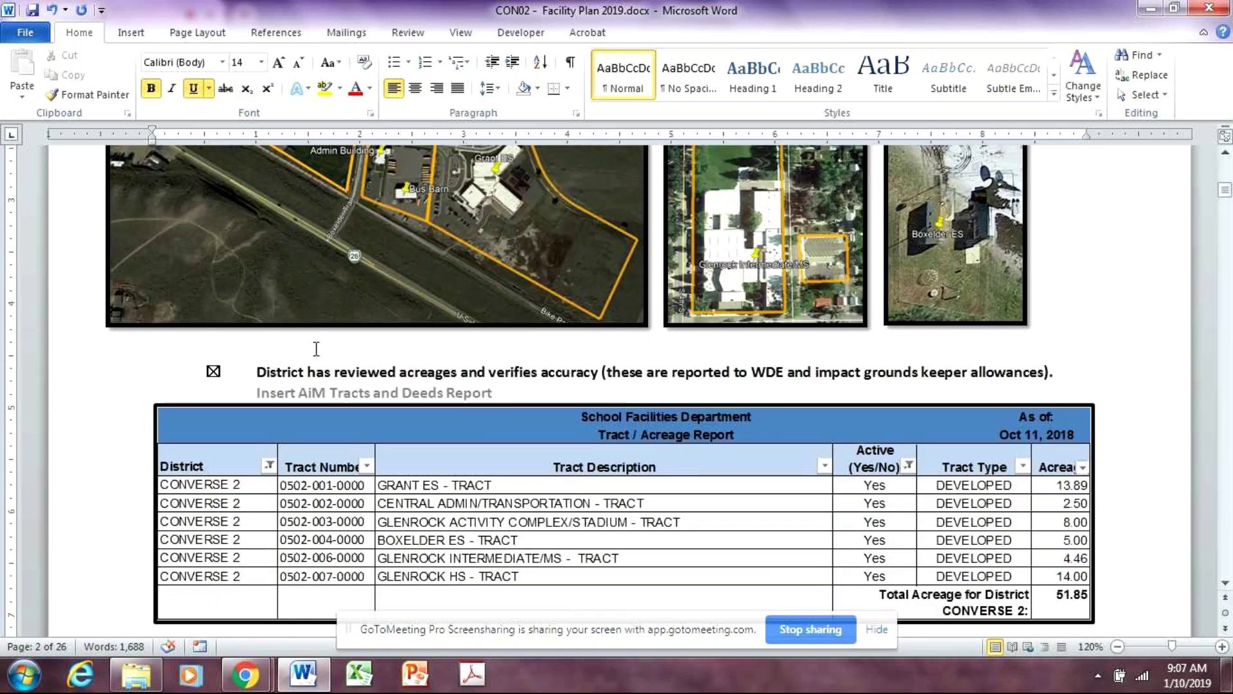
pyautogui.click(257, 372)
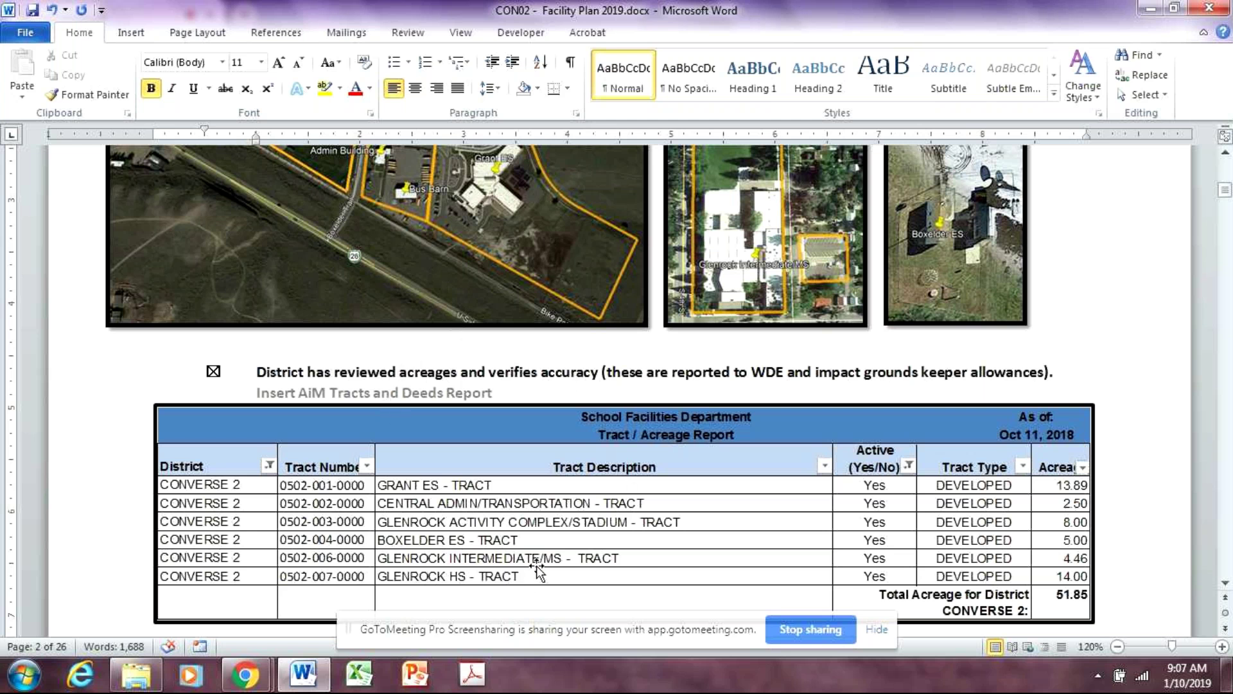
pyautogui.click(201, 372)
pyautogui.scroll(-1, 632, 559)
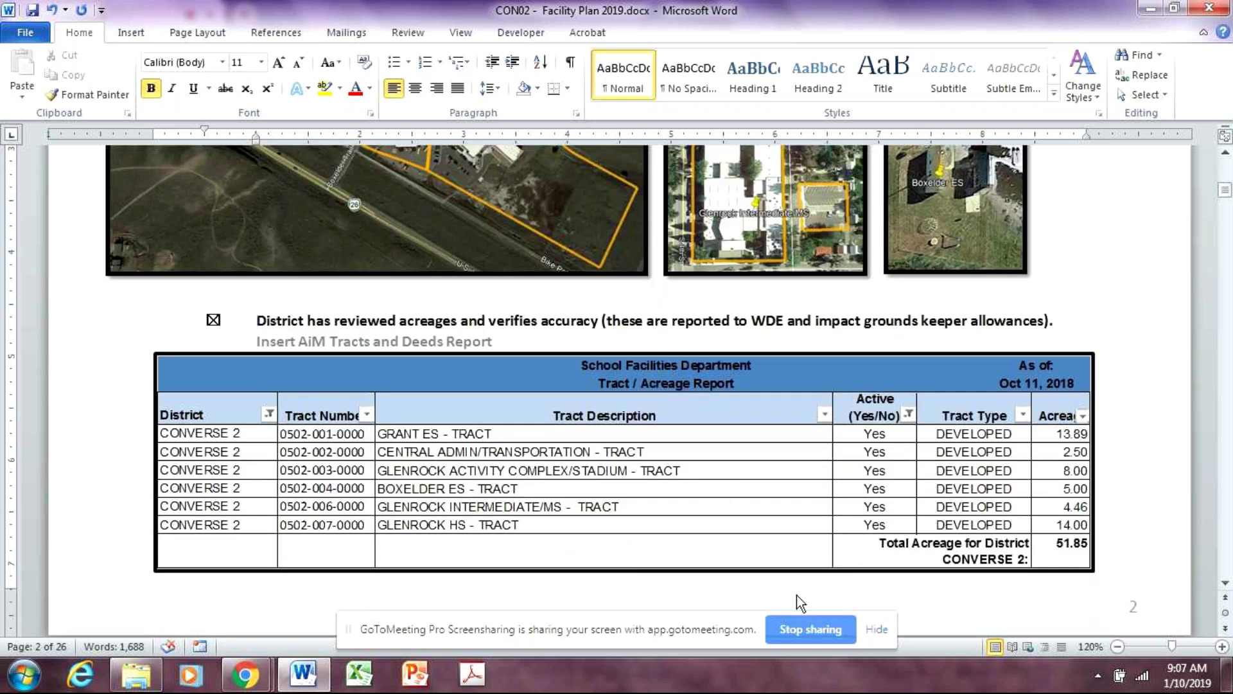
pyautogui.click(1092, 566)
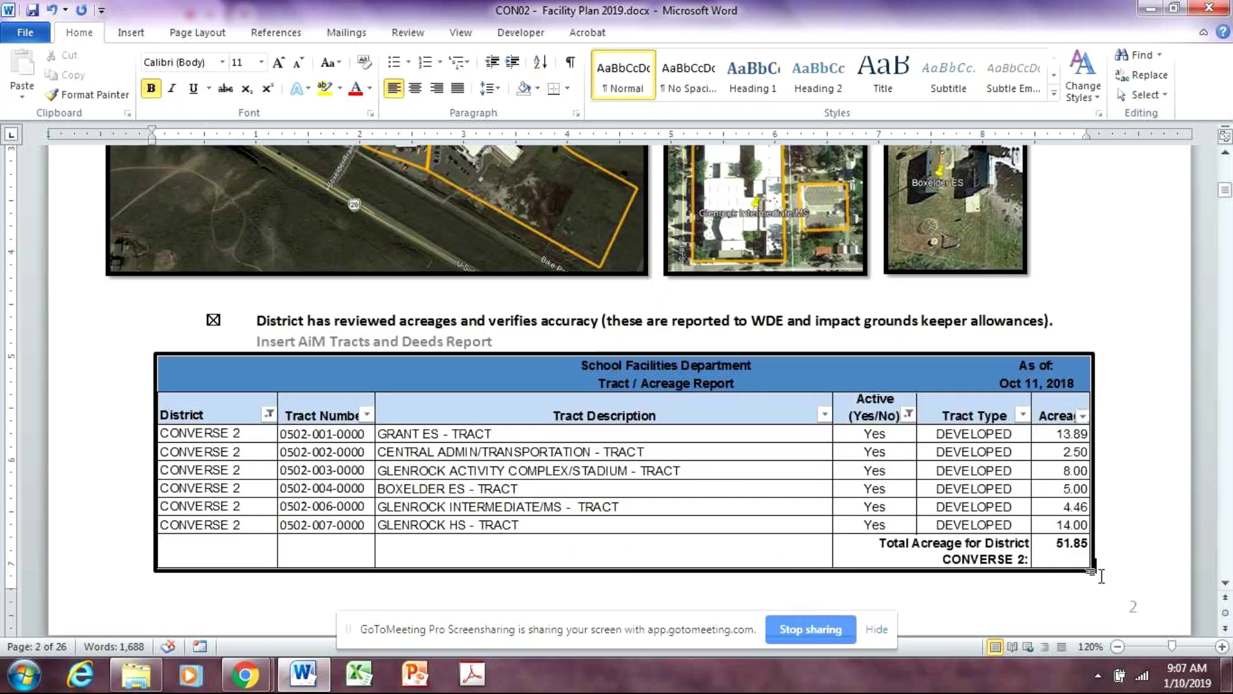
pyautogui.scroll(-11, 647, 503)
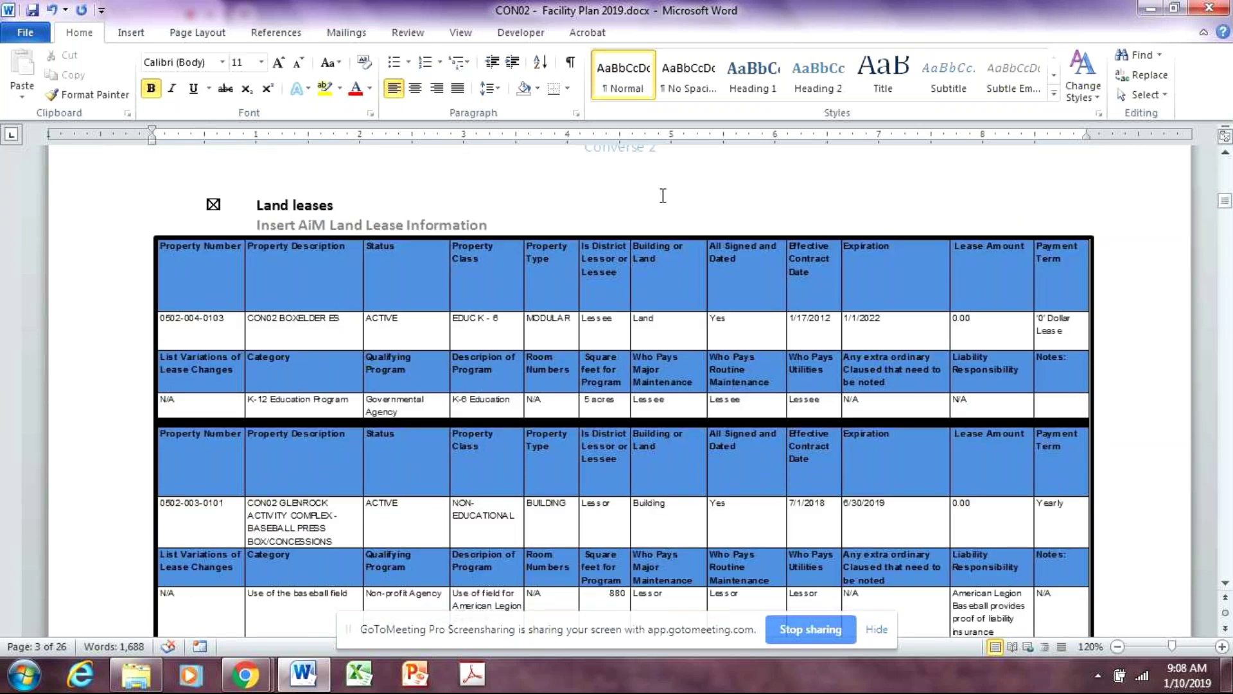
# Scroll to the Land acquisition checklist and place the caret in the empty SFD Notes box
pyautogui.scroll(-6, 792, 476)
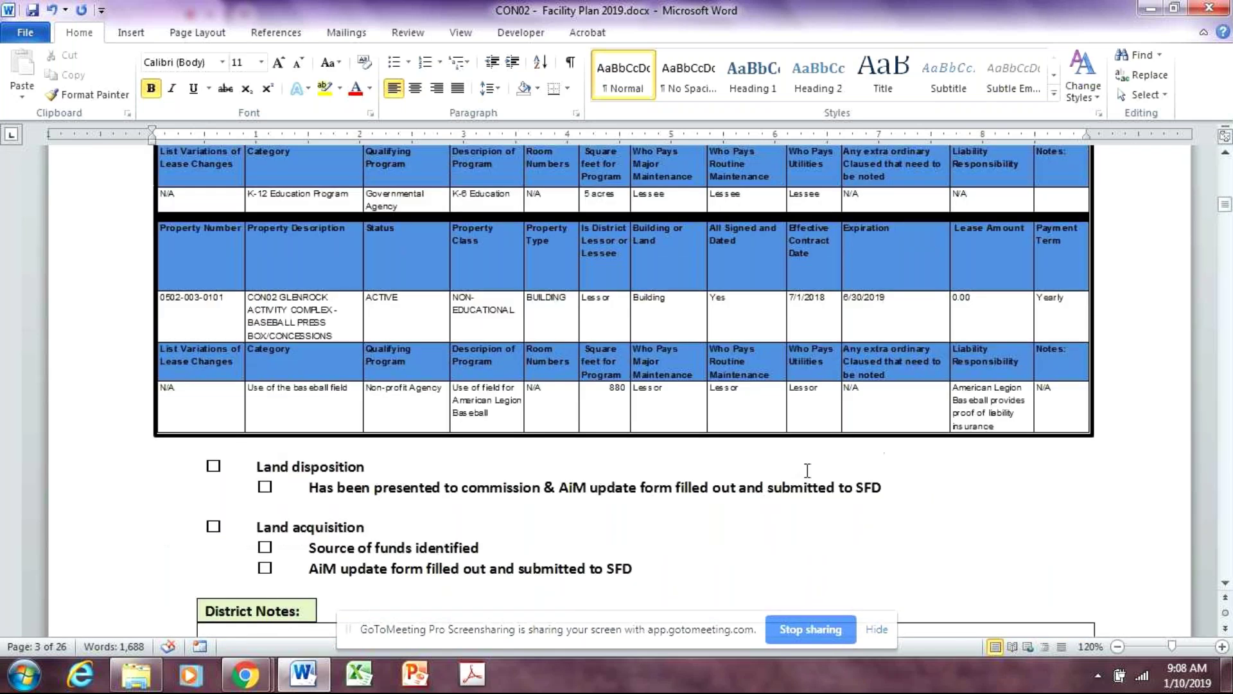
pyautogui.scroll(6, 826, 473)
pyautogui.scroll(-5, 828, 470)
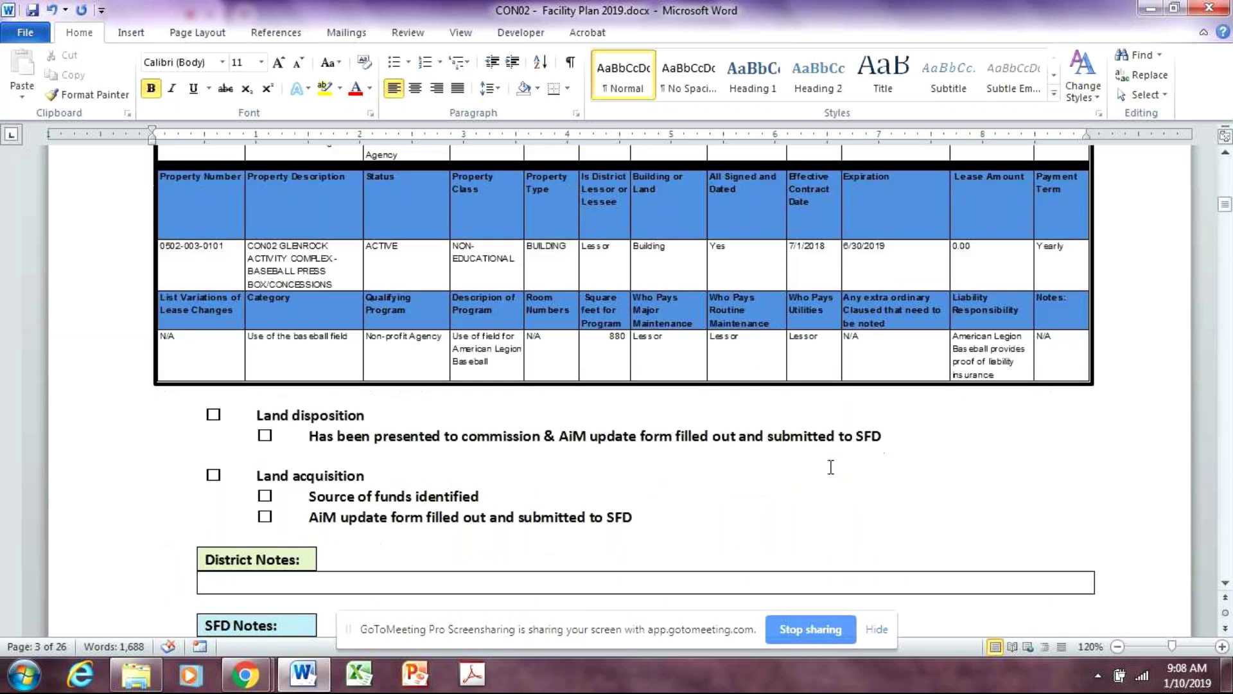
pyautogui.scroll(-3, 830, 467)
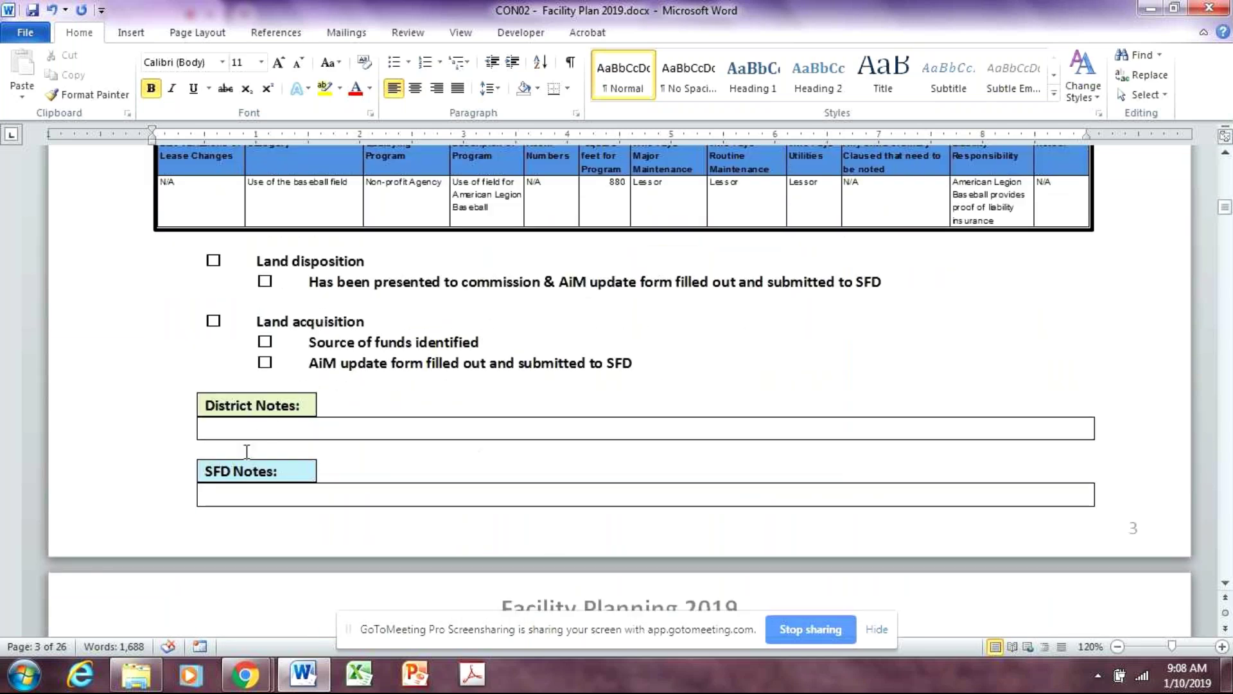
pyautogui.click(419, 496)
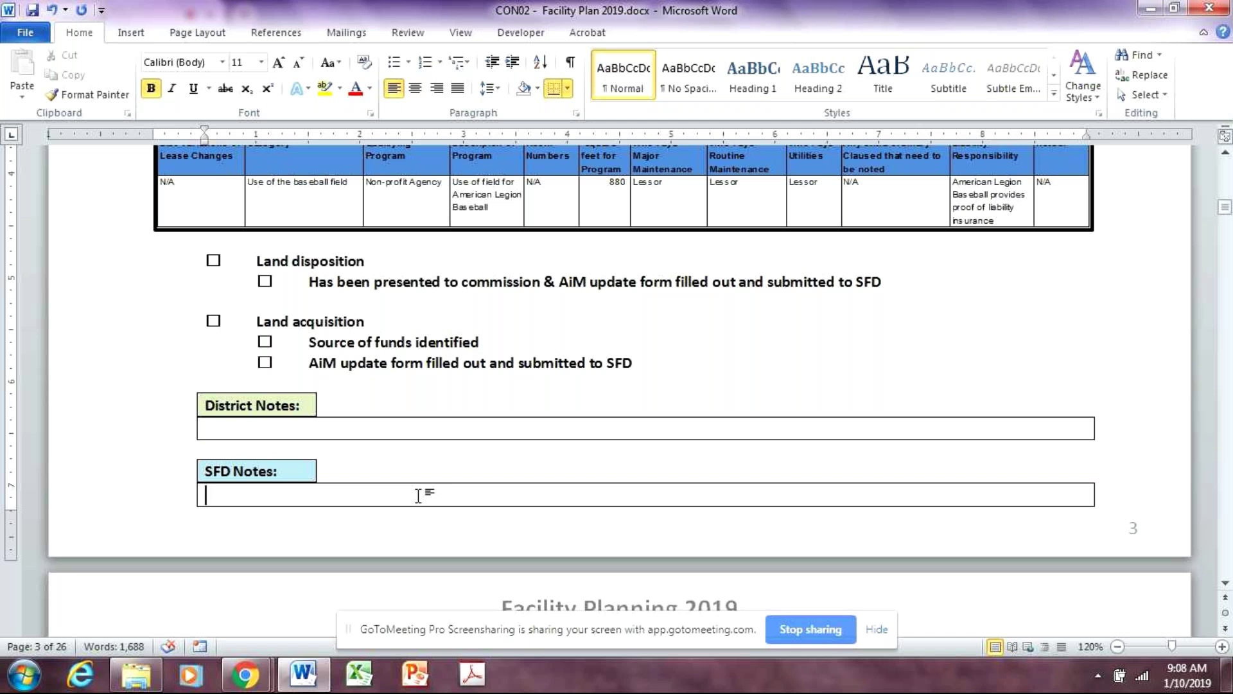
# Type 'The AiM database is updated.' into the page 3 SFD Notes box
pyautogui.write('The AiM')
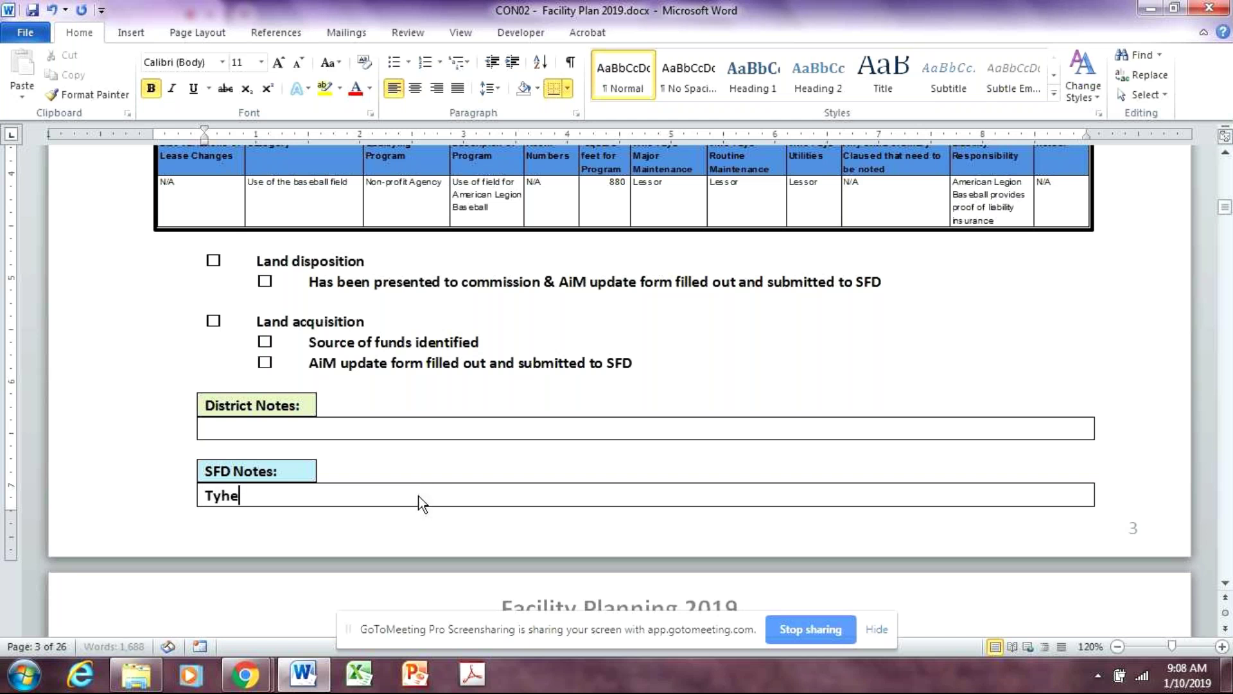
pyautogui.write(' databa')
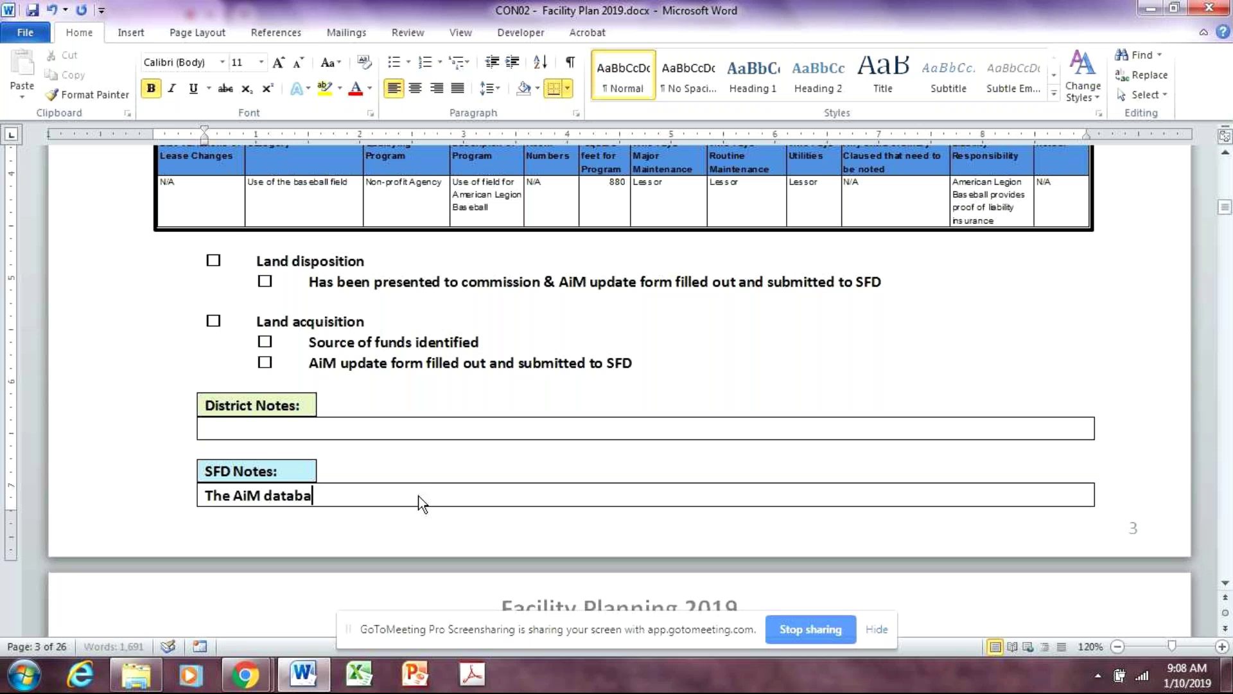
pyautogui.write('se is updated.')
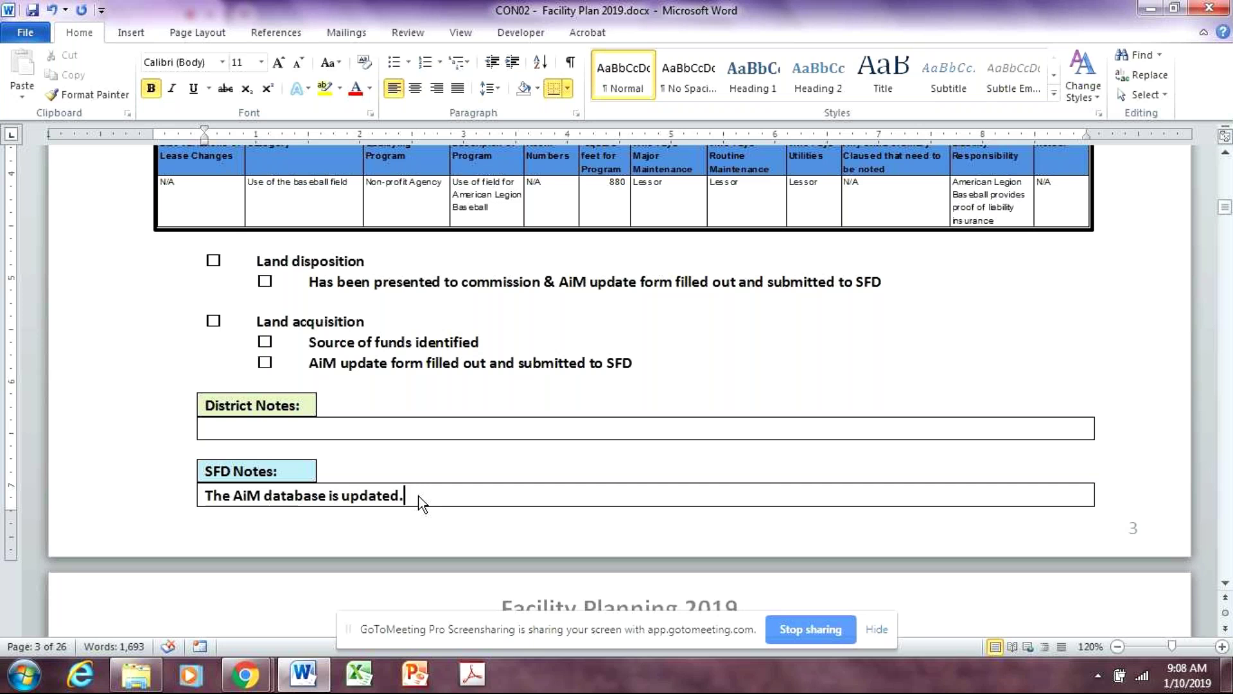
pyautogui.scroll(4, 773, 526)
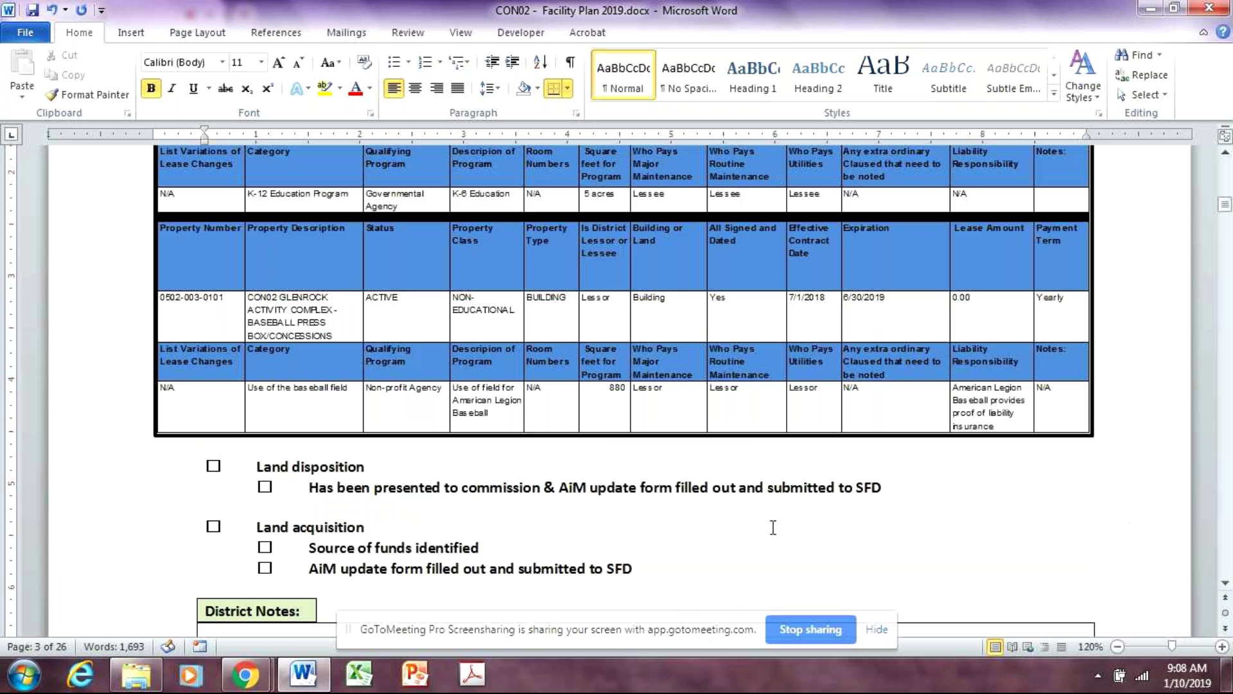
pyautogui.scroll(4, 774, 530)
pyautogui.scroll(-1, 771, 540)
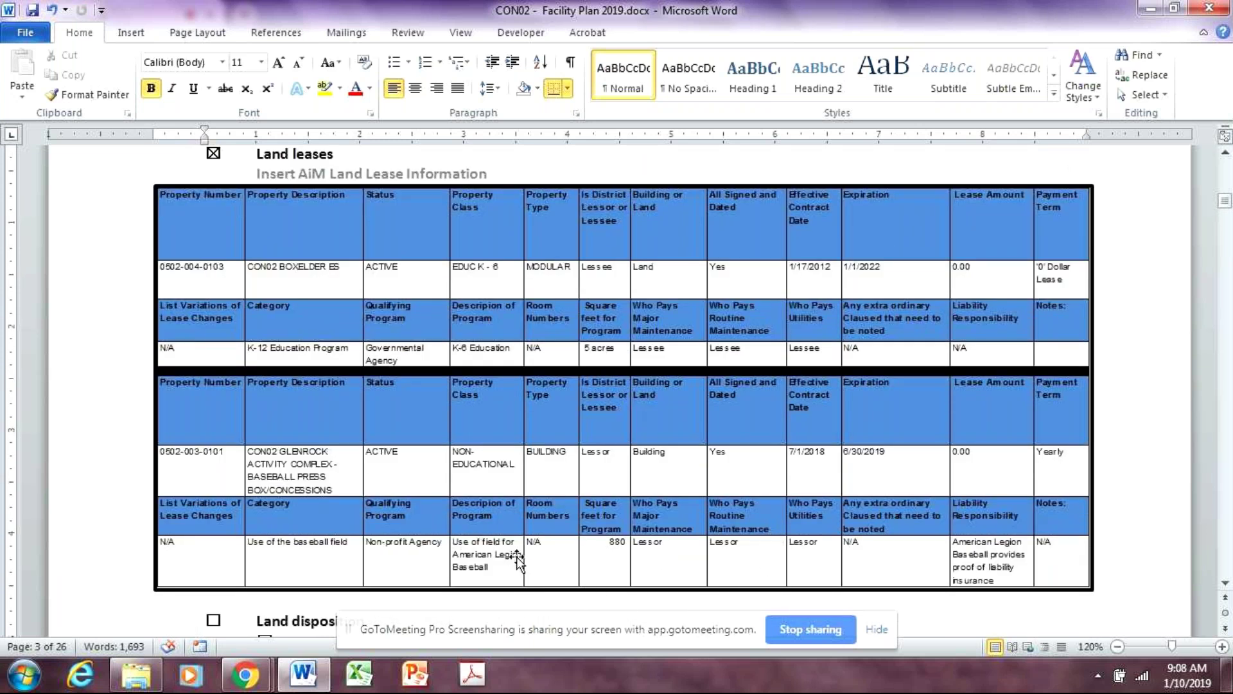
# Check the Land leases tables, then scroll to page 4's Property Profiles (Buildings) section
pyautogui.click(1108, 573)
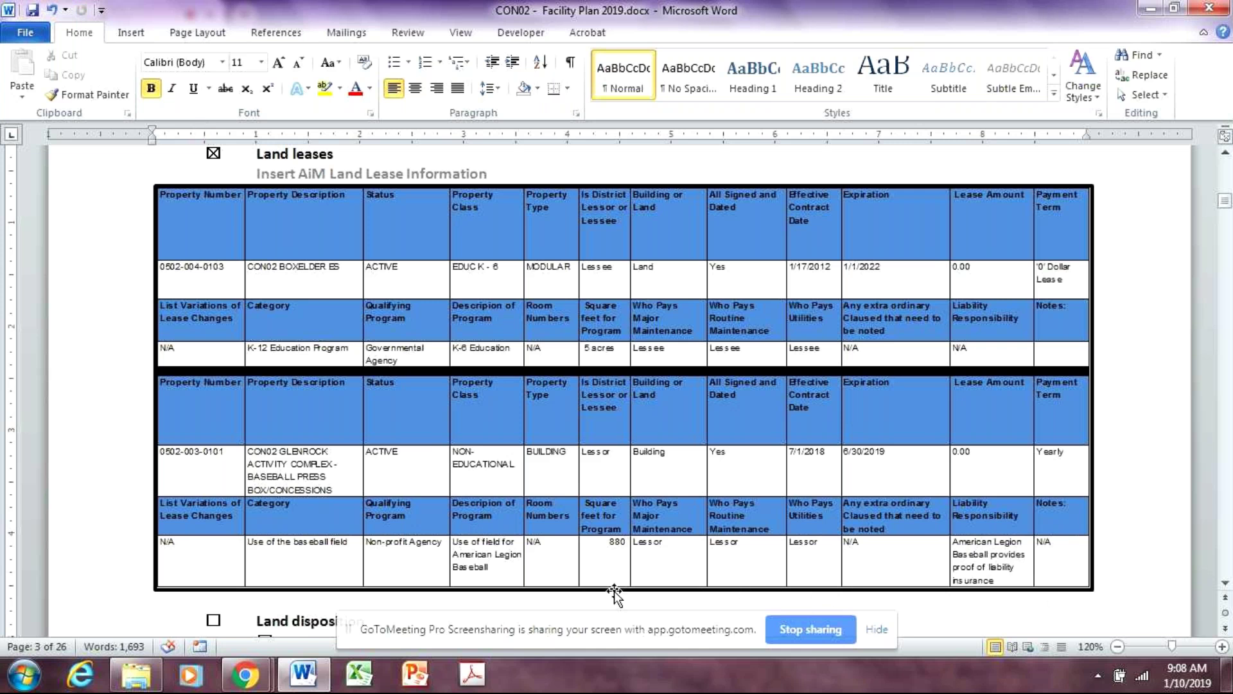
pyautogui.click(355, 160)
pyautogui.scroll(-2, 605, 379)
pyautogui.scroll(-2, 608, 387)
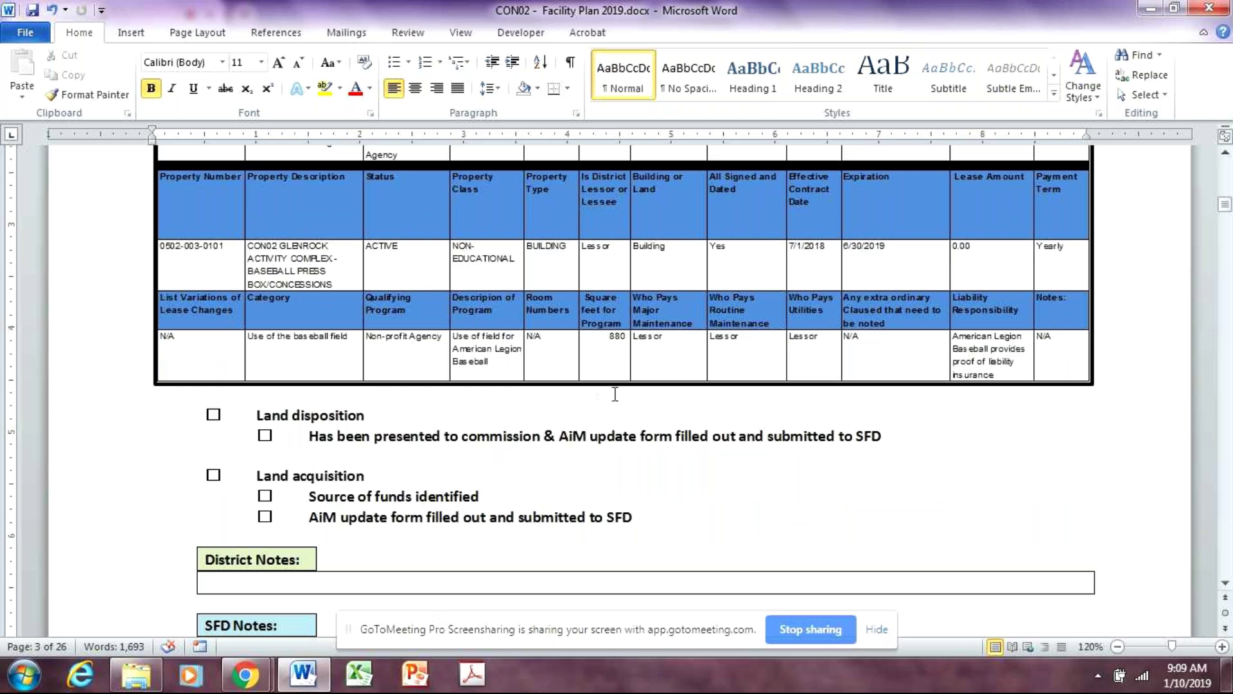
pyautogui.scroll(-3, 615, 395)
pyautogui.scroll(-8, 578, 471)
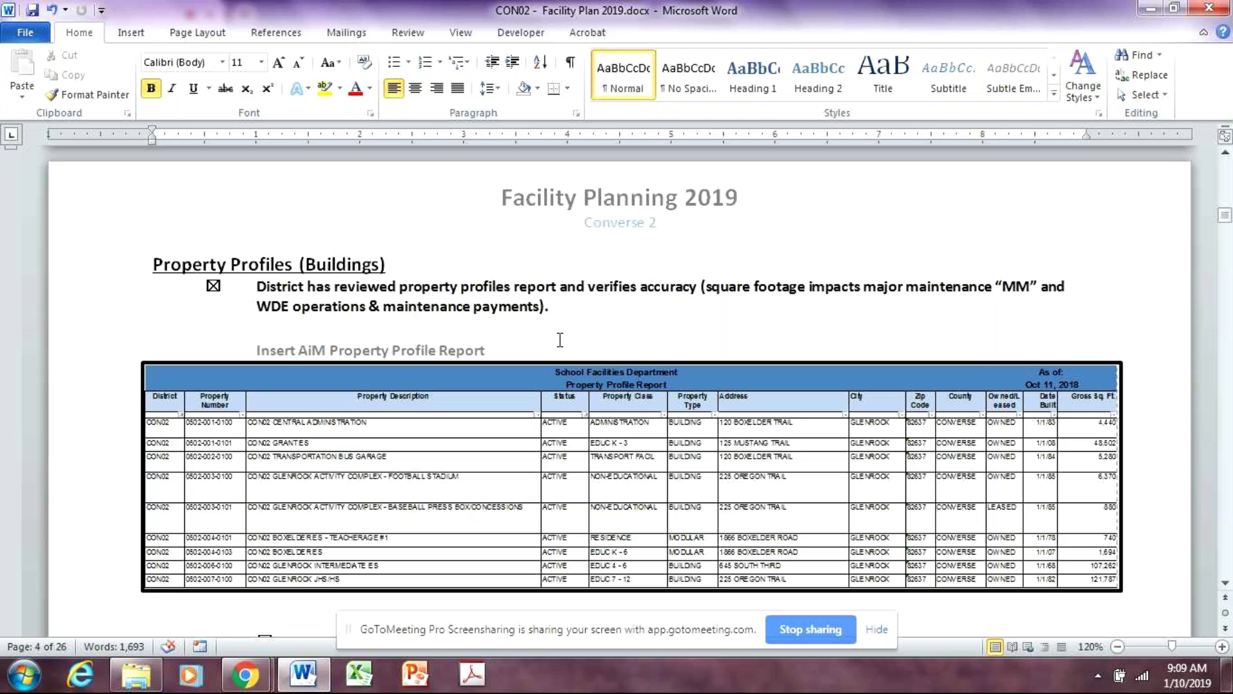
# Review the page 5 Building Lease Report and the page 6 enhancements checklist item
pyautogui.scroll(-15, 656, 447)
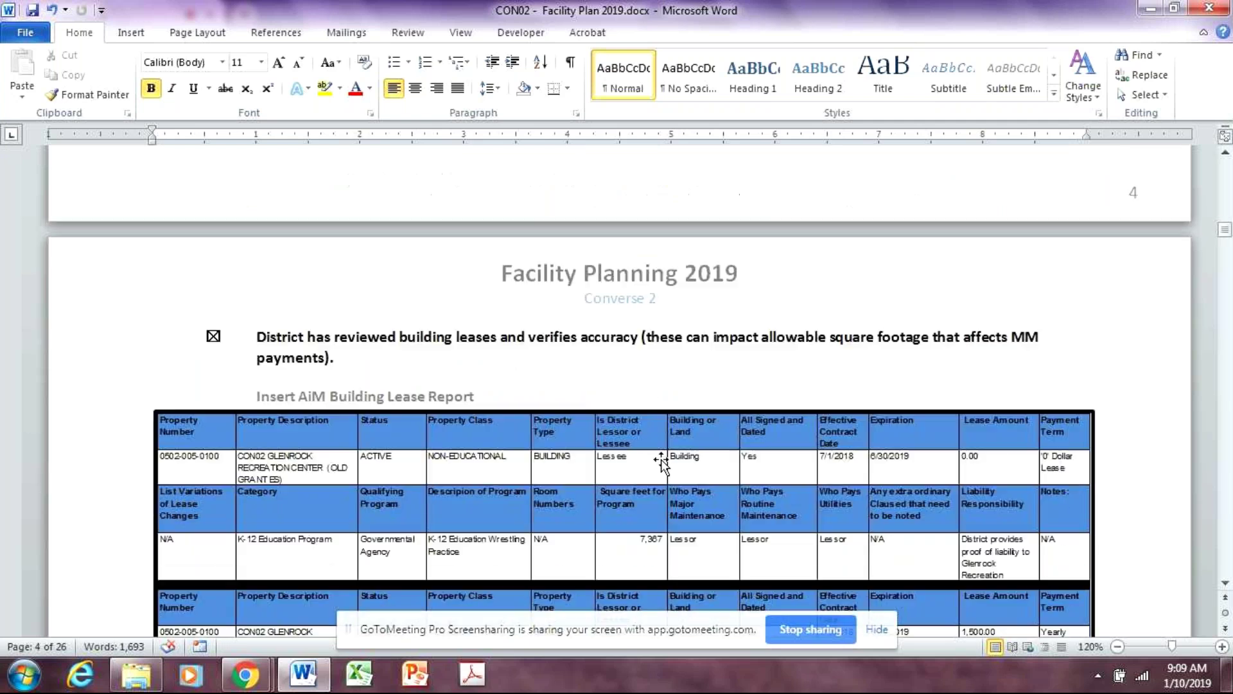
pyautogui.scroll(-4, 661, 461)
pyautogui.scroll(2, 469, 315)
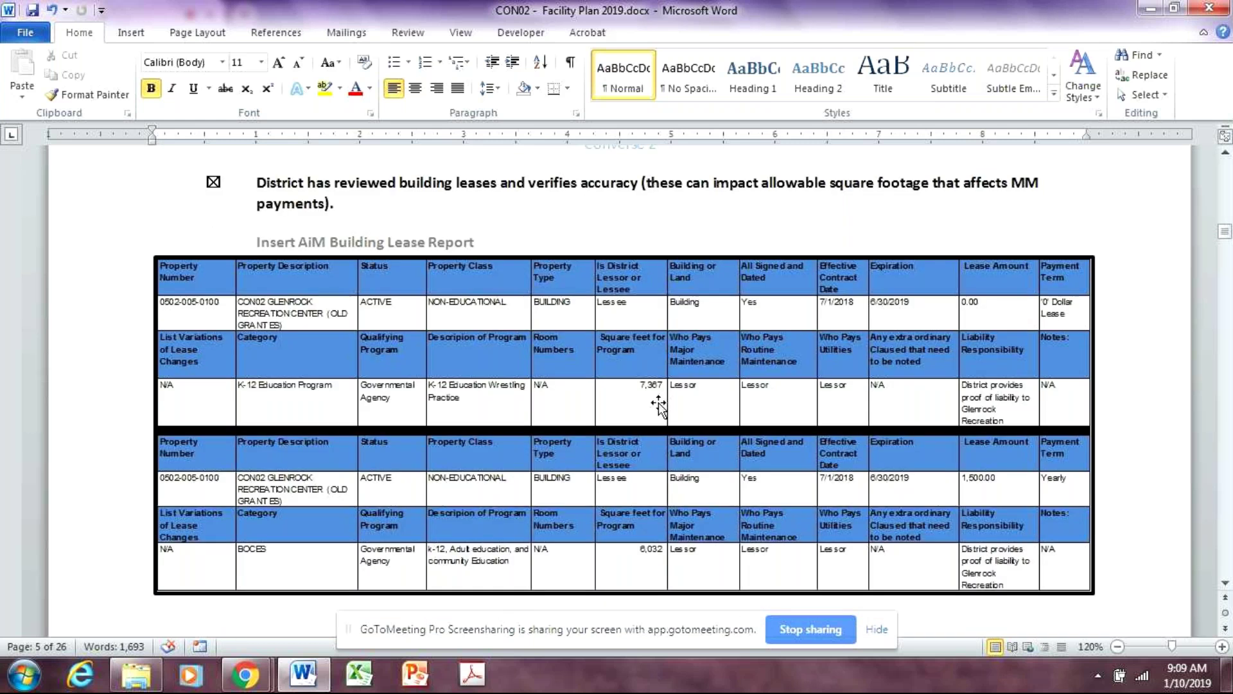
pyautogui.scroll(-3, 658, 405)
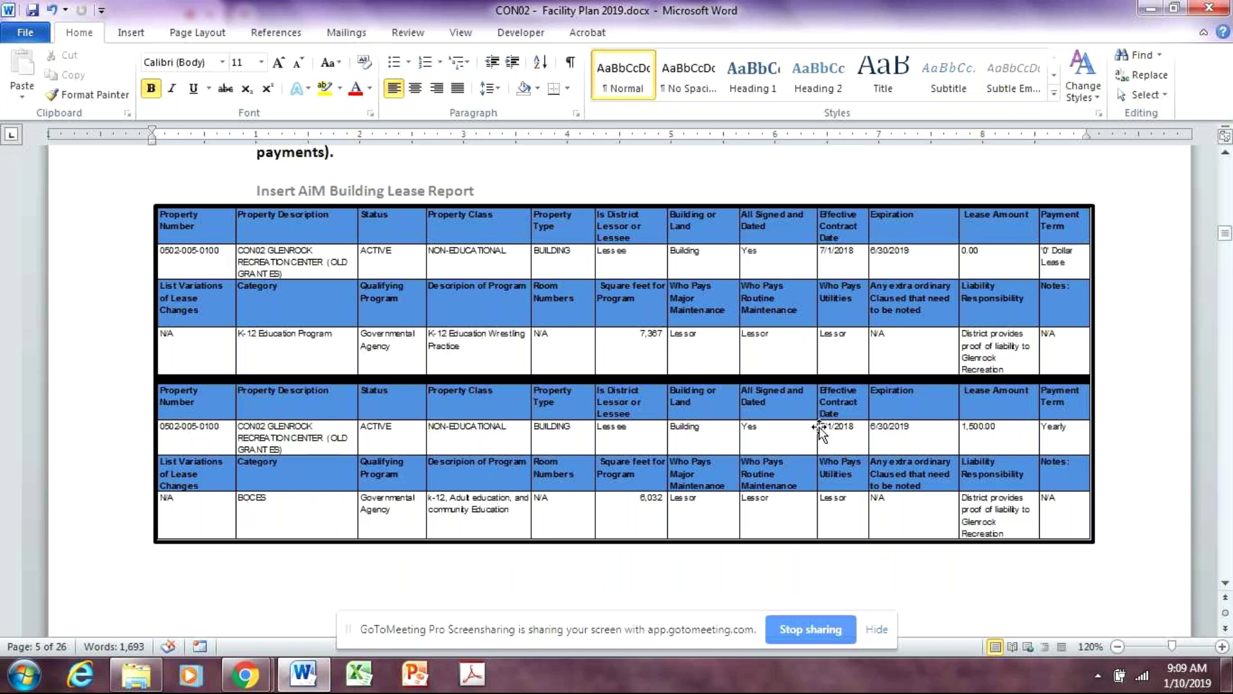
pyautogui.click(483, 588)
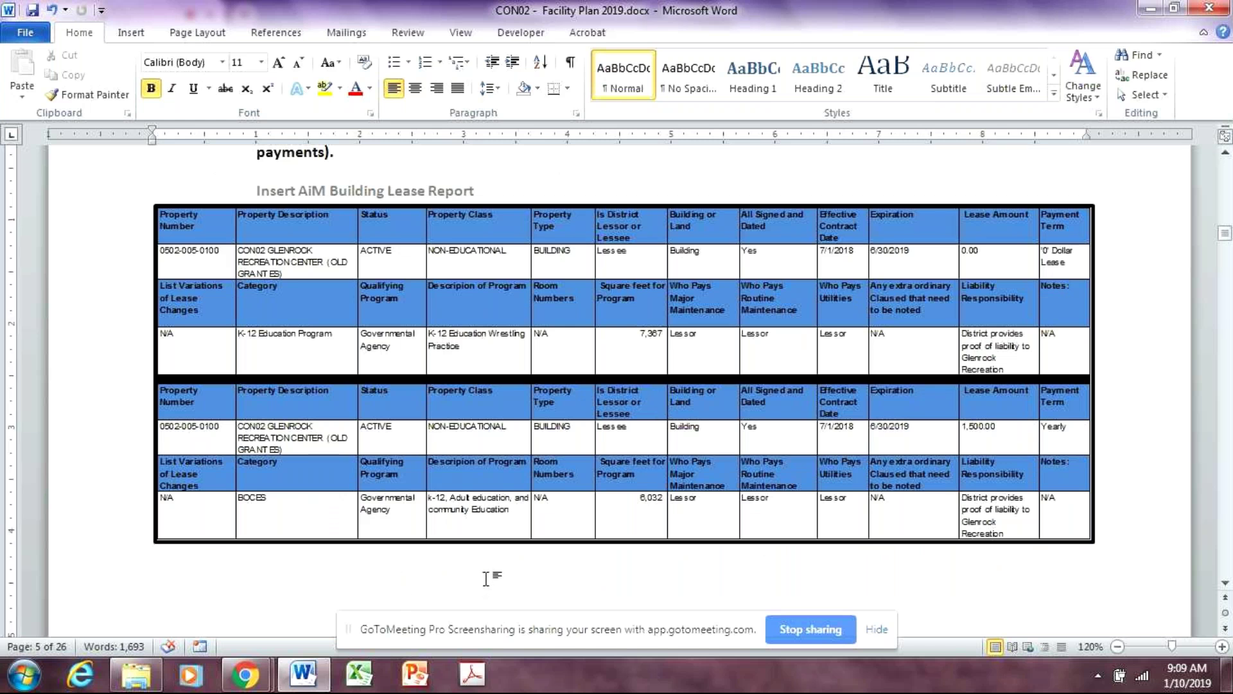
pyautogui.scroll(-15, 491, 575)
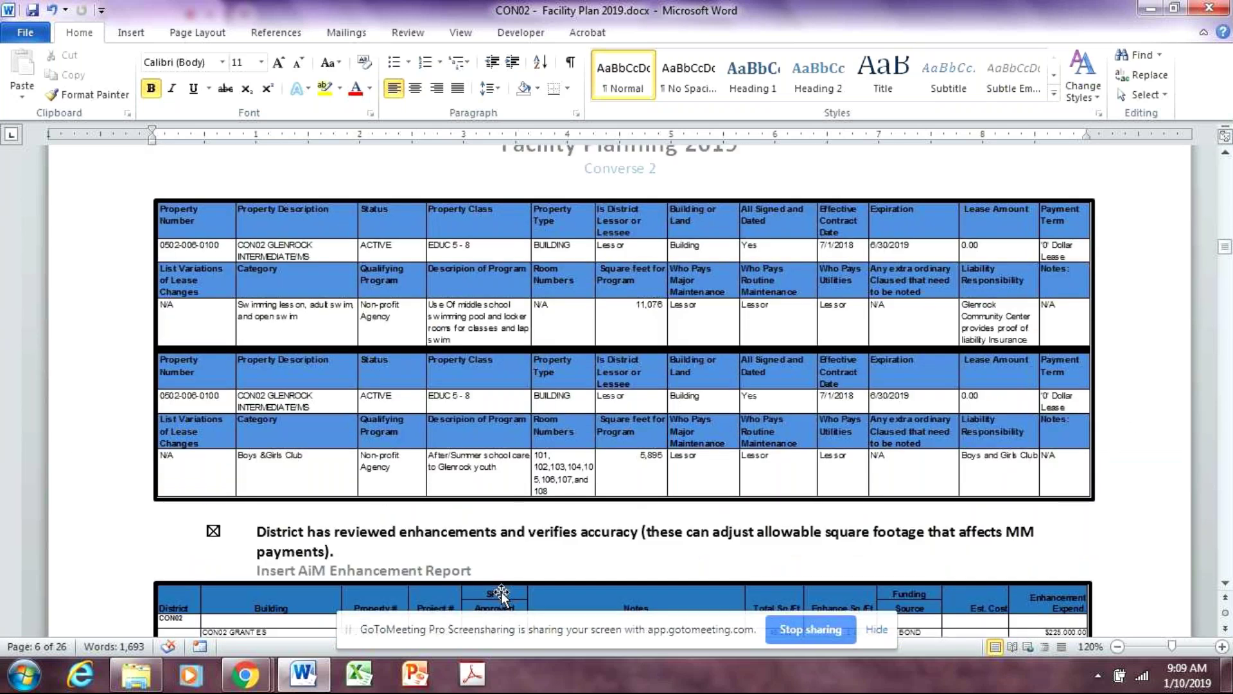
pyautogui.scroll(-8, 501, 591)
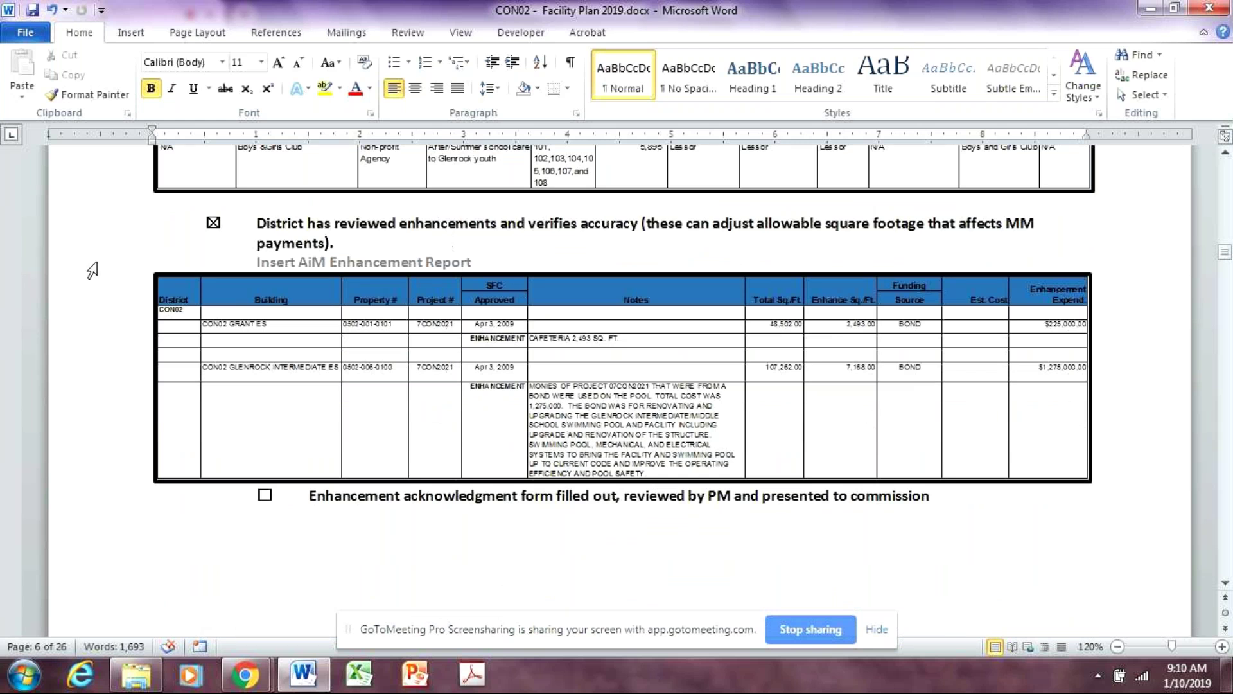
pyautogui.click(255, 222)
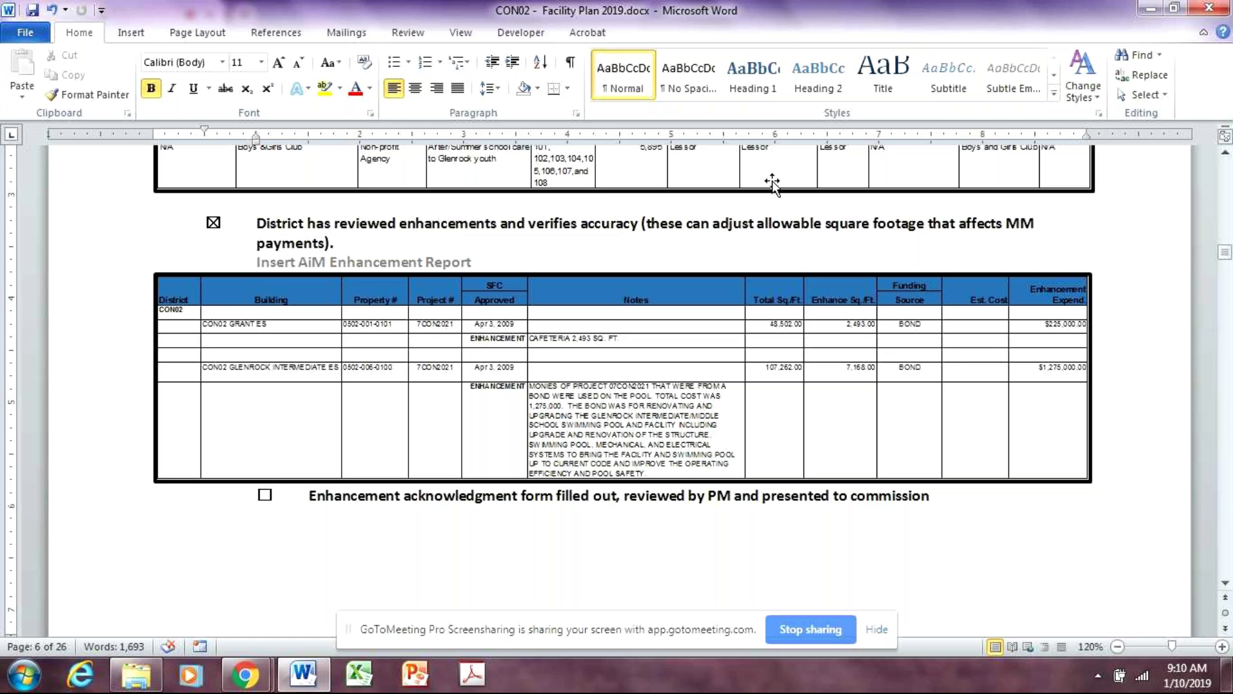
pyautogui.scroll(-10, 772, 179)
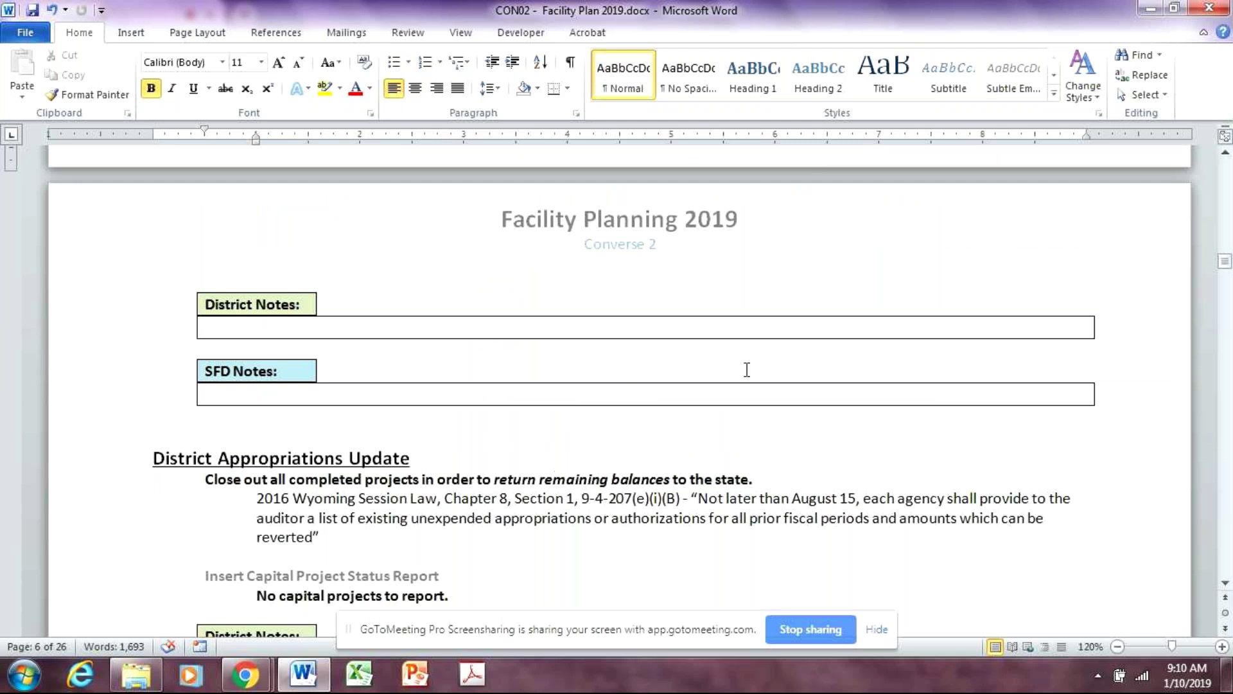
# Type 'AiM data set has been updated.' into the empty SFD Notes cell
pyautogui.scroll(2, 758, 350)
pyautogui.scroll(-4, 769, 334)
pyautogui.click(544, 245)
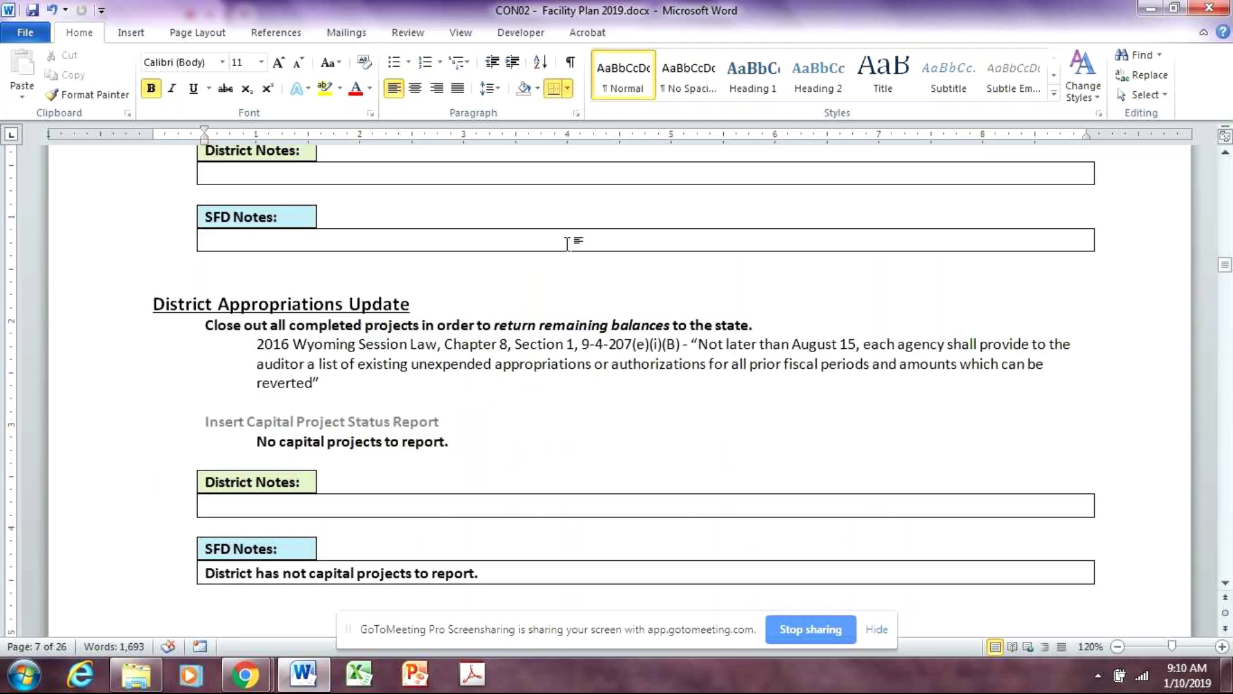
pyautogui.write('AiM Da')
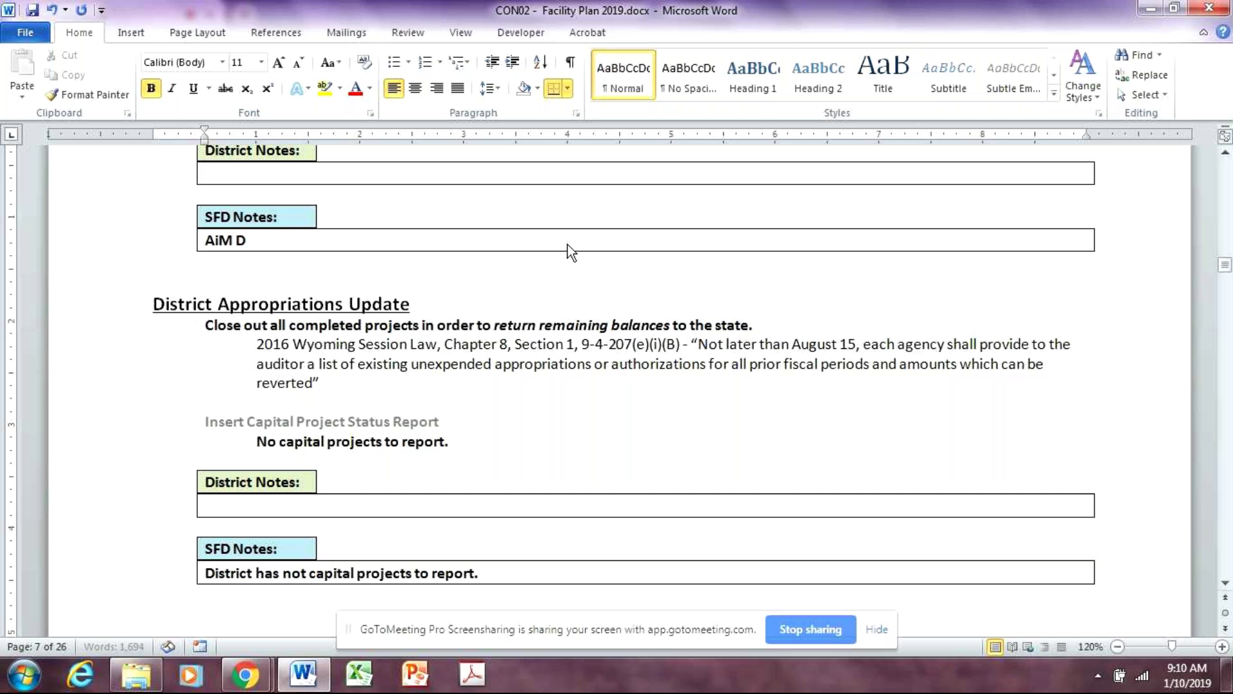
pyautogui.press('BackSpace')
pyautogui.press('BackSpace')
pyautogui.write('data s')
pyautogui.press('BackSpace')
pyautogui.write('set ')
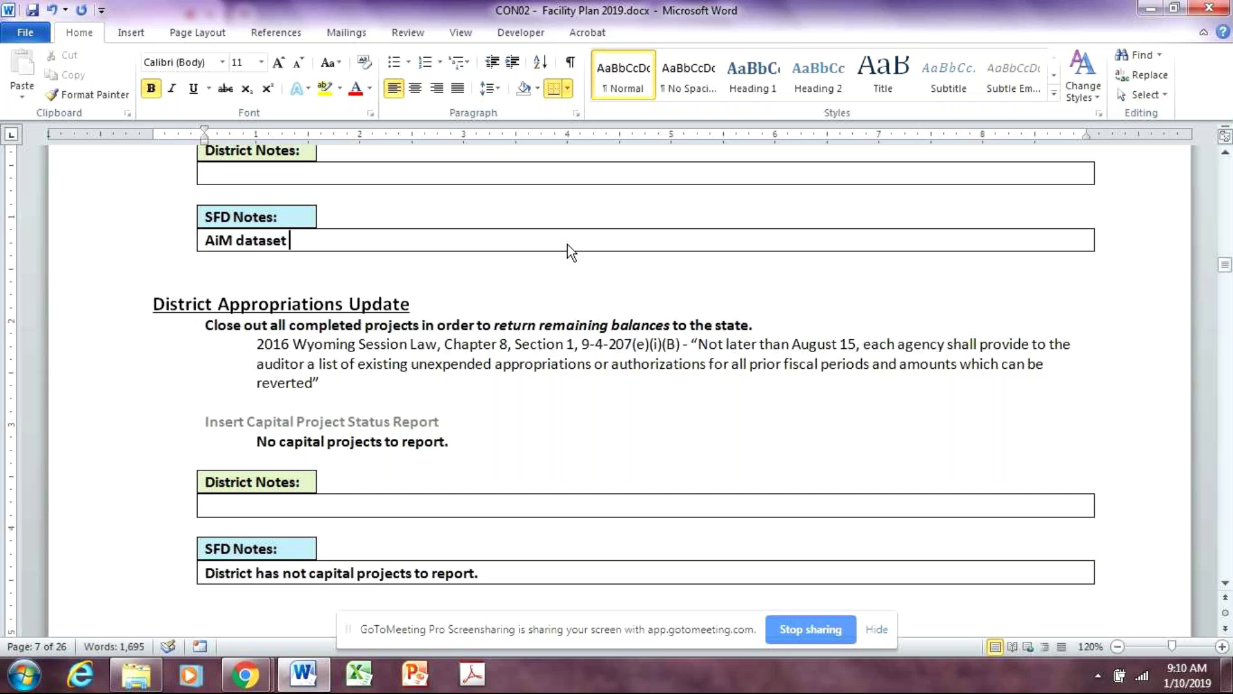
pyautogui.write('has been updated.')
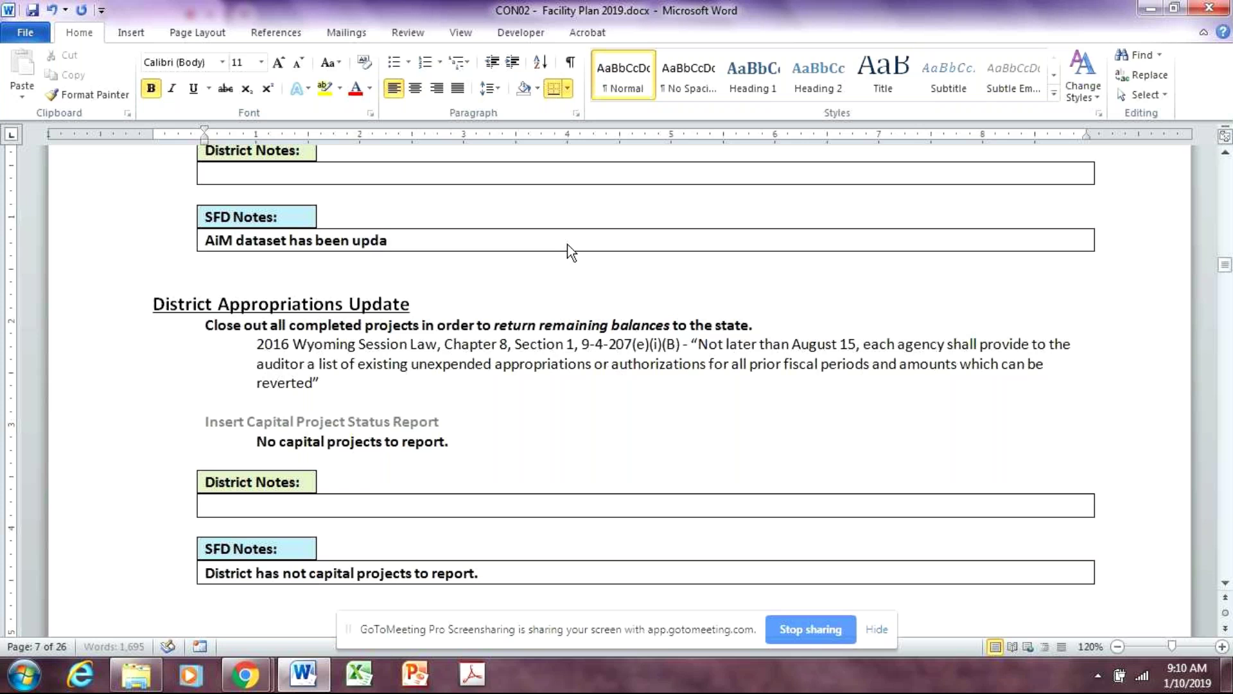
# Correct 'not' to 'no' in the notes, then scroll toward page 8's Security section
pyautogui.scroll(-2, 696, 379)
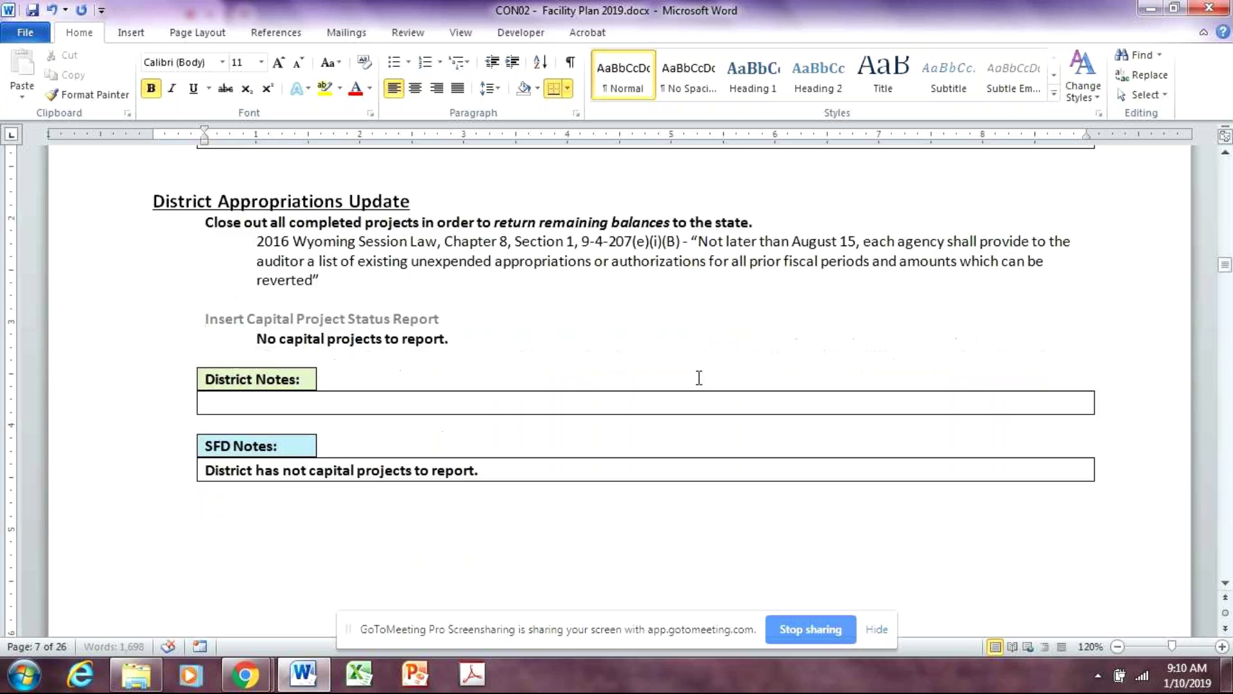
pyautogui.scroll(1, 498, 388)
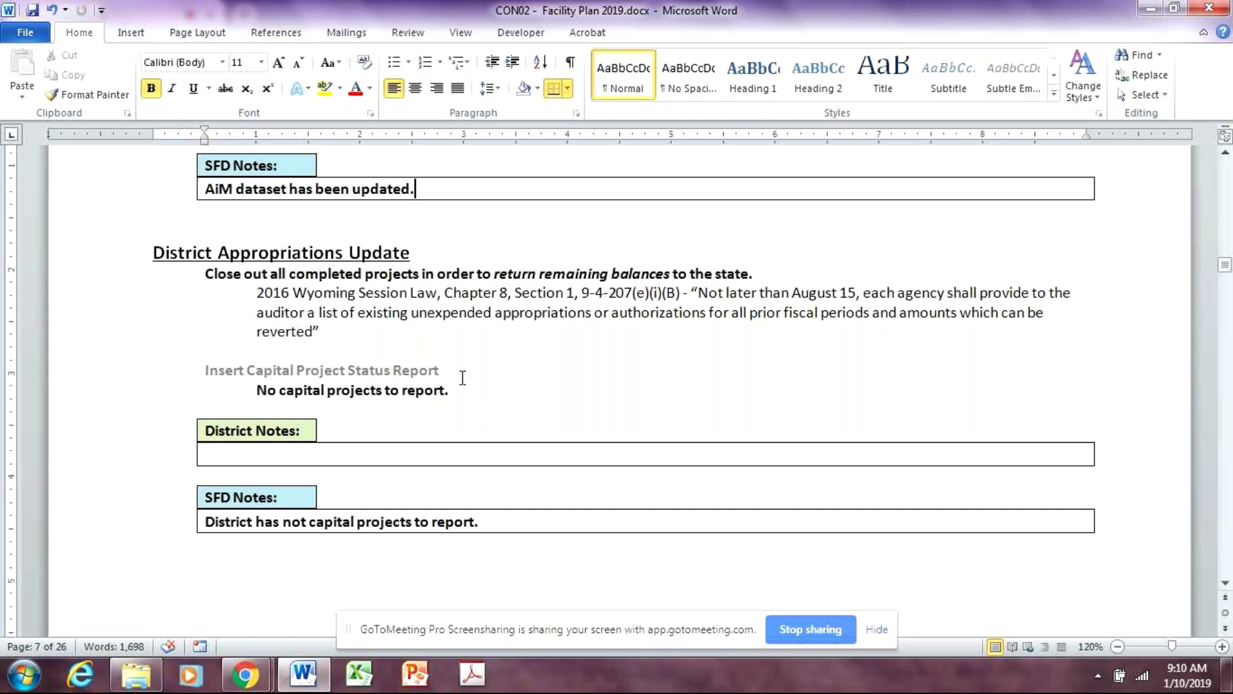
pyautogui.click(520, 524)
pyautogui.scroll(-3, 668, 546)
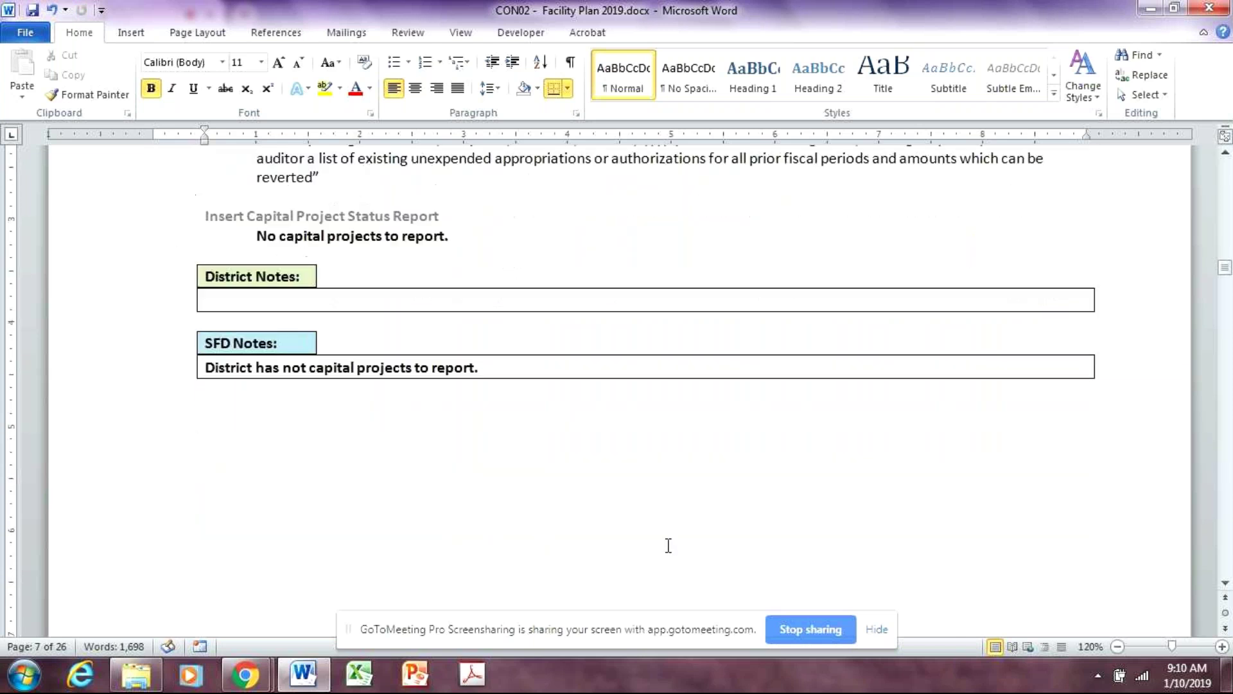
pyautogui.click(307, 368)
pyautogui.press('BackSpace')
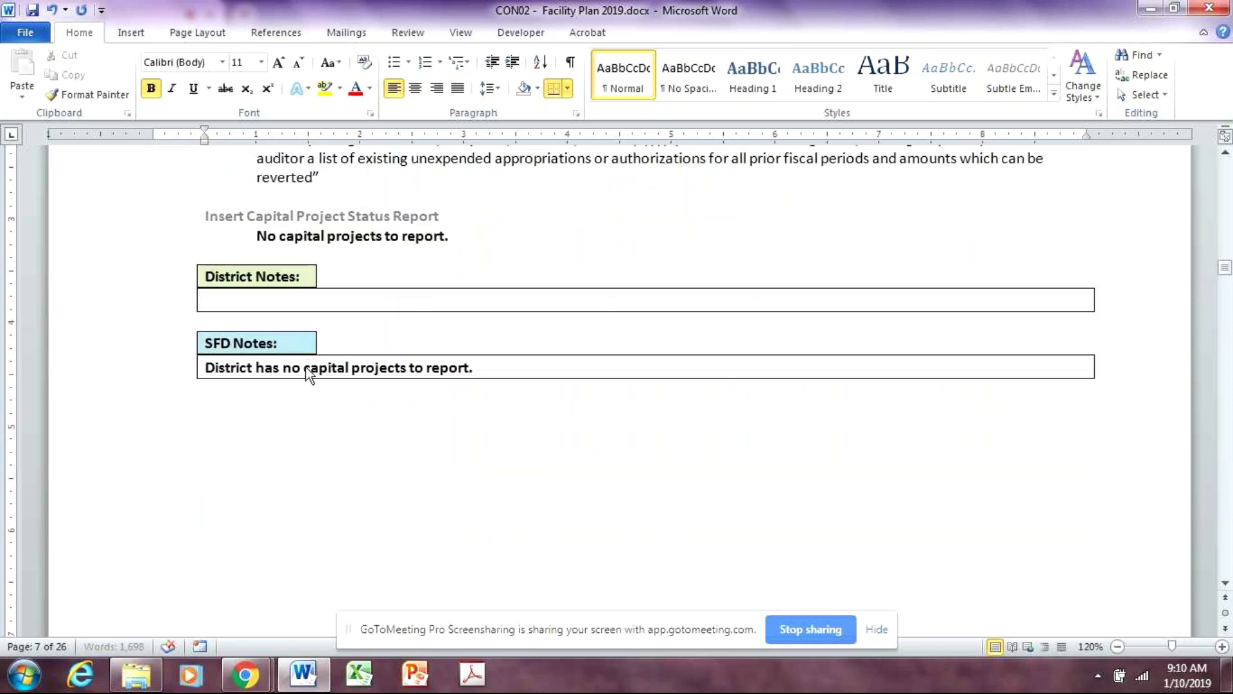
pyautogui.click(302, 300)
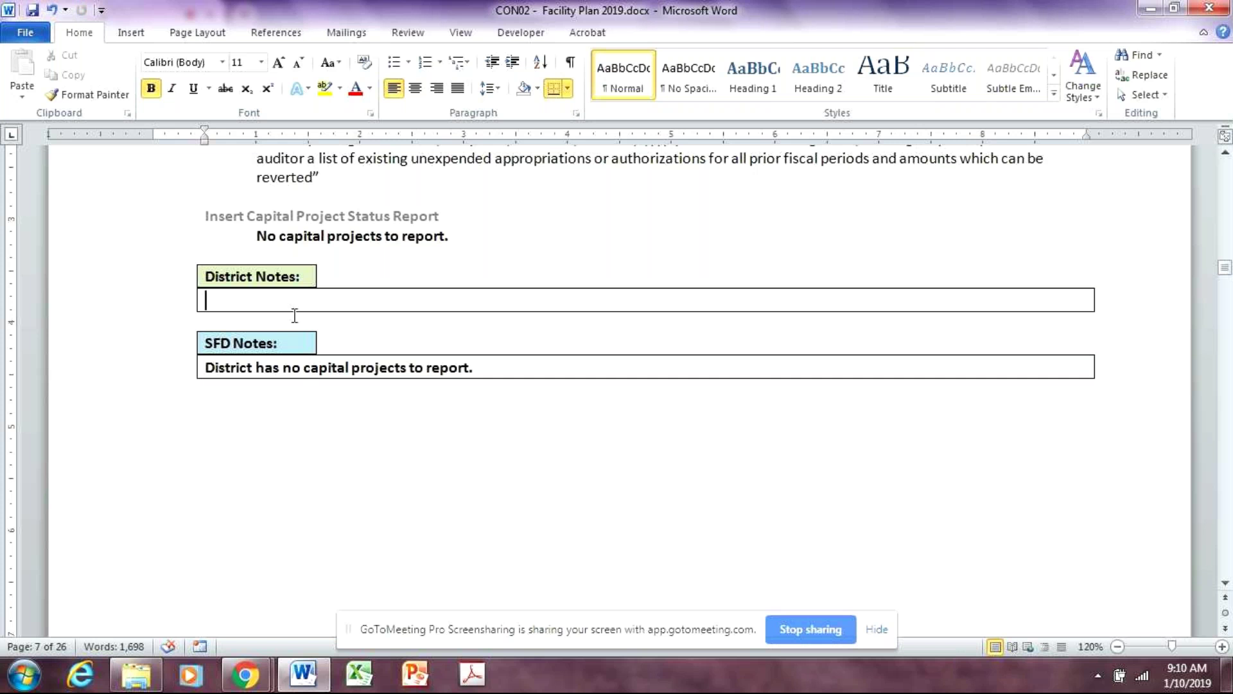
pyautogui.scroll(-10, 443, 453)
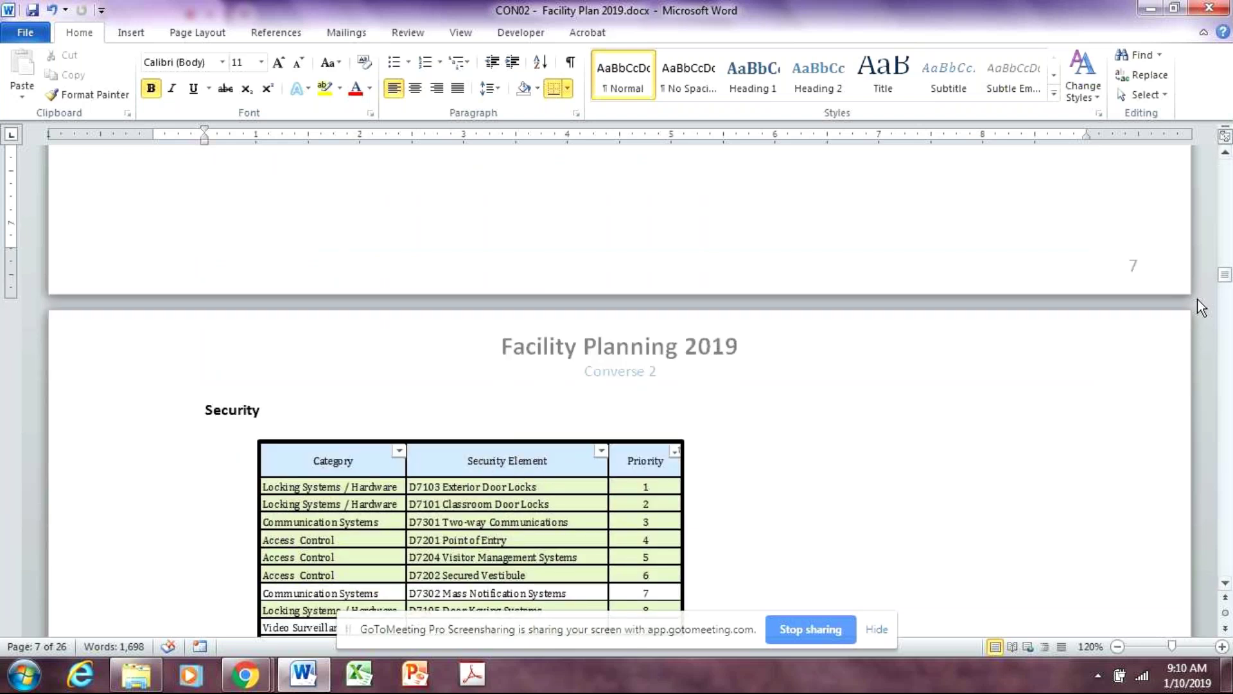
pyautogui.moveTo(1227, 281); pyautogui.dragTo(1226, 185)
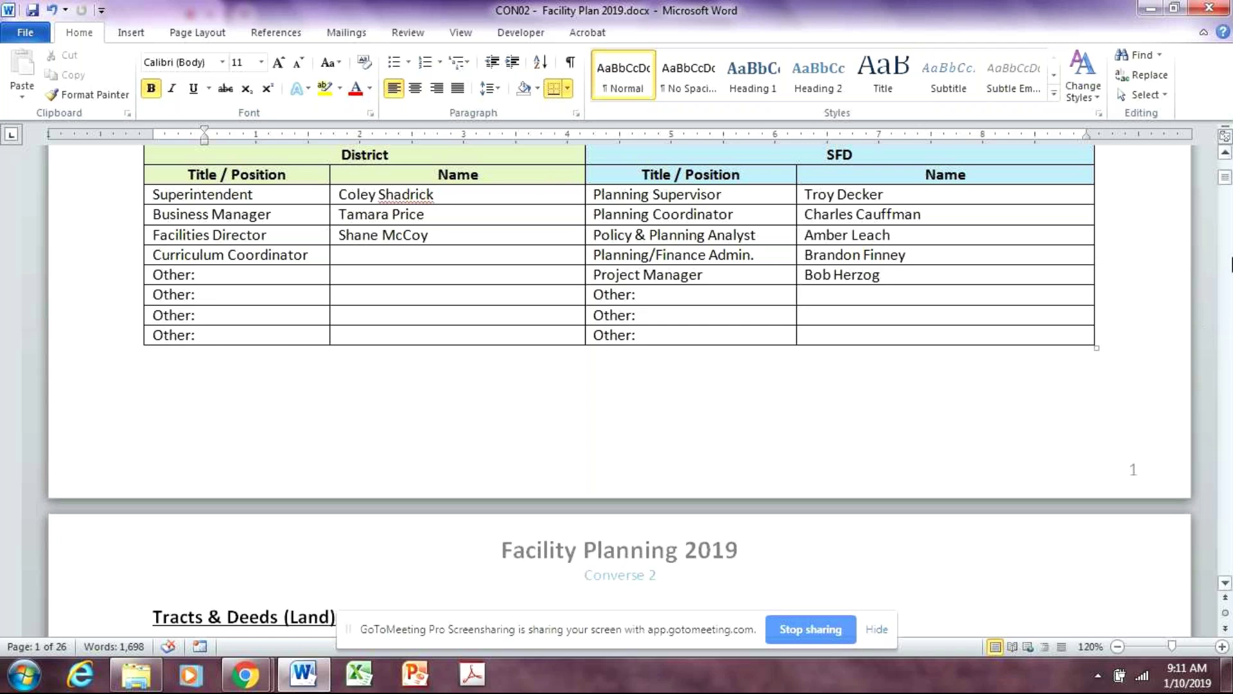
pyautogui.moveTo(1223, 186); pyautogui.dragTo(1227, 281)
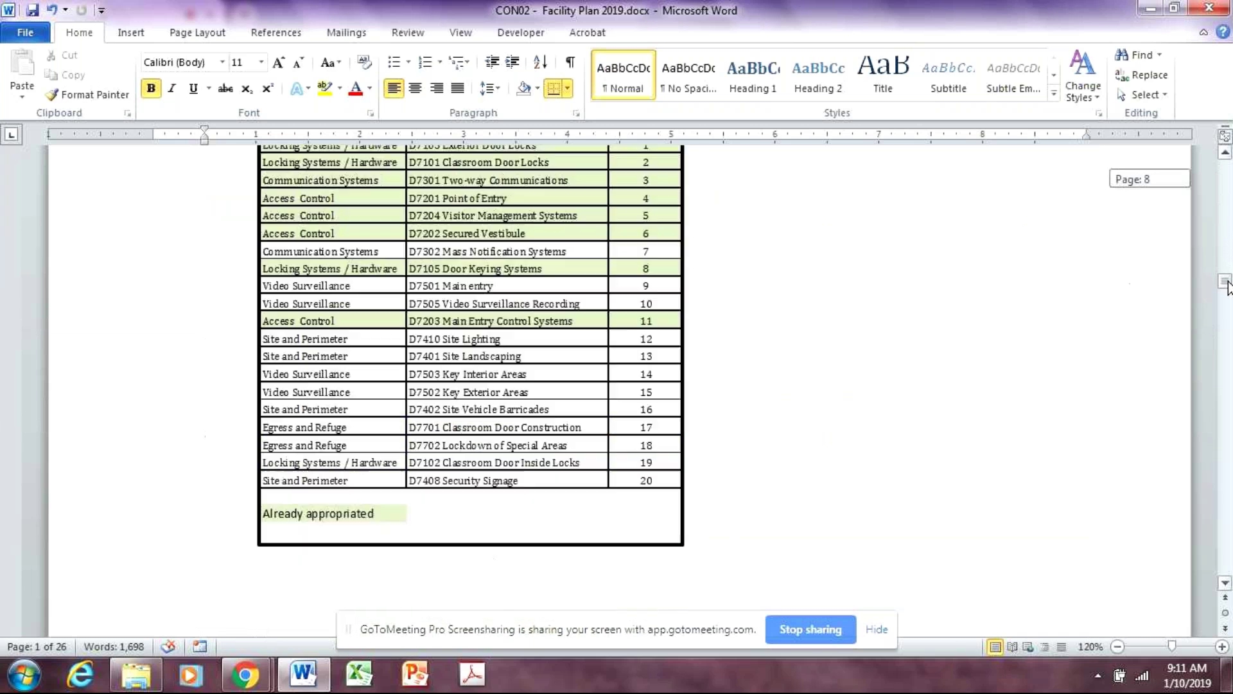
pyautogui.scroll(5, 1078, 344)
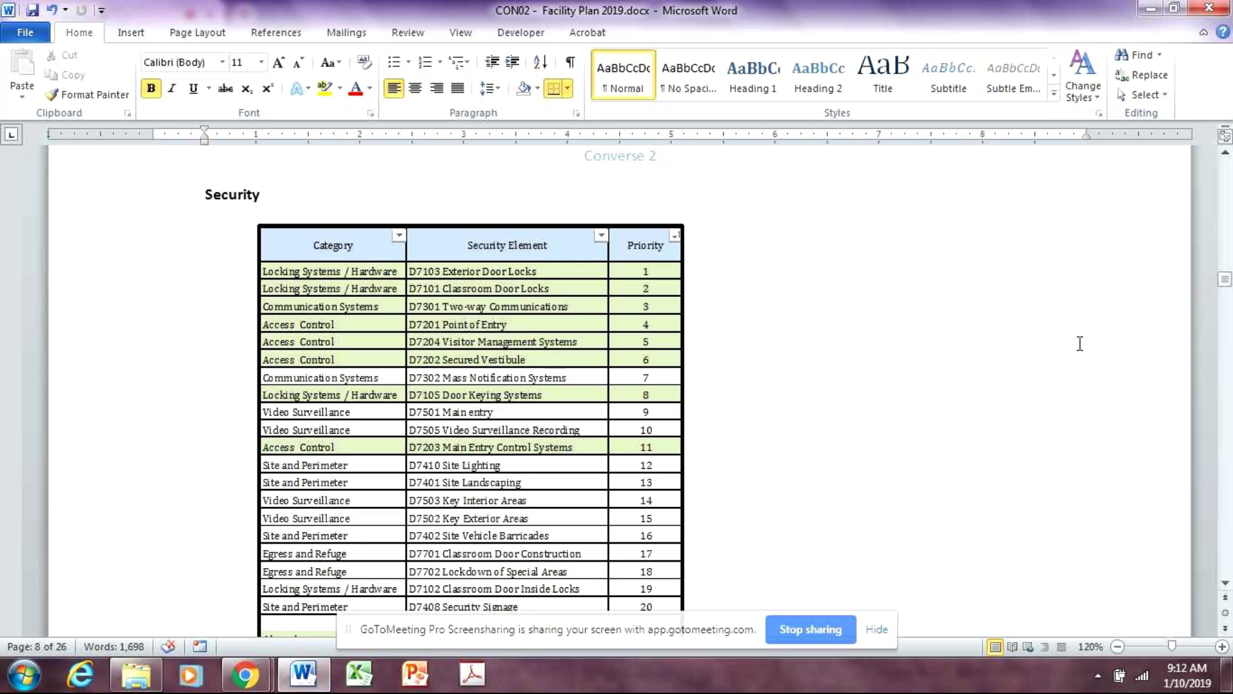
# Scroll to page 9's Security Capital Funding and 10% MM Security Balance tables
pyautogui.scroll(-20, 1080, 344)
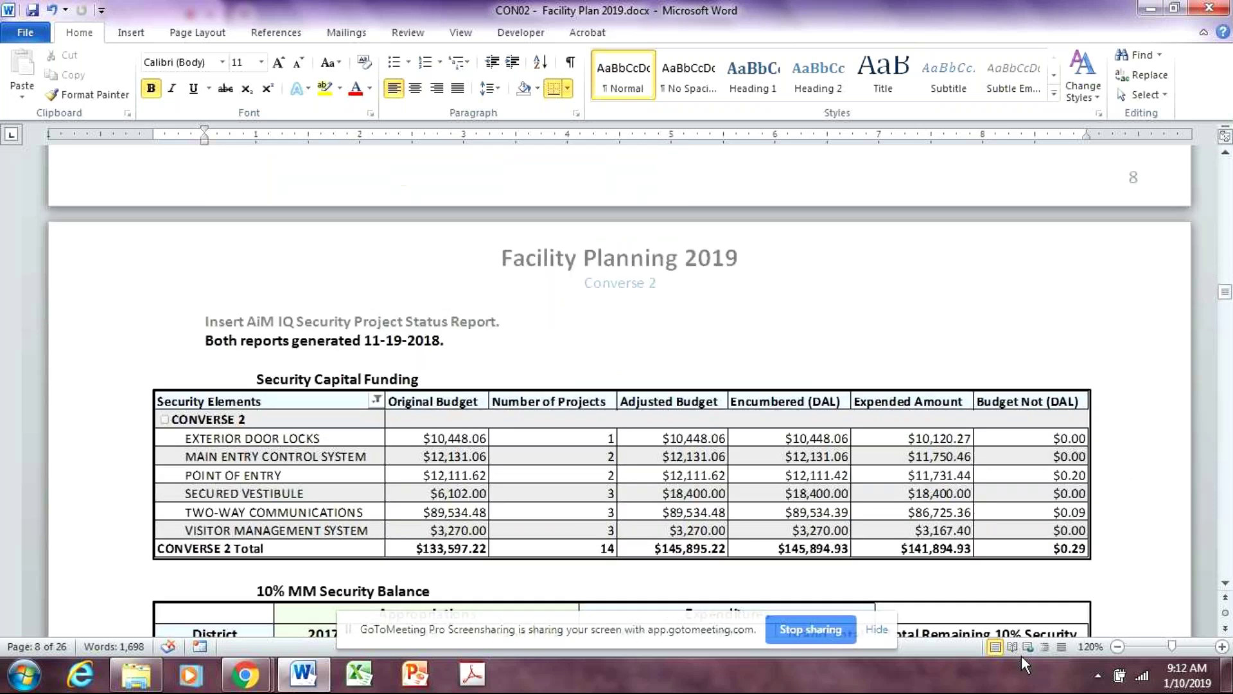
pyautogui.scroll(-1, 1001, 676)
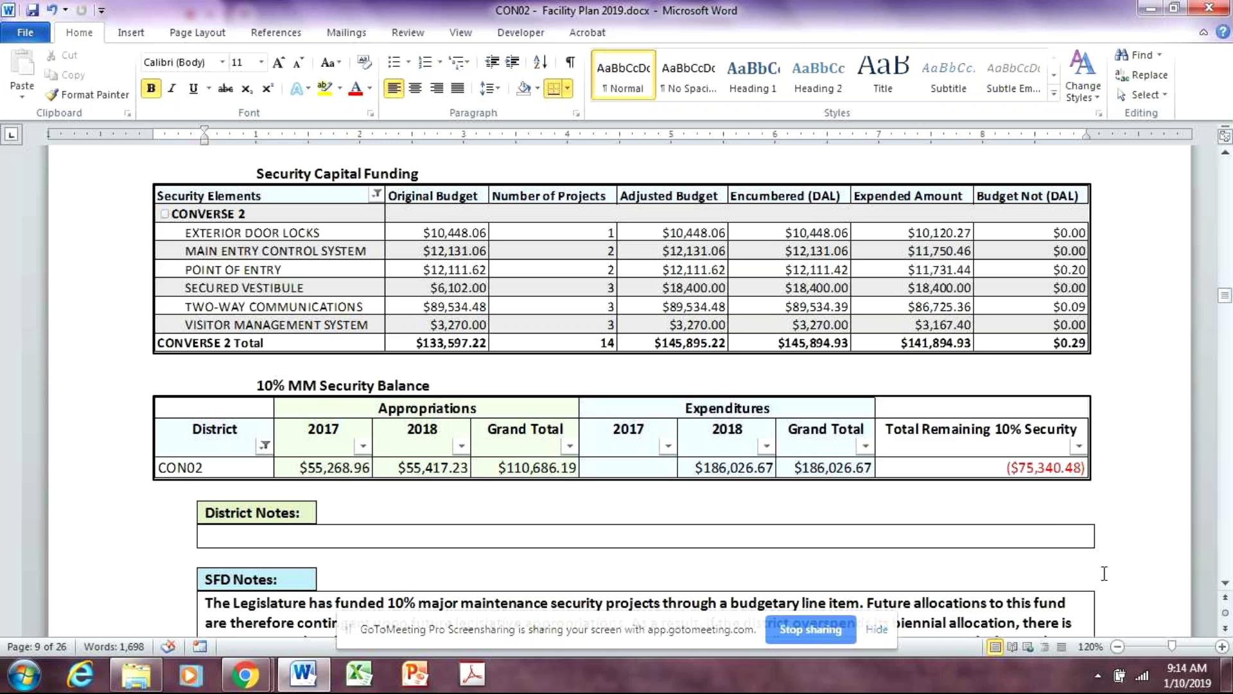
# Drag the vertical scrollbar to the top to show page 1's Attendees table
pyautogui.scroll(-1, 1118, 573)
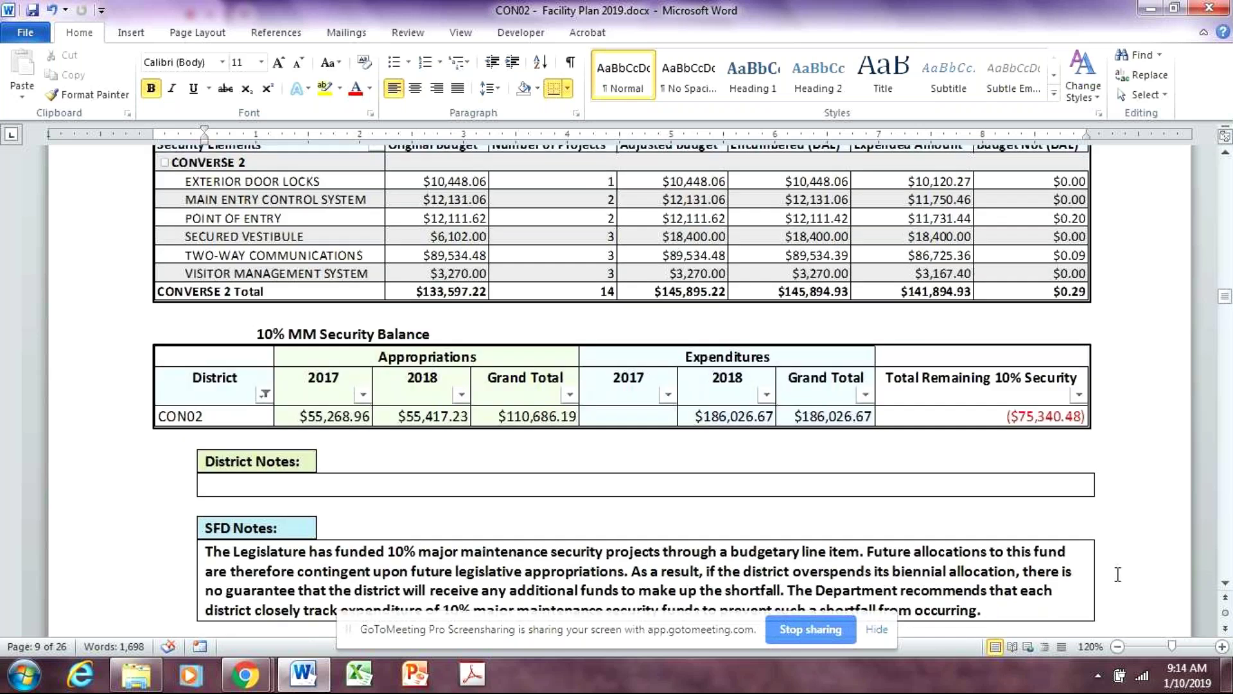
pyautogui.scroll(1, 1118, 574)
pyautogui.scroll(1, 1118, 574)
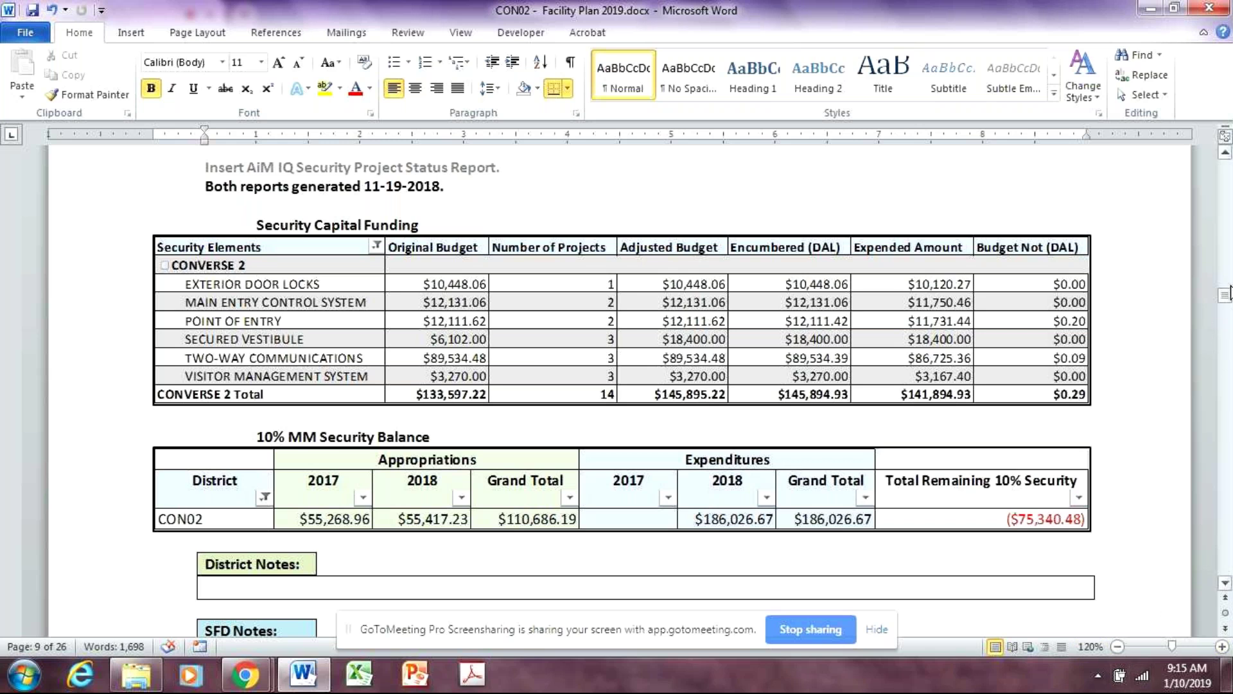
pyautogui.moveTo(1224, 299); pyautogui.dragTo(1227, 175)
# Mark the Superintendent entry in the Attendees table, then return to page 9's Security Capital Funding table
pyautogui.scroll(4, 1028, 427)
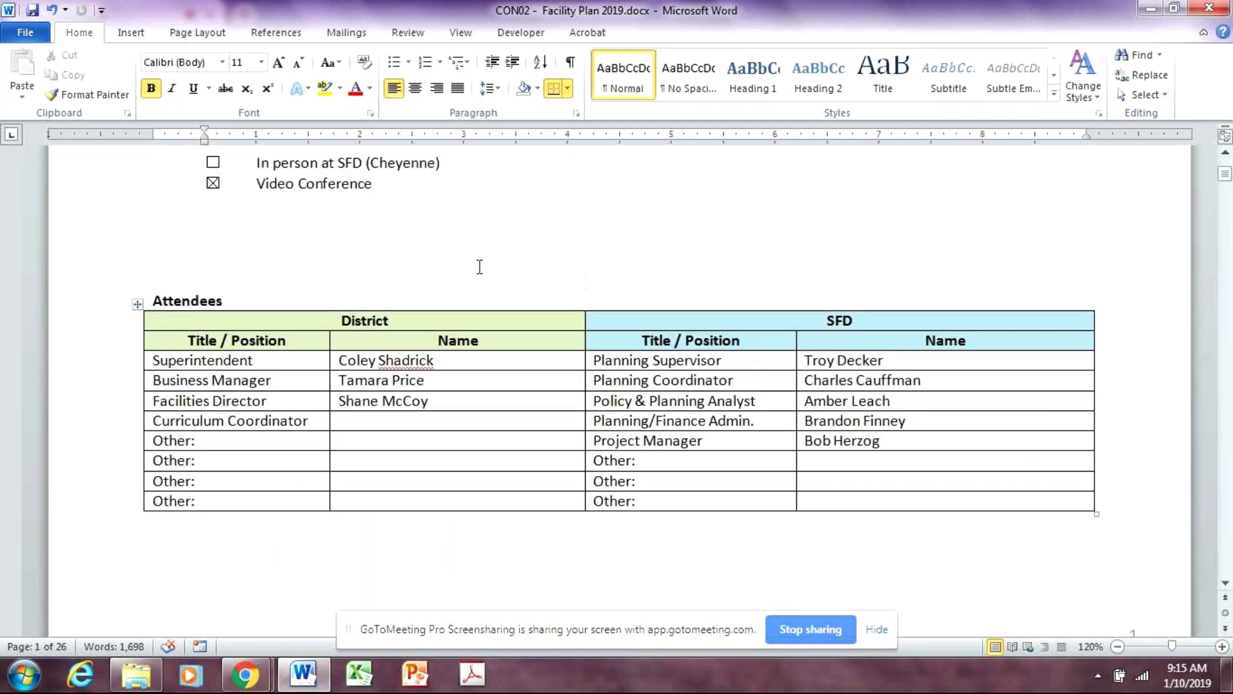
pyautogui.click(362, 361)
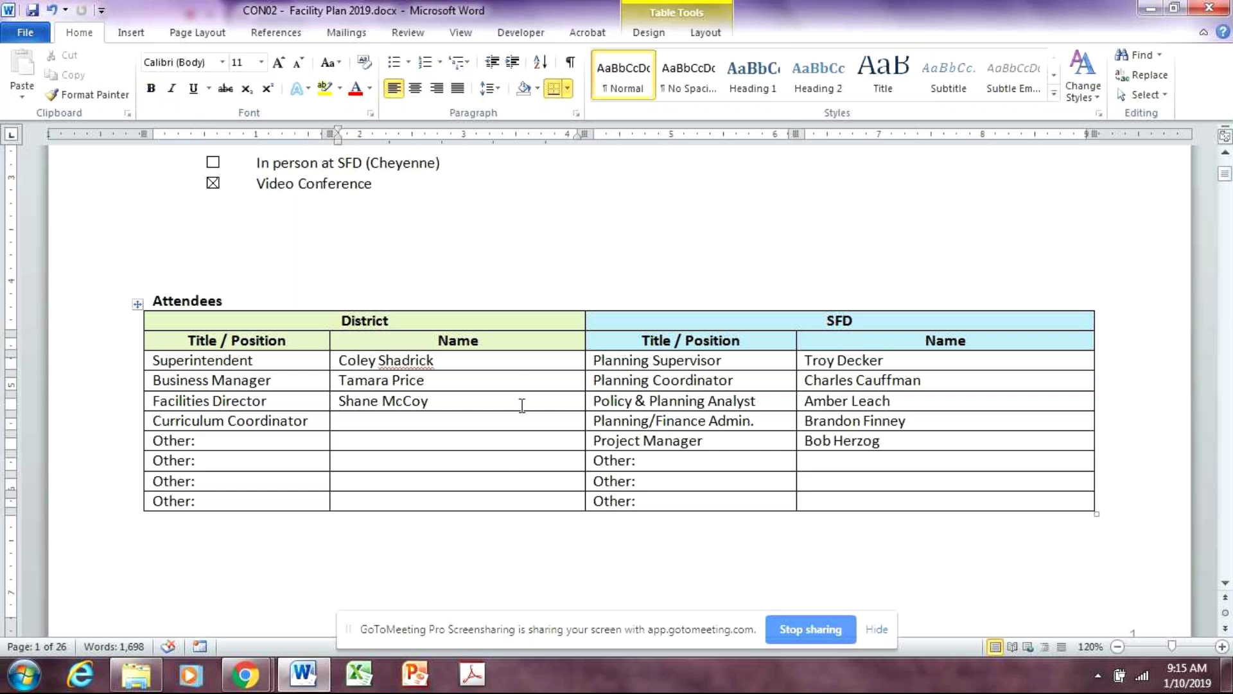
pyautogui.click(289, 361)
pyautogui.moveTo(1225, 181); pyautogui.dragTo(1223, 307)
pyautogui.scroll(-1, 815, 542)
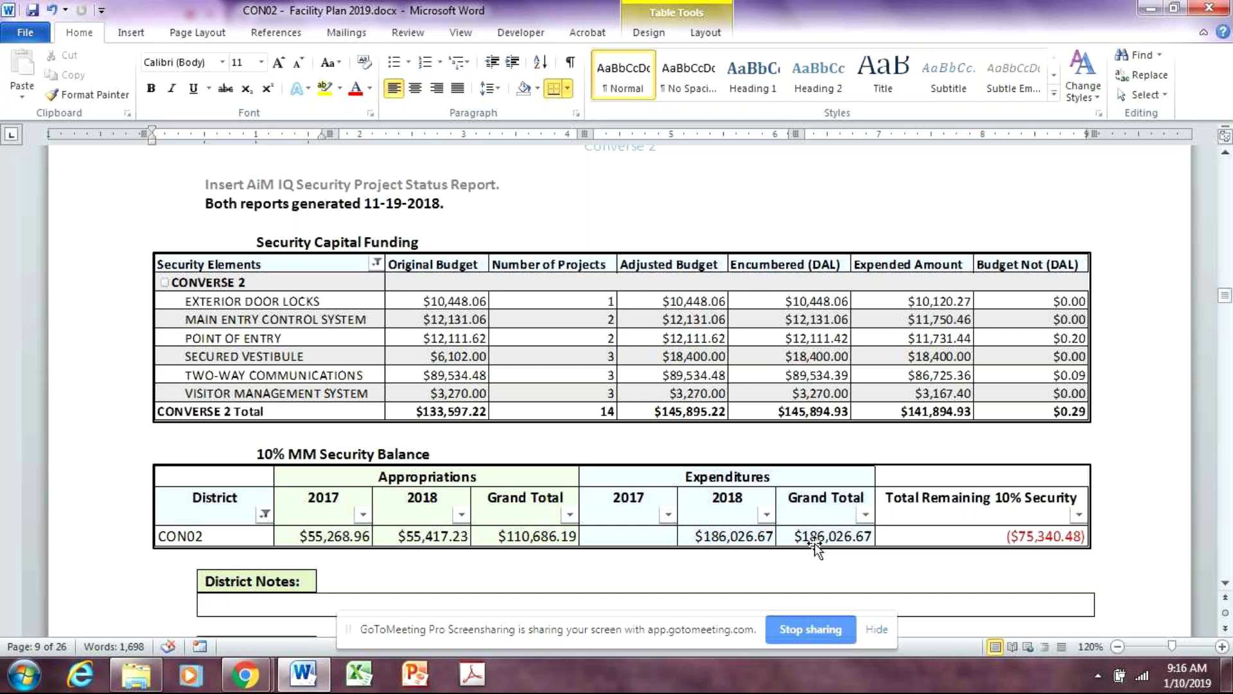
# Add the line 'The district has attended security conferences in the past.' to the SFD Notes box
pyautogui.scroll(-5, 723, 541)
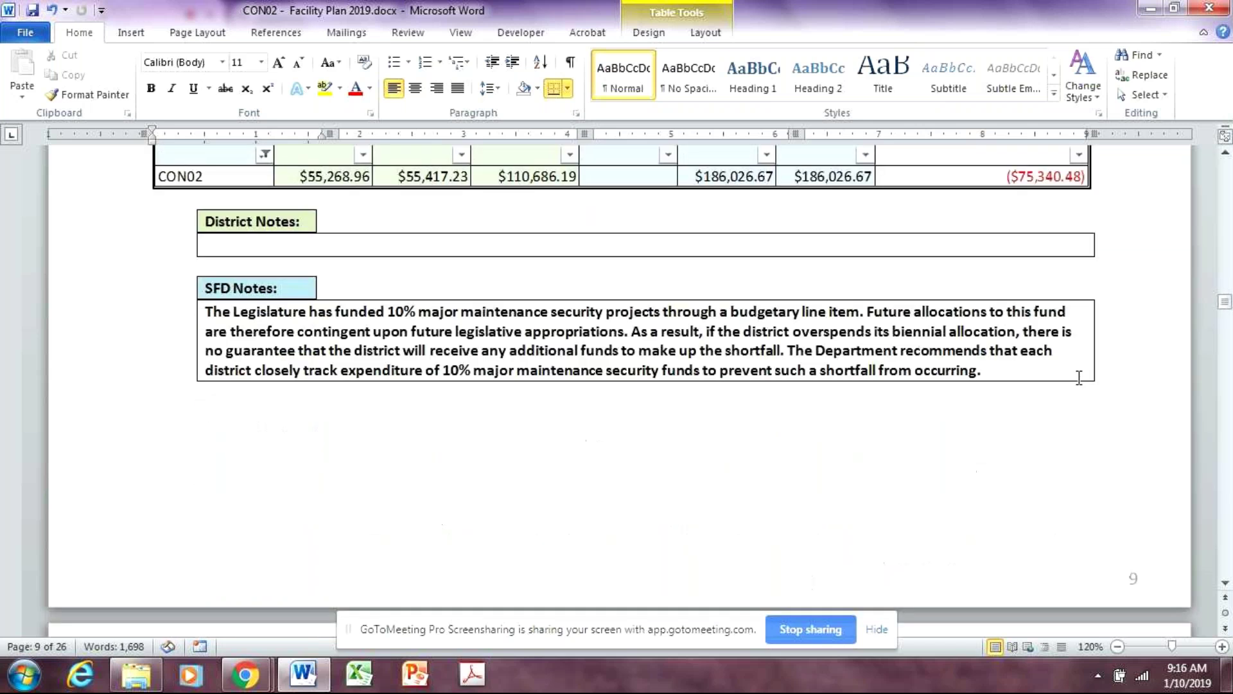
pyautogui.click(1008, 379)
pyautogui.press('Return')
pyautogui.press('Return')
pyautogui.write('The district')
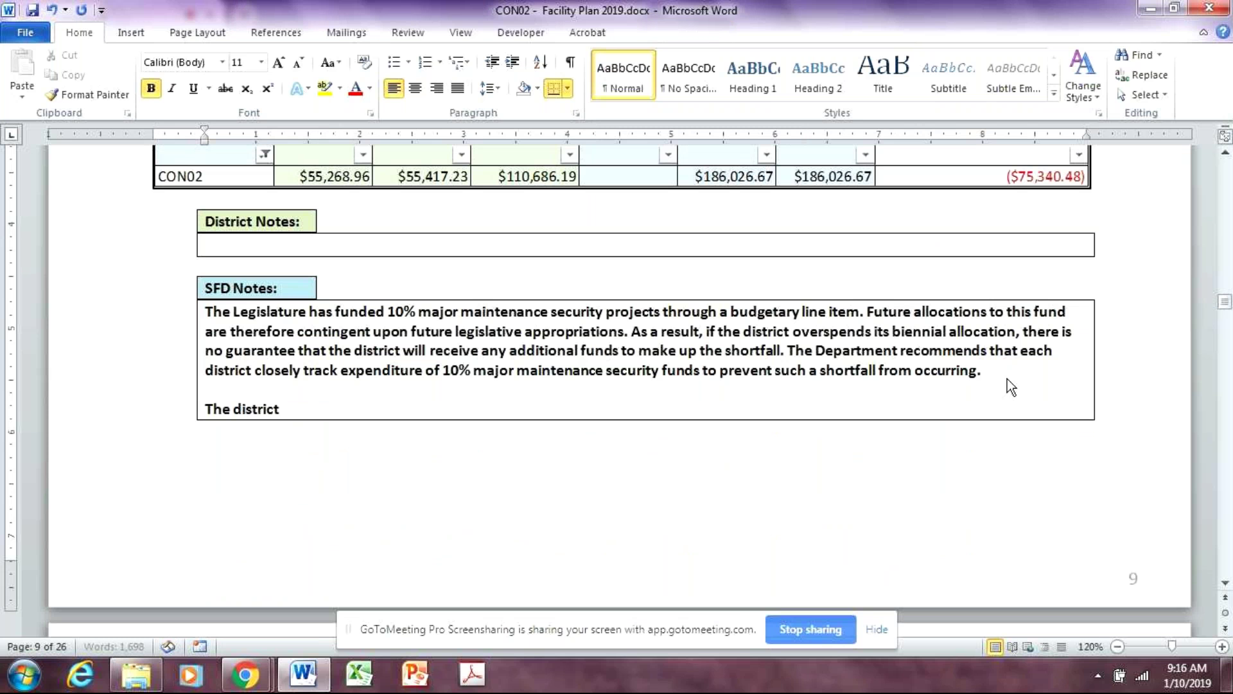
pyautogui.write(' has attended')
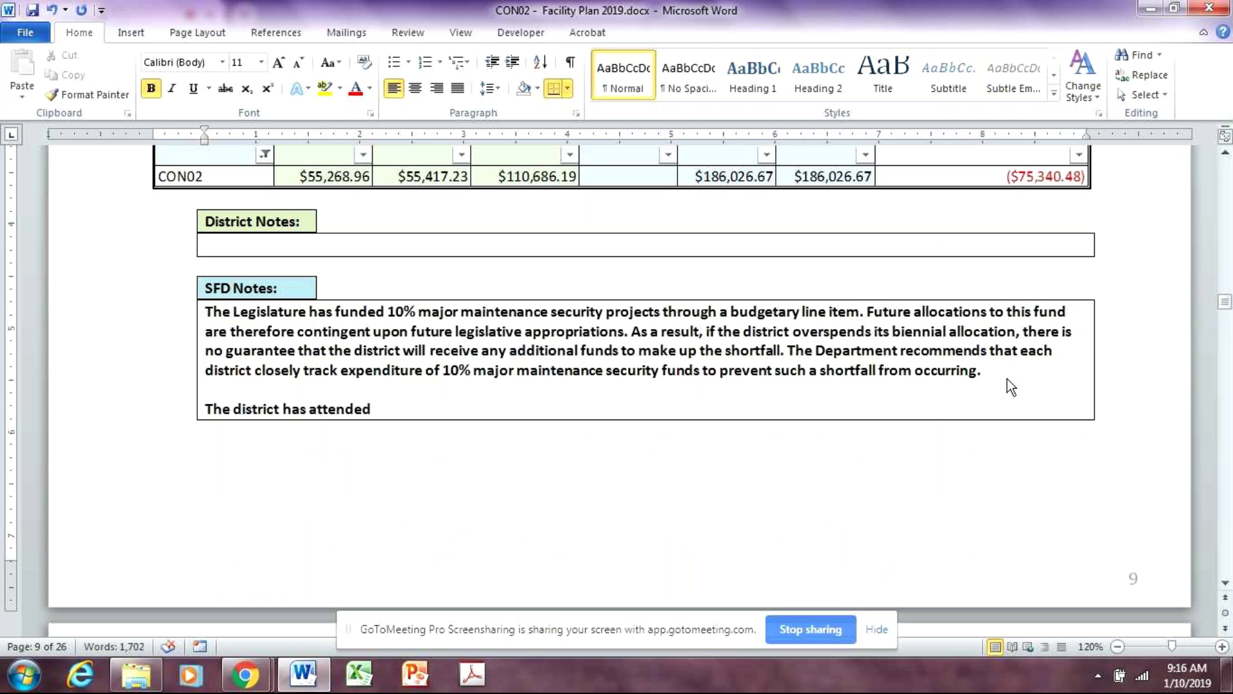
pyautogui.write(' security')
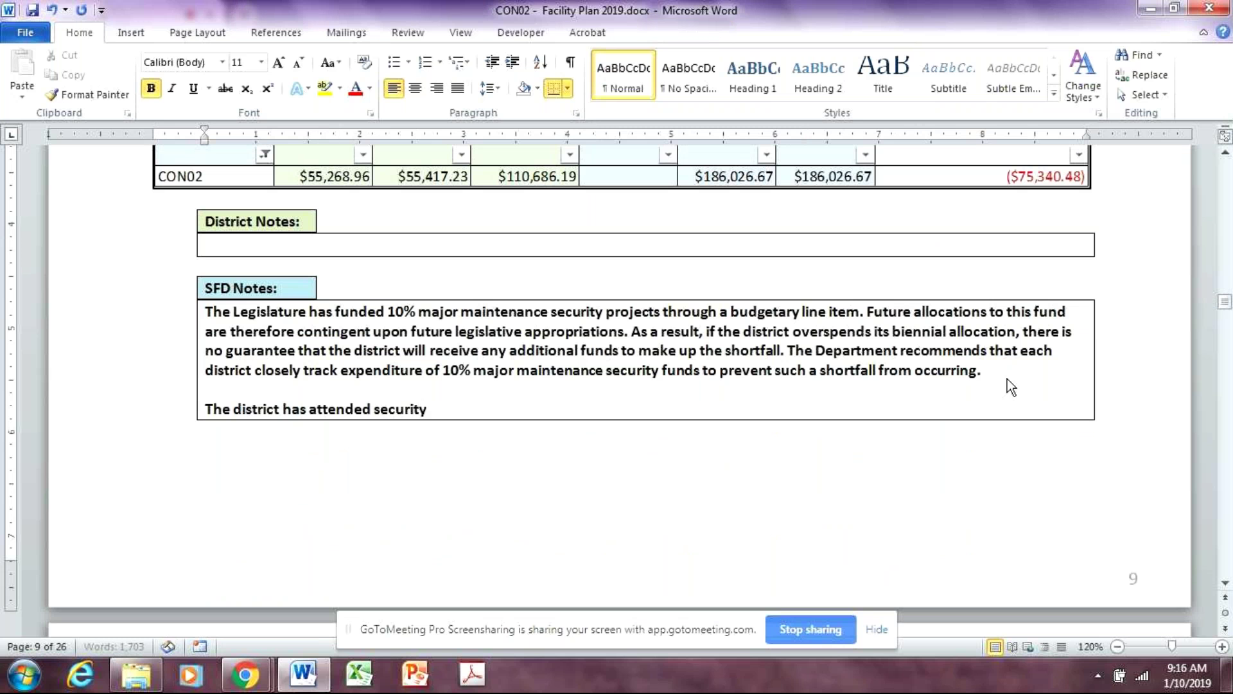
pyautogui.write(' conferences in the past.')
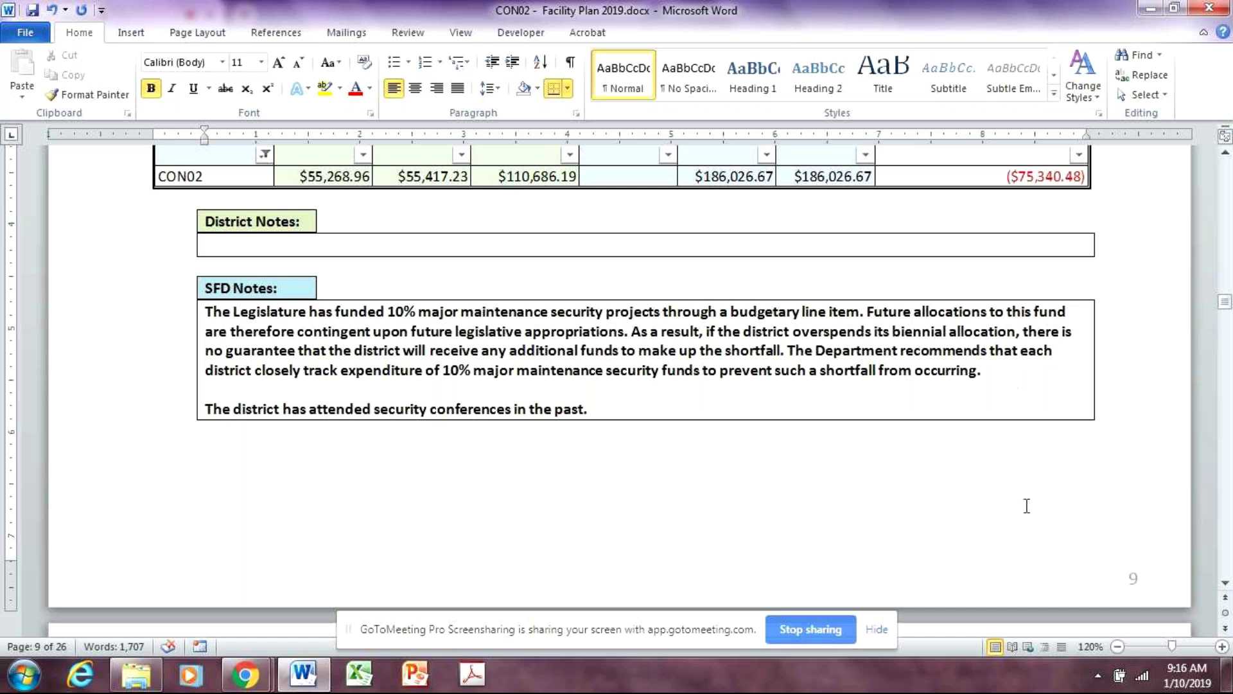
pyautogui.scroll(9, 1027, 504)
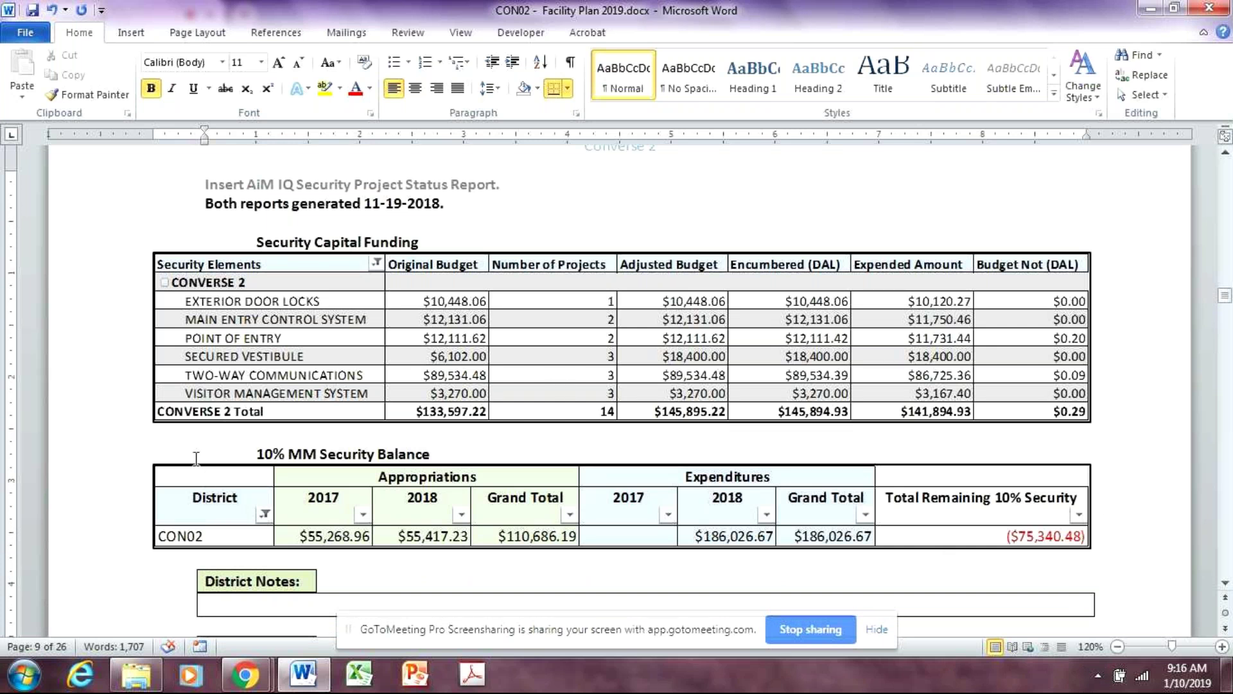
pyautogui.click(192, 438)
pyautogui.scroll(-6, 305, 569)
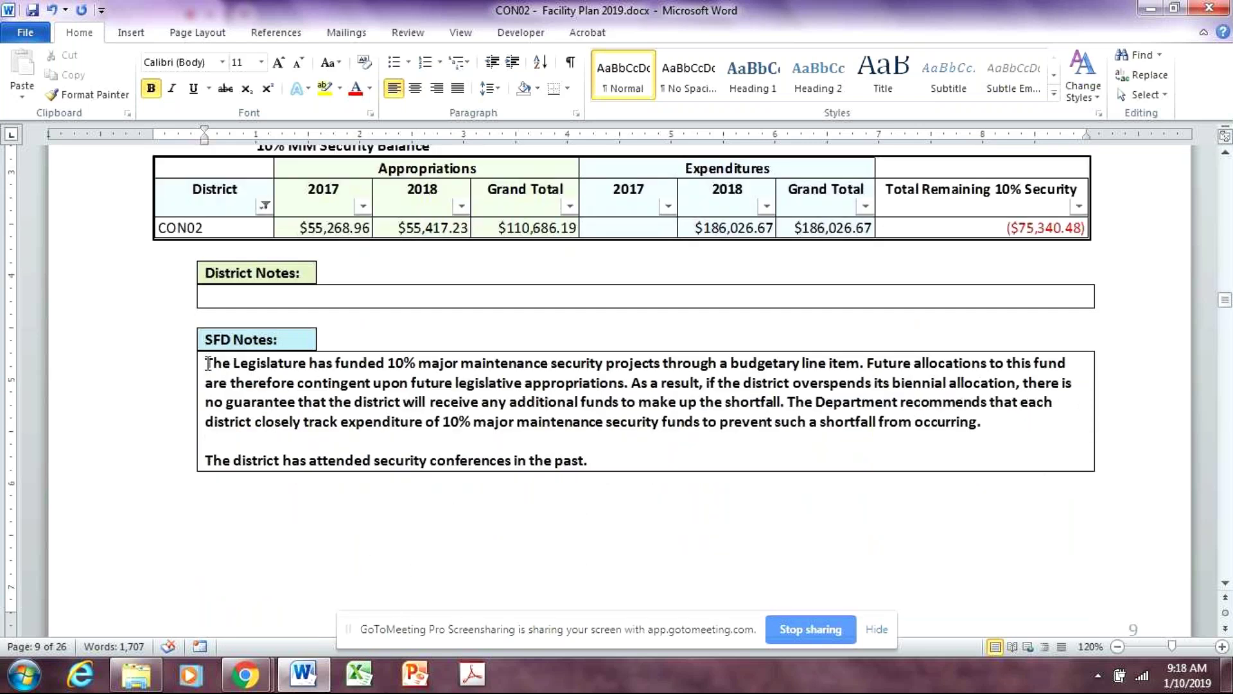
pyautogui.moveTo(206, 364); pyautogui.dragTo(993, 429)
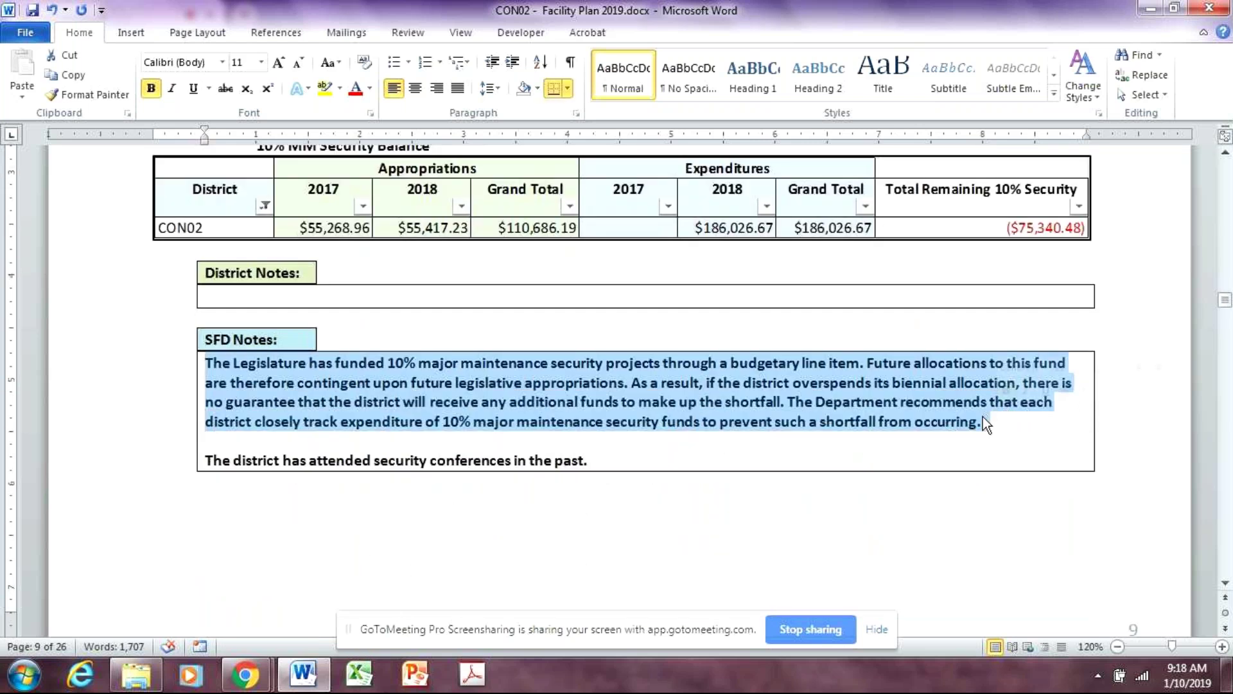
pyautogui.click(1003, 422)
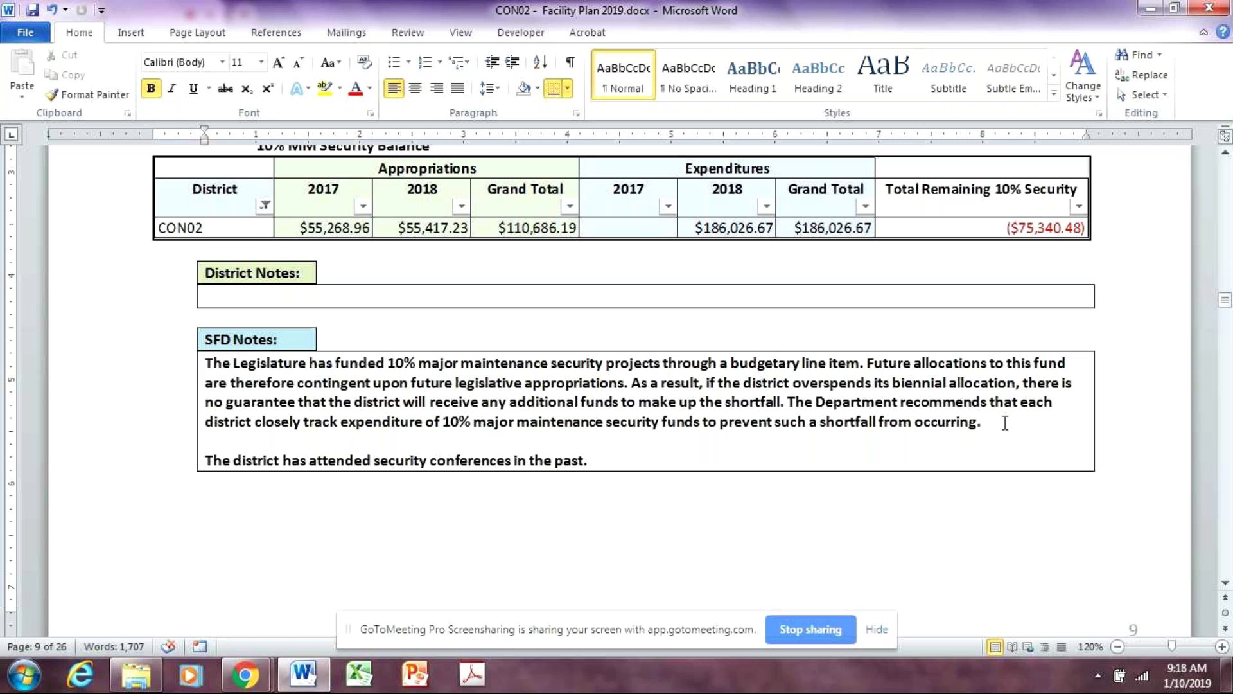
pyautogui.scroll(5, 1230, 479)
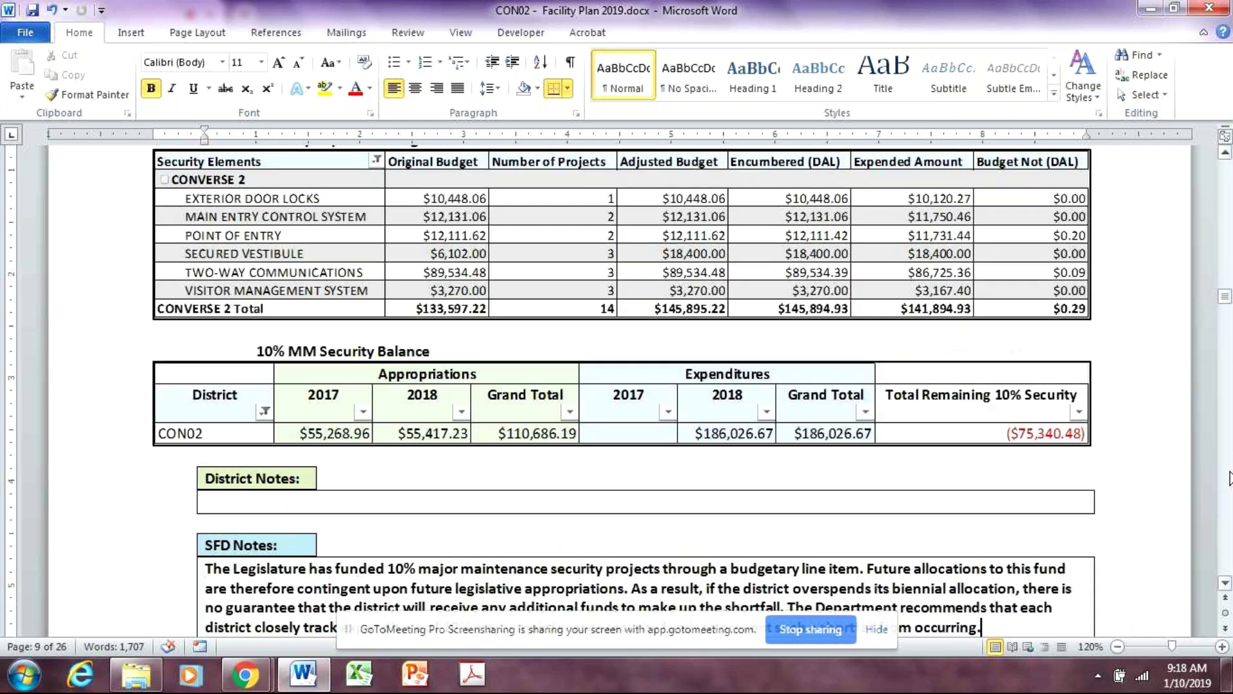
# Scroll from the 10% MM Security Balance notes to page 10's 2018-19 Statewide By School Capacity table
pyautogui.scroll(3, 1230, 479)
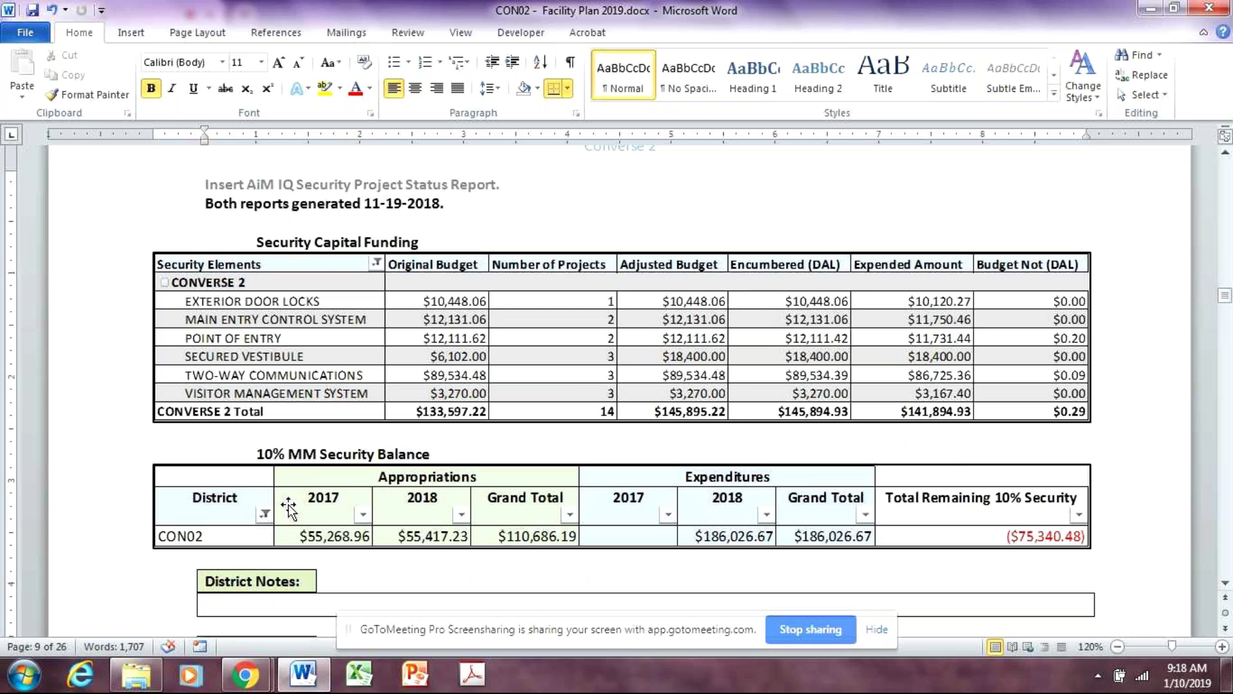
pyautogui.scroll(15, 791, 443)
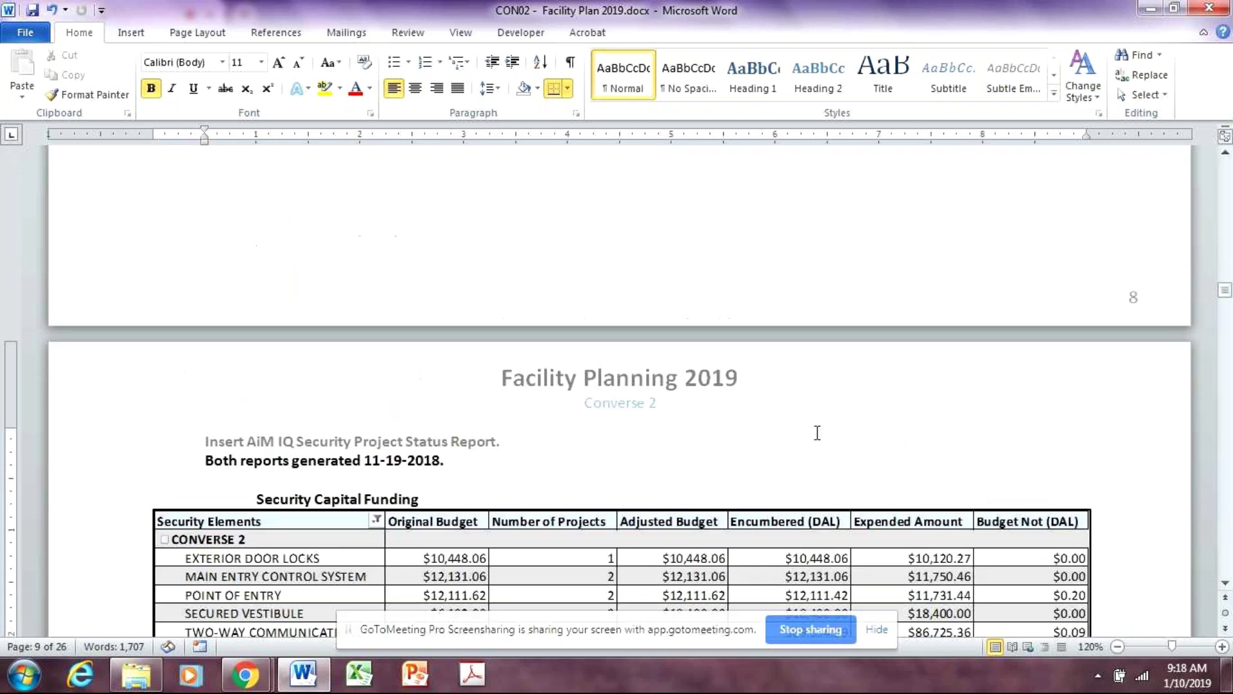
pyautogui.scroll(8, 823, 448)
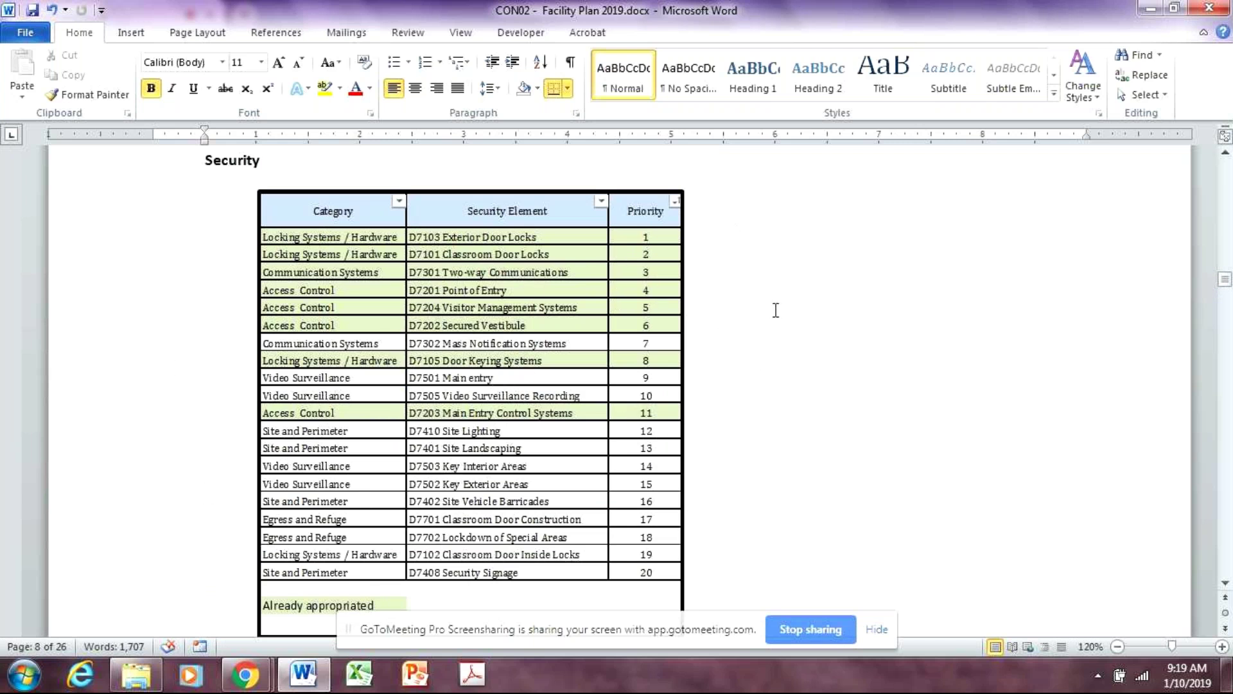
pyautogui.click(748, 240)
pyautogui.scroll(-1, 739, 235)
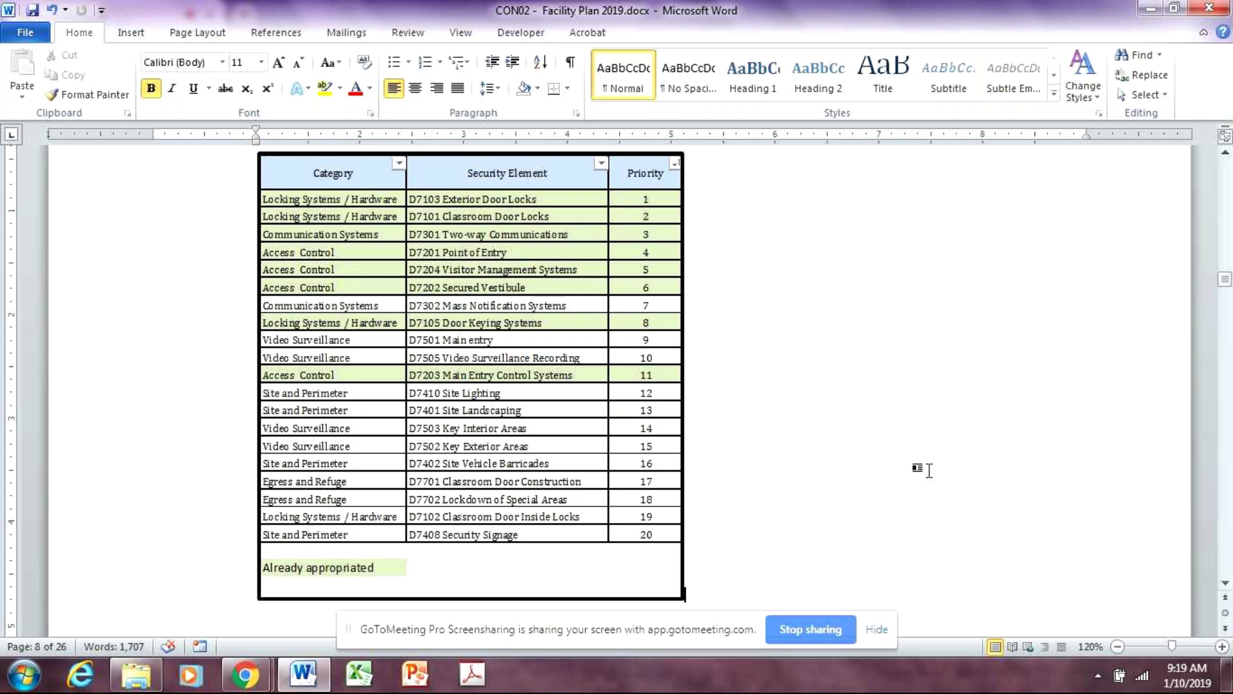
pyautogui.scroll(-15, 975, 457)
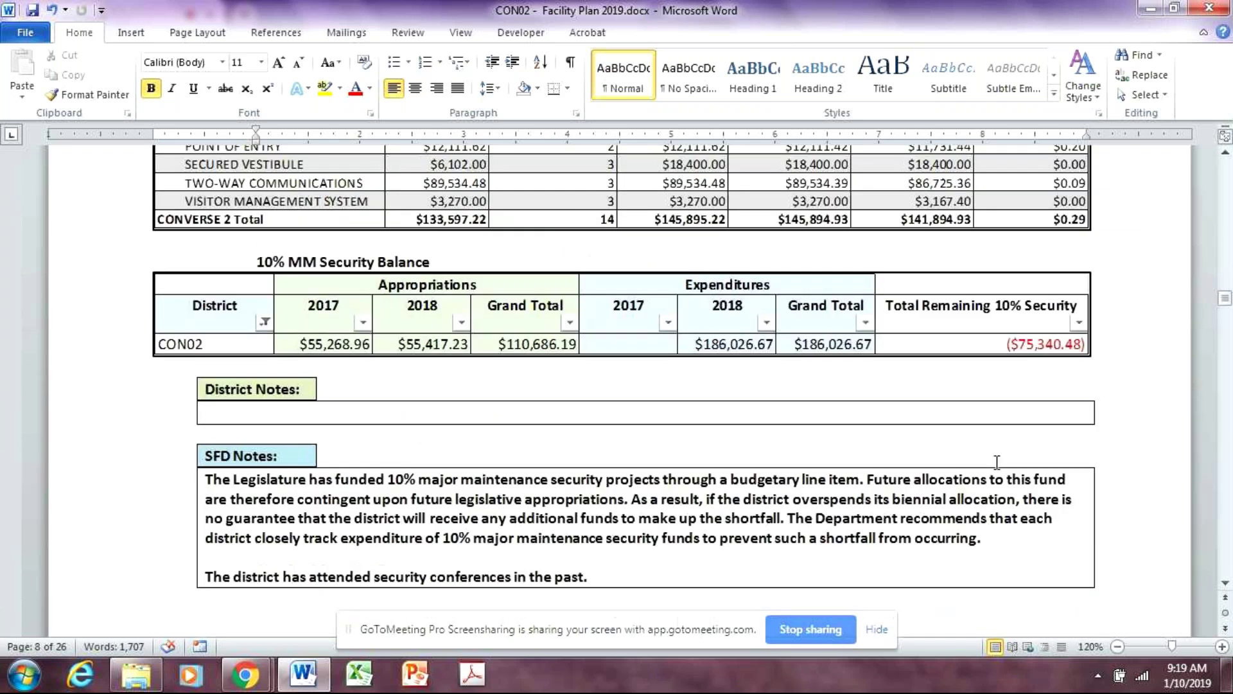
pyautogui.scroll(-12, 997, 463)
pyautogui.scroll(10, 997, 466)
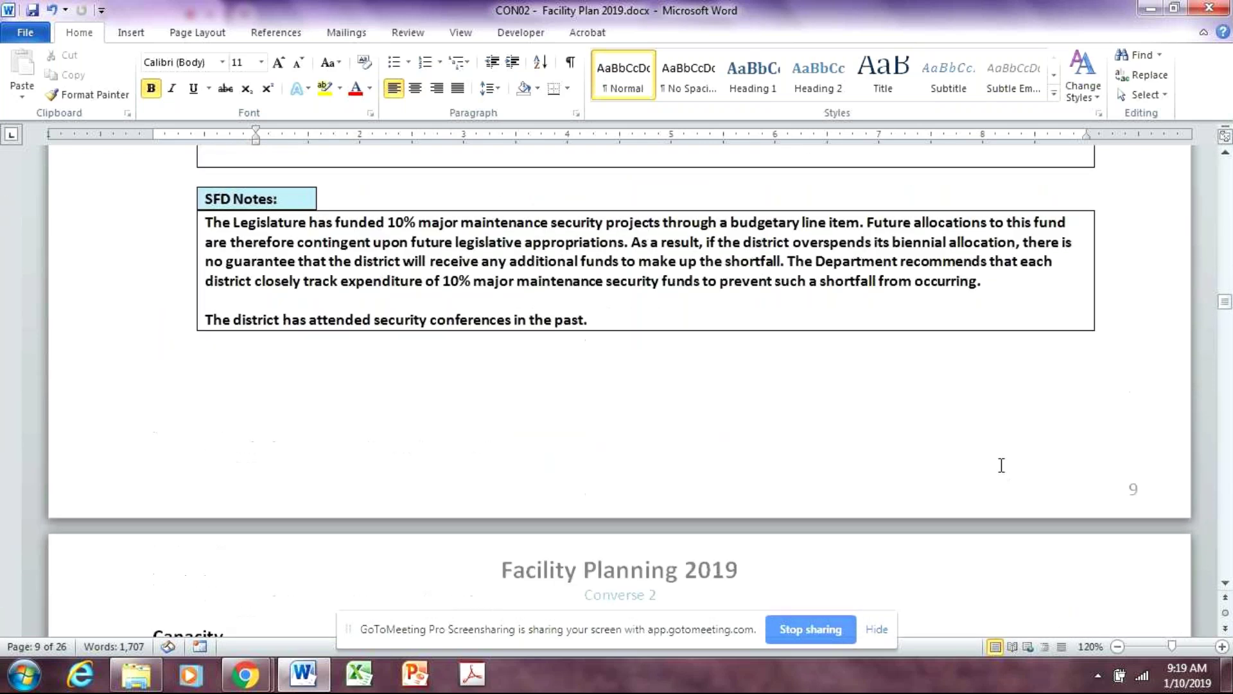
pyautogui.scroll(8, 1001, 465)
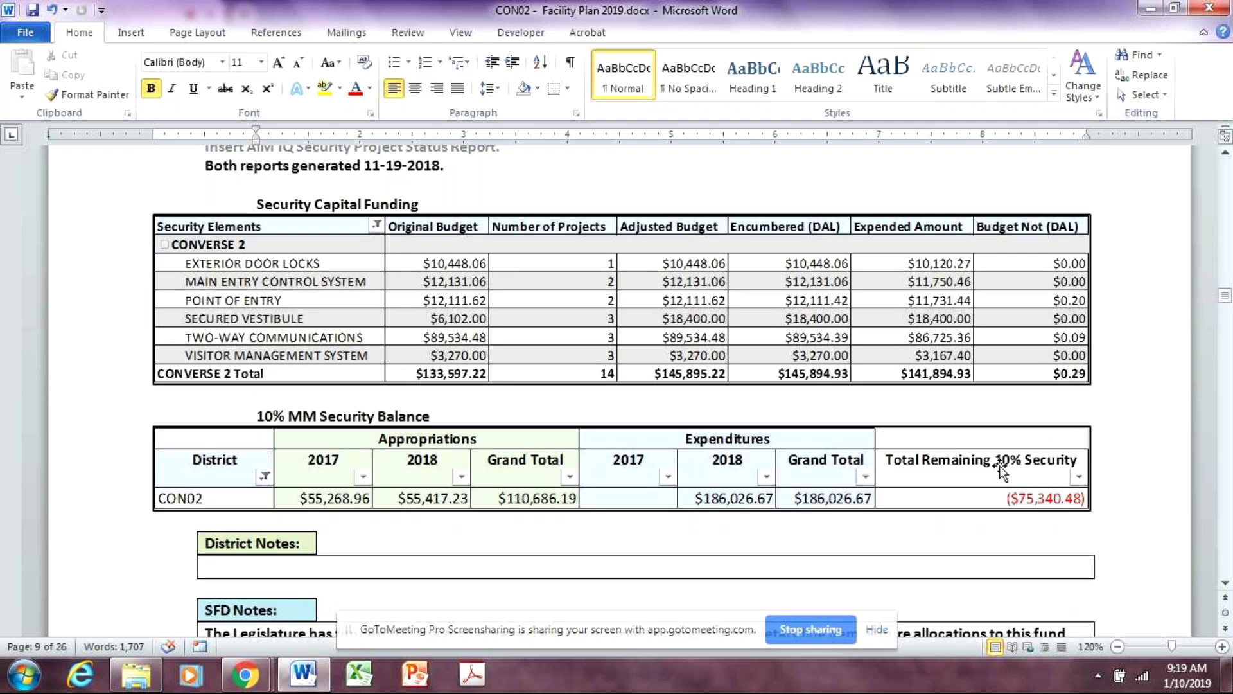
pyautogui.scroll(-15, 1022, 452)
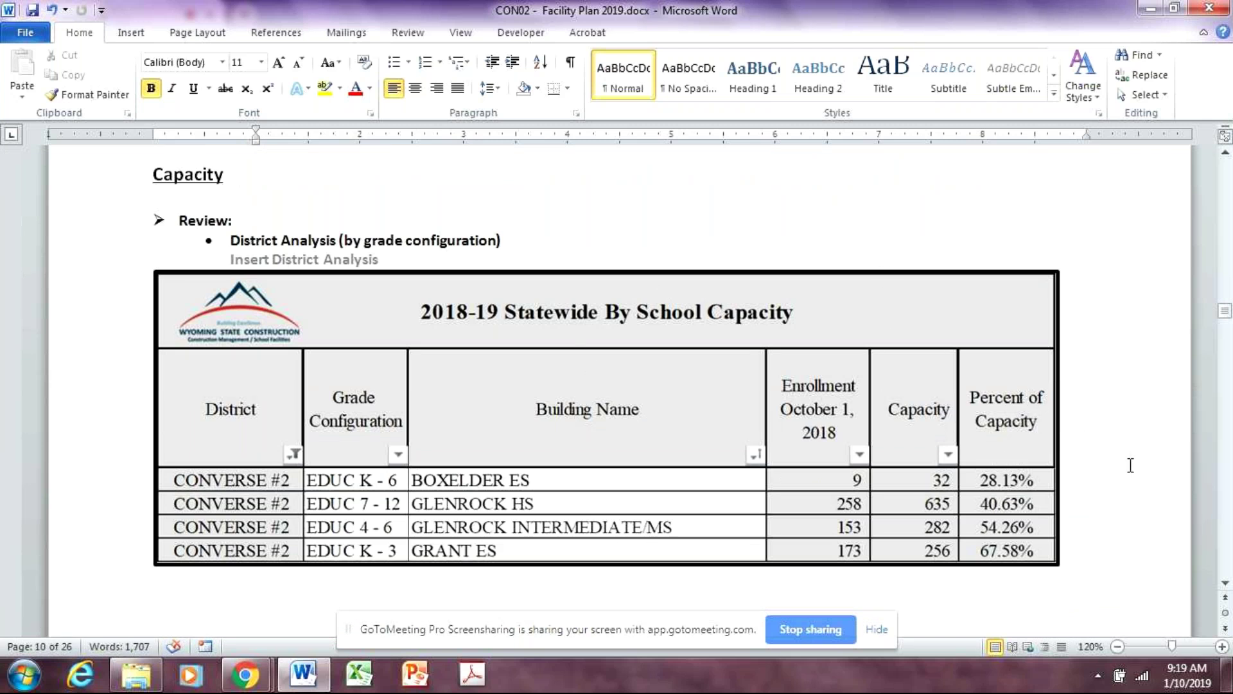
# Scroll past the capacity table to the Converse 2 Enrollment Projections spreadsheet on page 11
pyautogui.scroll(-1, 1129, 469)
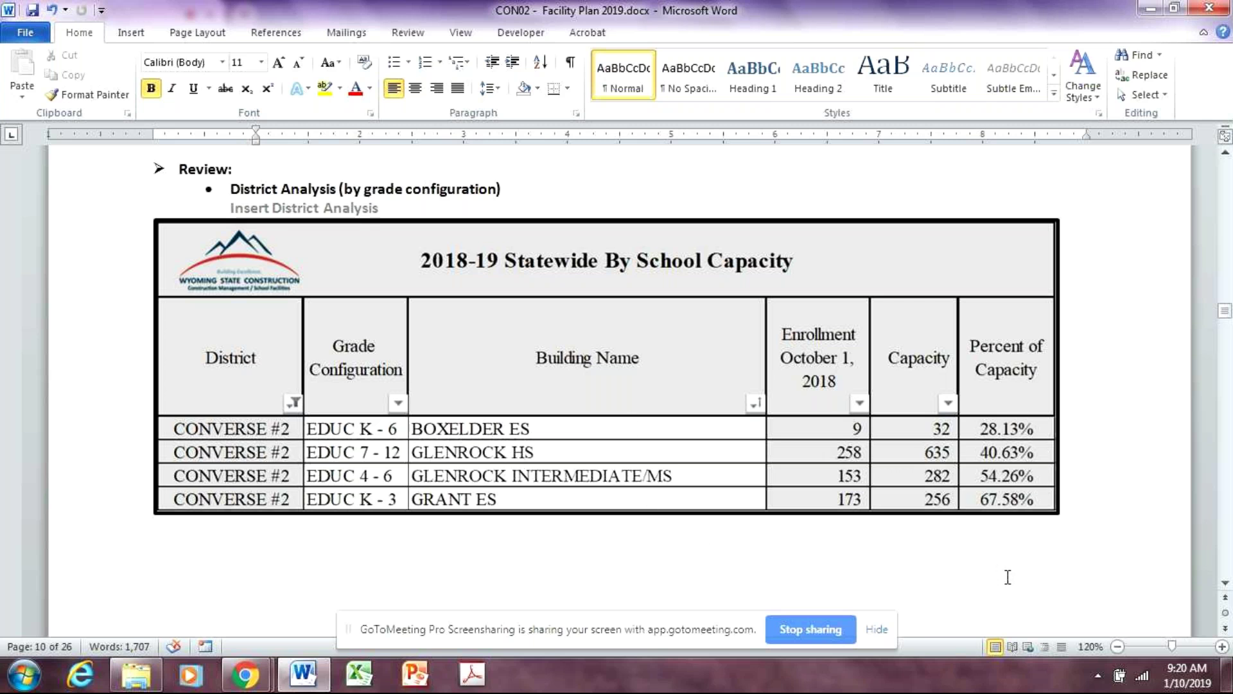
pyautogui.scroll(-2, 1079, 582)
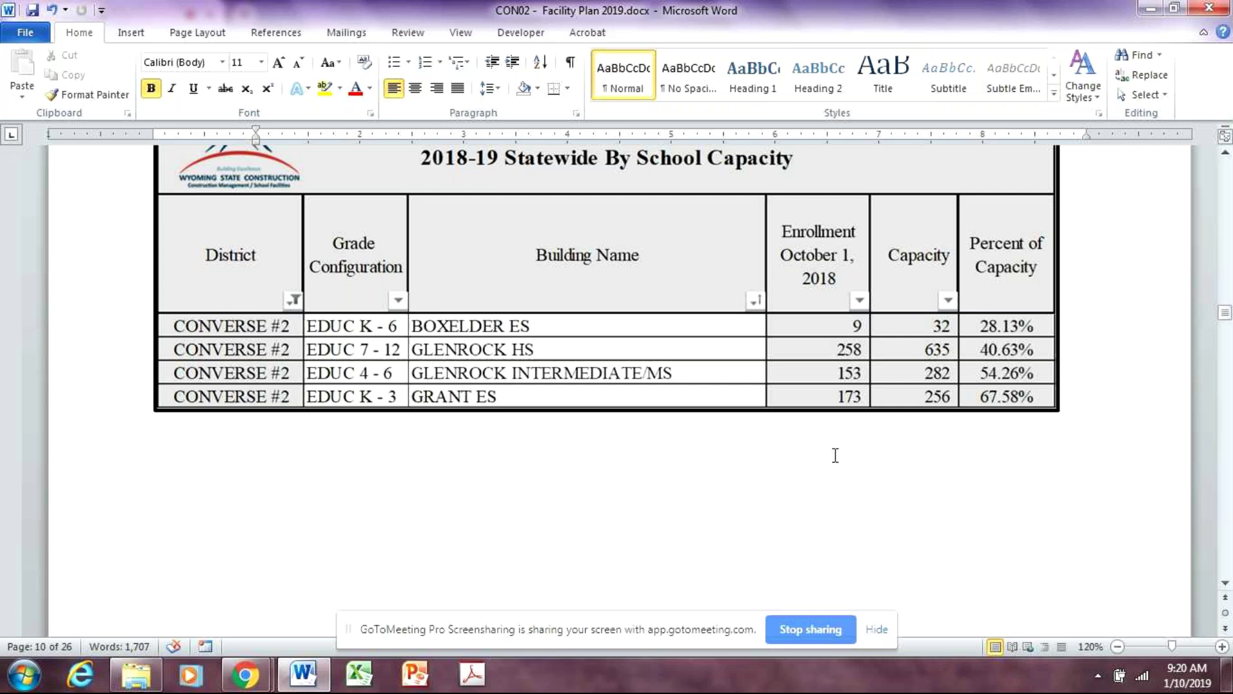
pyautogui.scroll(-10, 887, 578)
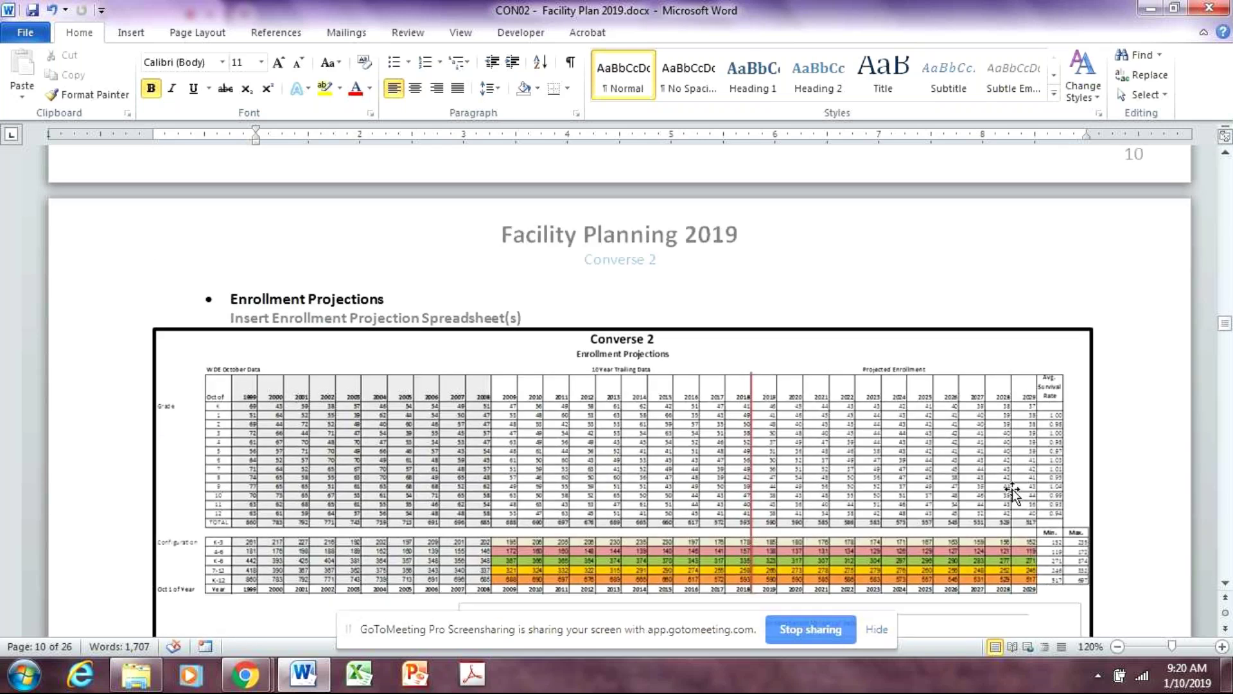
# Zoom from 120% to 200% to read the Converse 2 Enrollment Projections yearly figures
pyautogui.scroll(-5, 1012, 489)
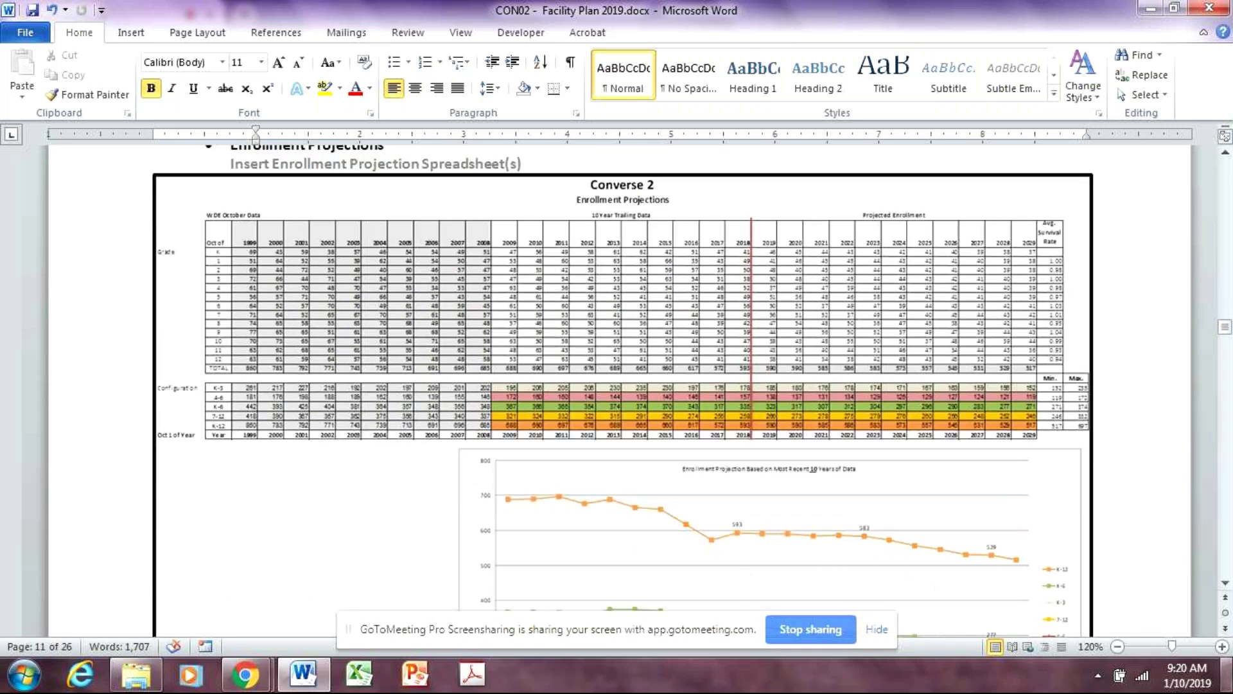
pyautogui.click(1222, 647)
pyautogui.click(1223, 647)
pyautogui.click(1223, 647)
pyautogui.click(1222, 647)
pyautogui.click(1222, 647)
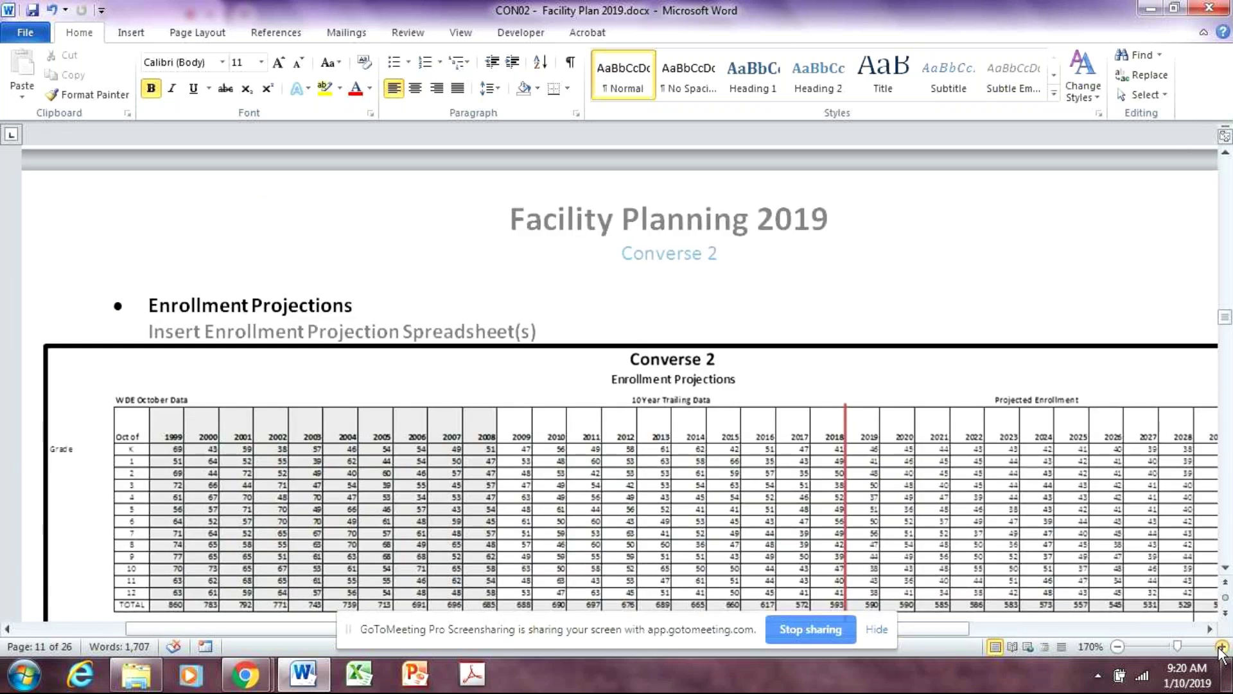
pyautogui.moveTo(962, 632); pyautogui.dragTo(1149, 628)
pyautogui.scroll(-10, 1141, 504)
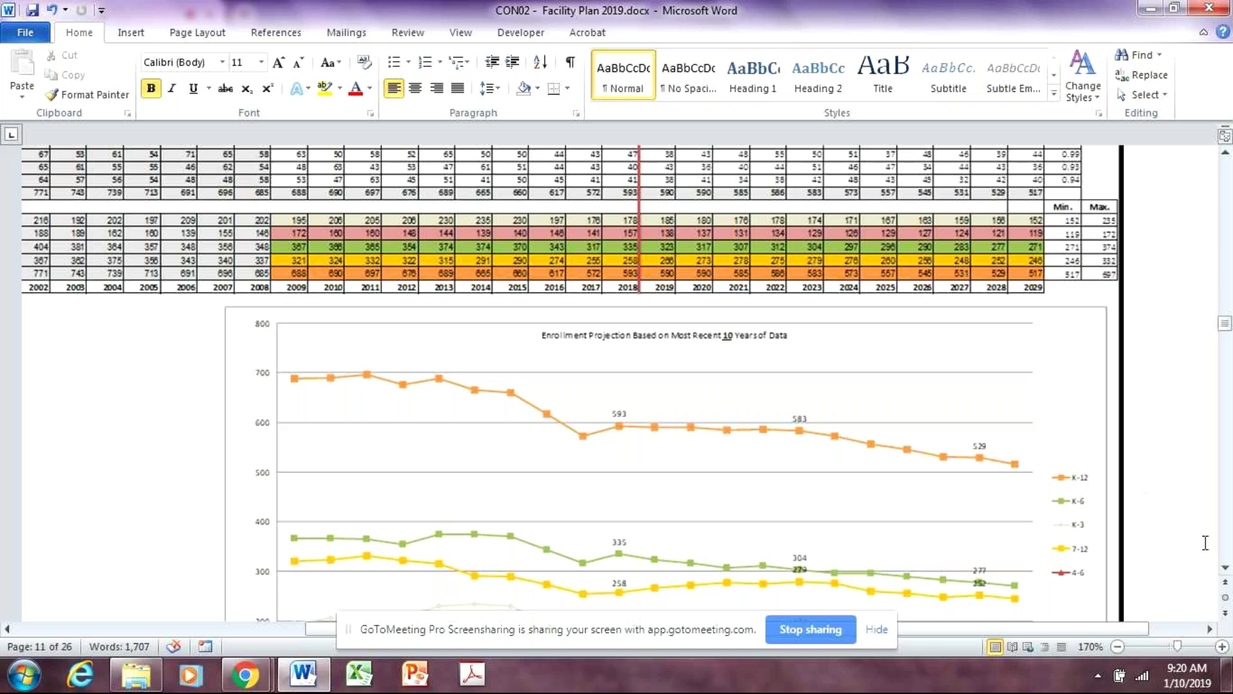
pyautogui.scroll(8, 1206, 543)
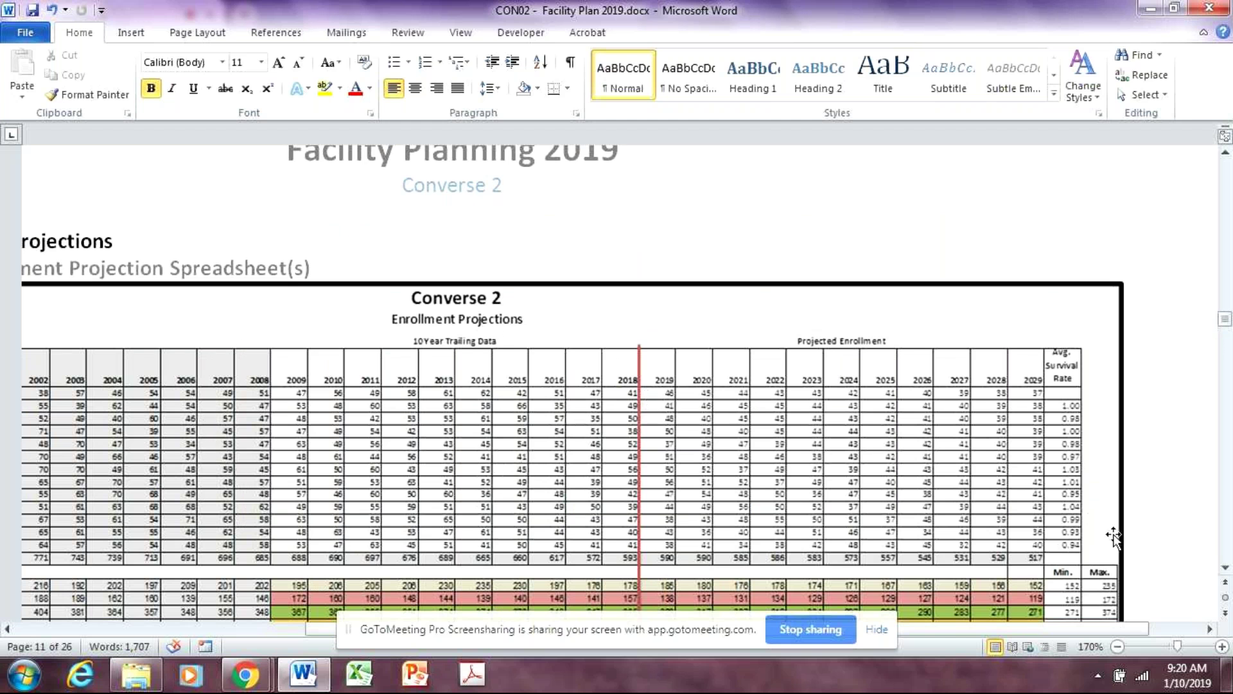
pyautogui.click(1224, 647)
pyautogui.click(1223, 646)
pyautogui.click(1223, 647)
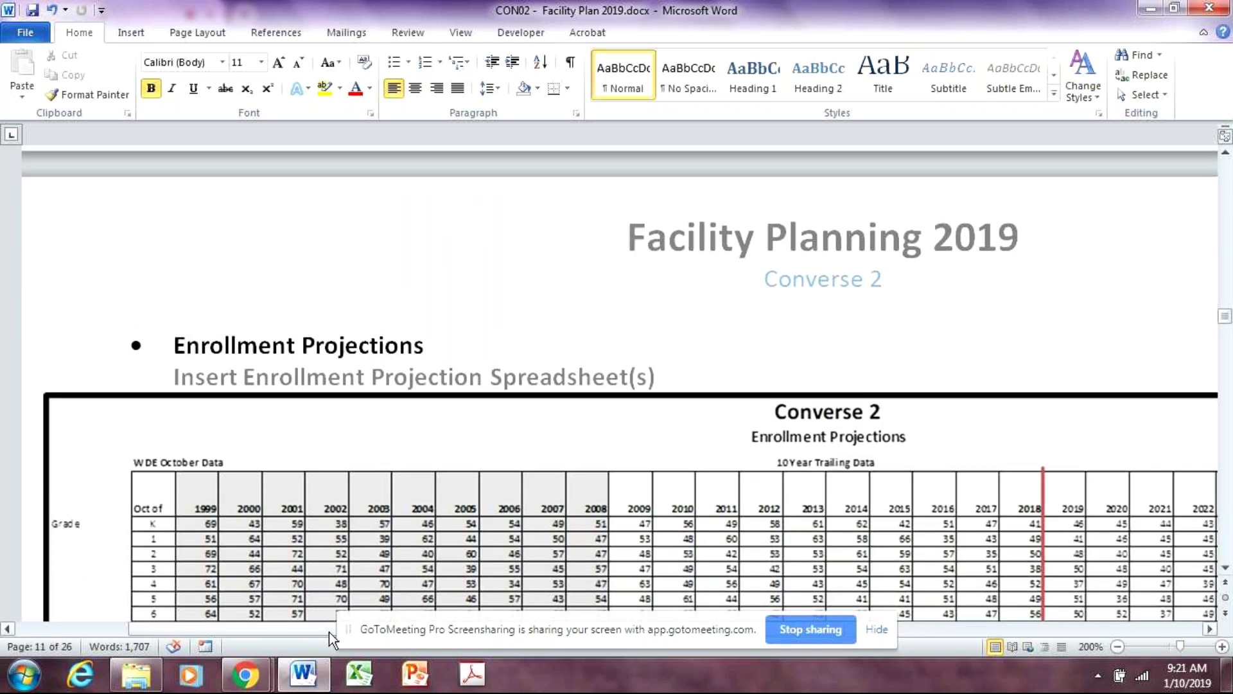
pyautogui.moveTo(322, 626); pyautogui.dragTo(580, 607)
pyautogui.scroll(-5, 582, 603)
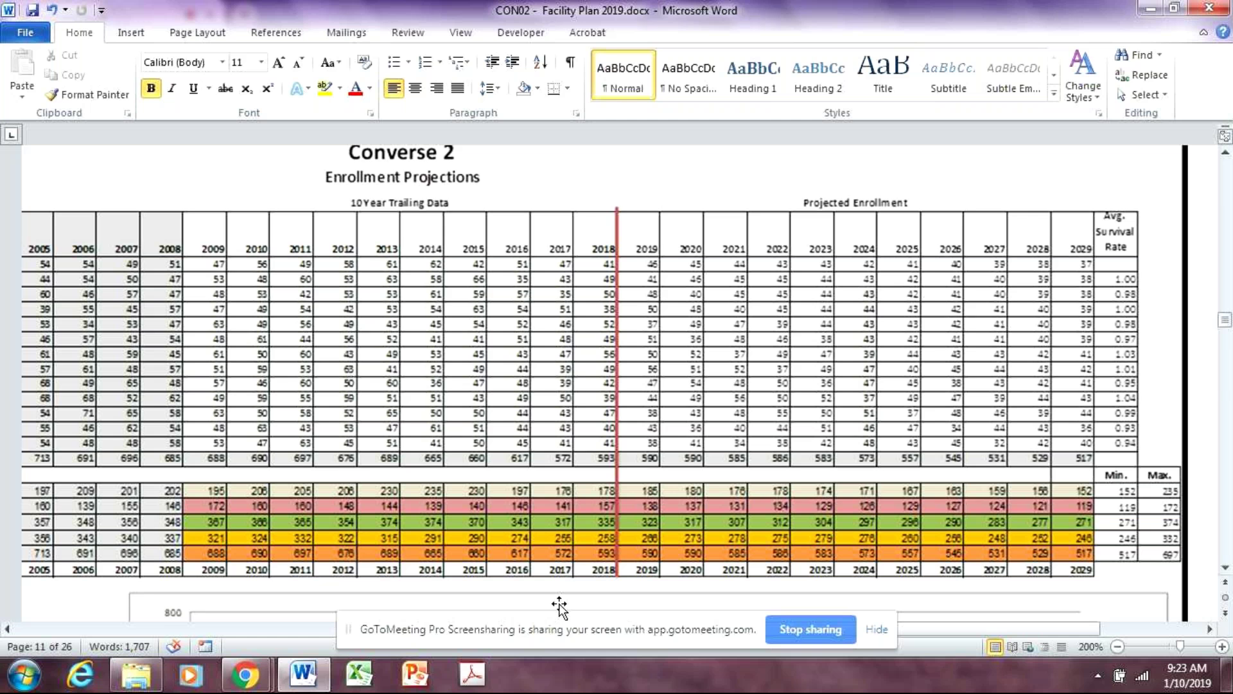
# Zoom the page back out to 120%
pyautogui.click(1119, 646)
pyautogui.click(1118, 647)
pyautogui.click(1119, 647)
pyautogui.click(1119, 647)
pyautogui.click(1119, 646)
pyautogui.click(1119, 647)
pyautogui.click(1118, 647)
pyautogui.click(1118, 647)
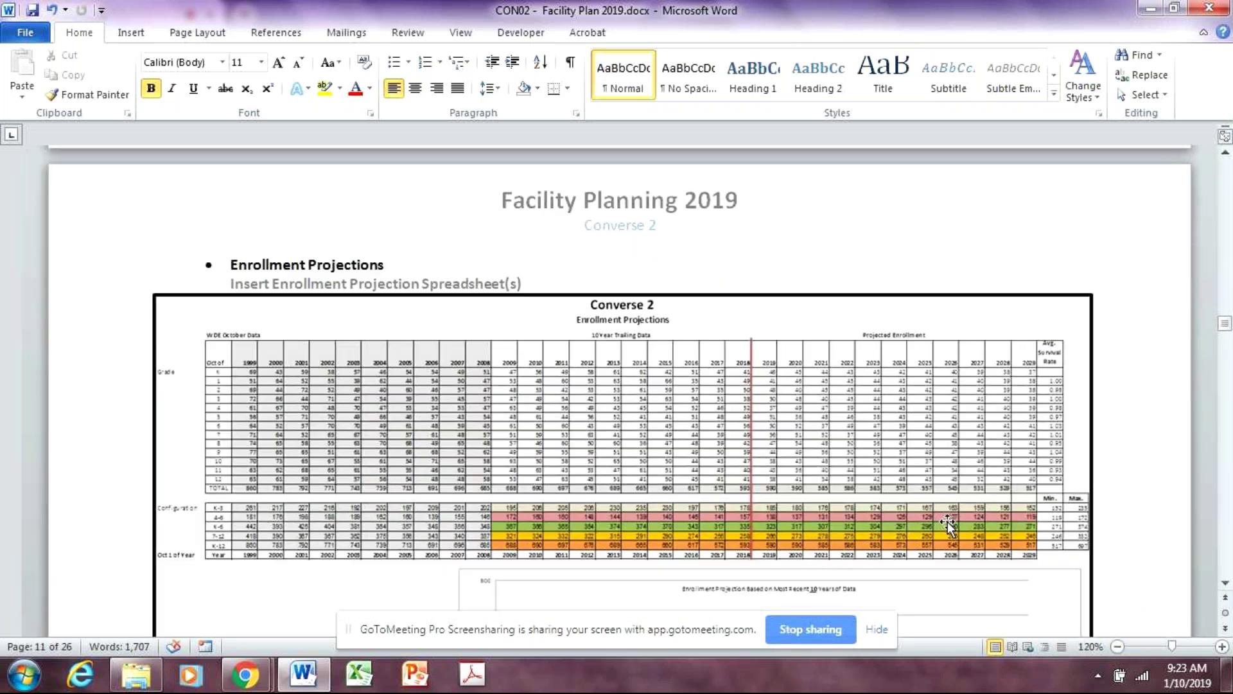
# Scroll to page 11's Enrollment Projection chart based on the last 10 years of data
pyautogui.scroll(-5, 947, 521)
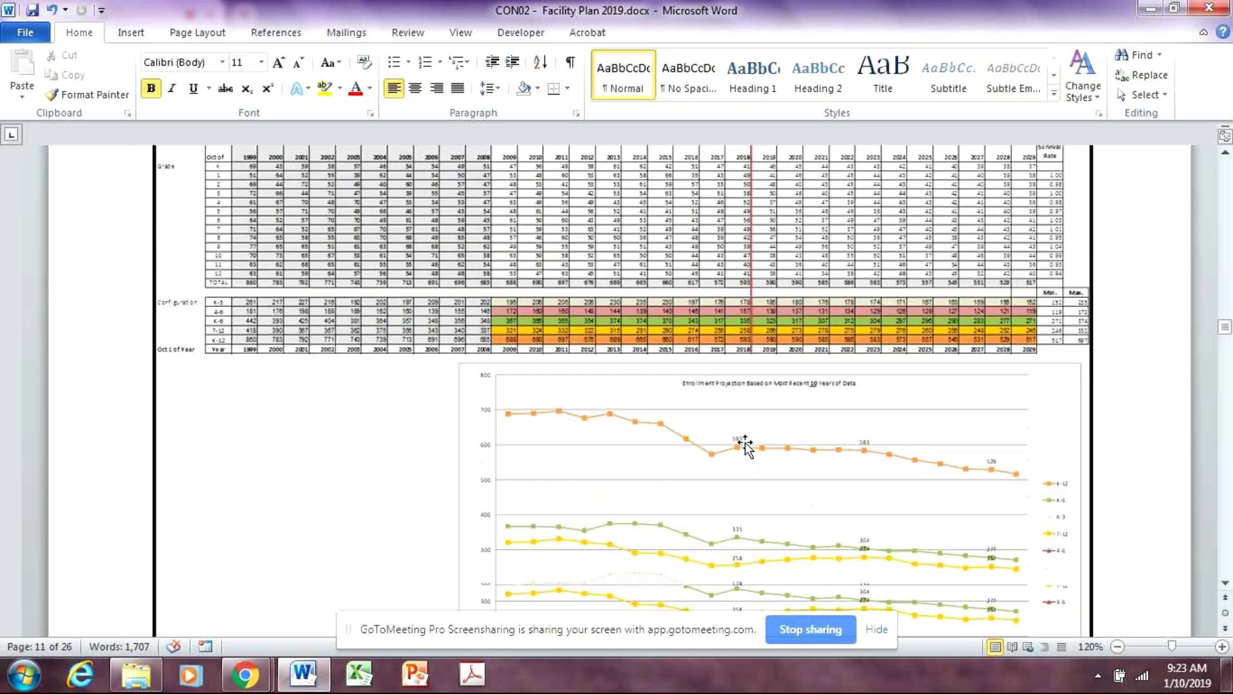
pyautogui.scroll(-15, 745, 445)
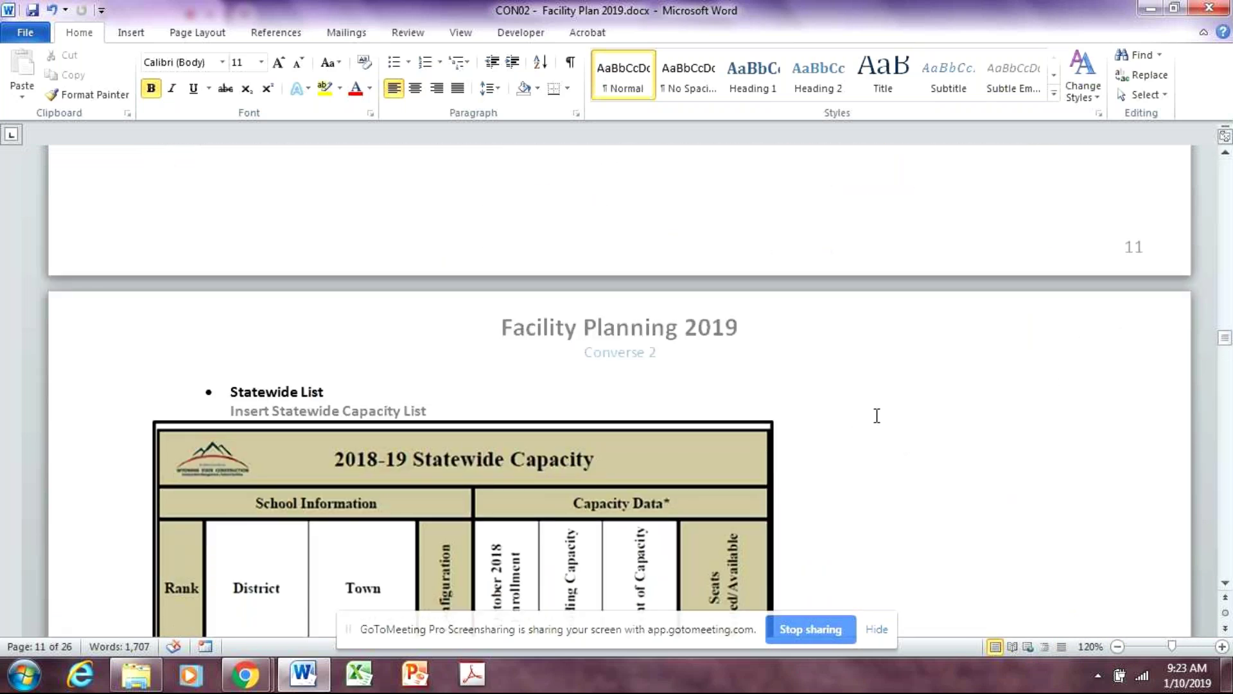
pyautogui.scroll(9, 886, 420)
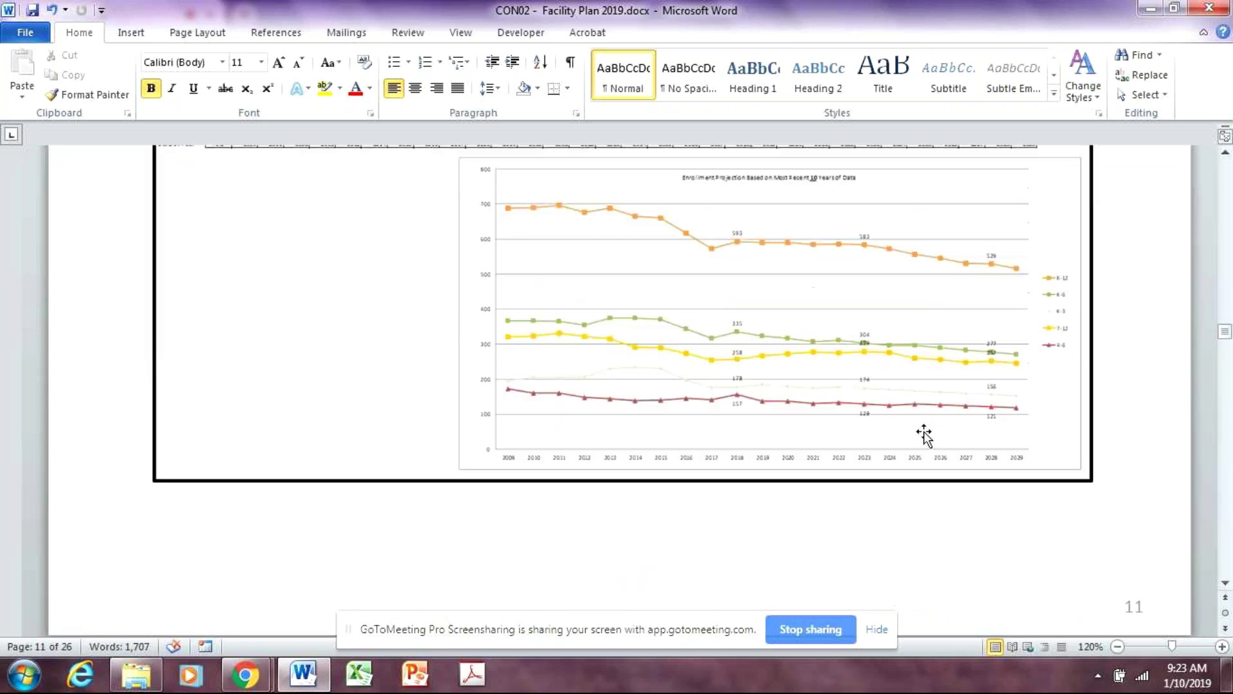
pyautogui.scroll(1, 924, 435)
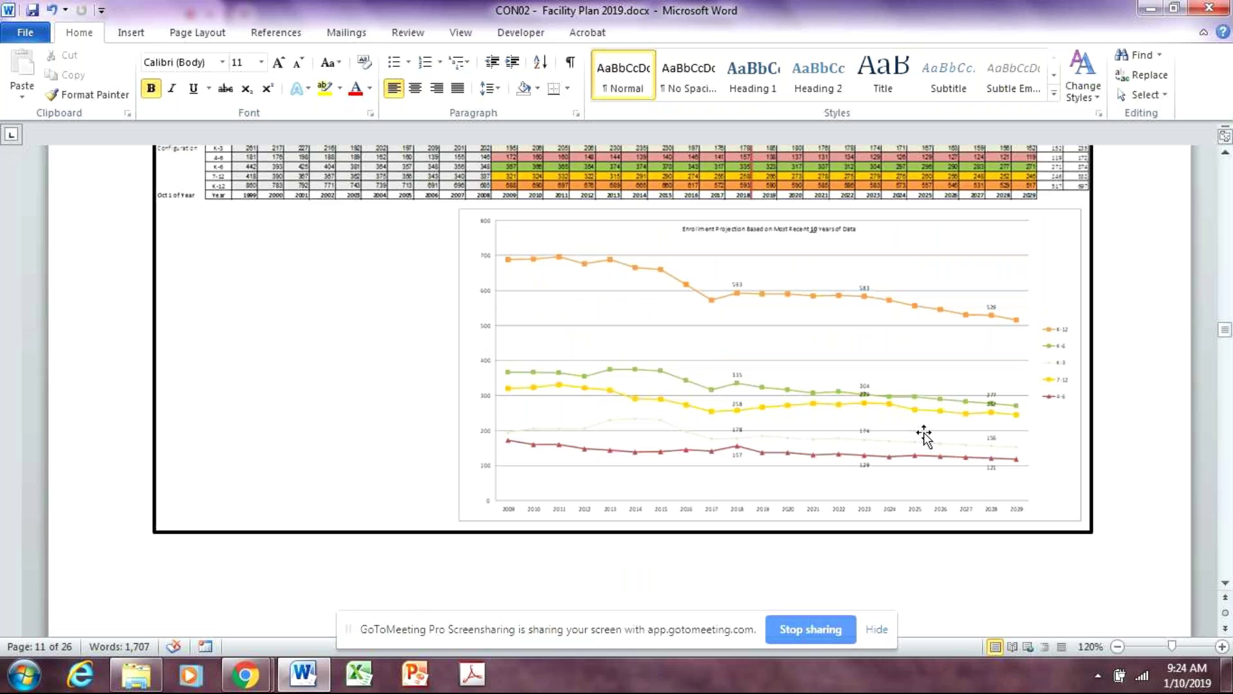
pyautogui.scroll(1, 915, 543)
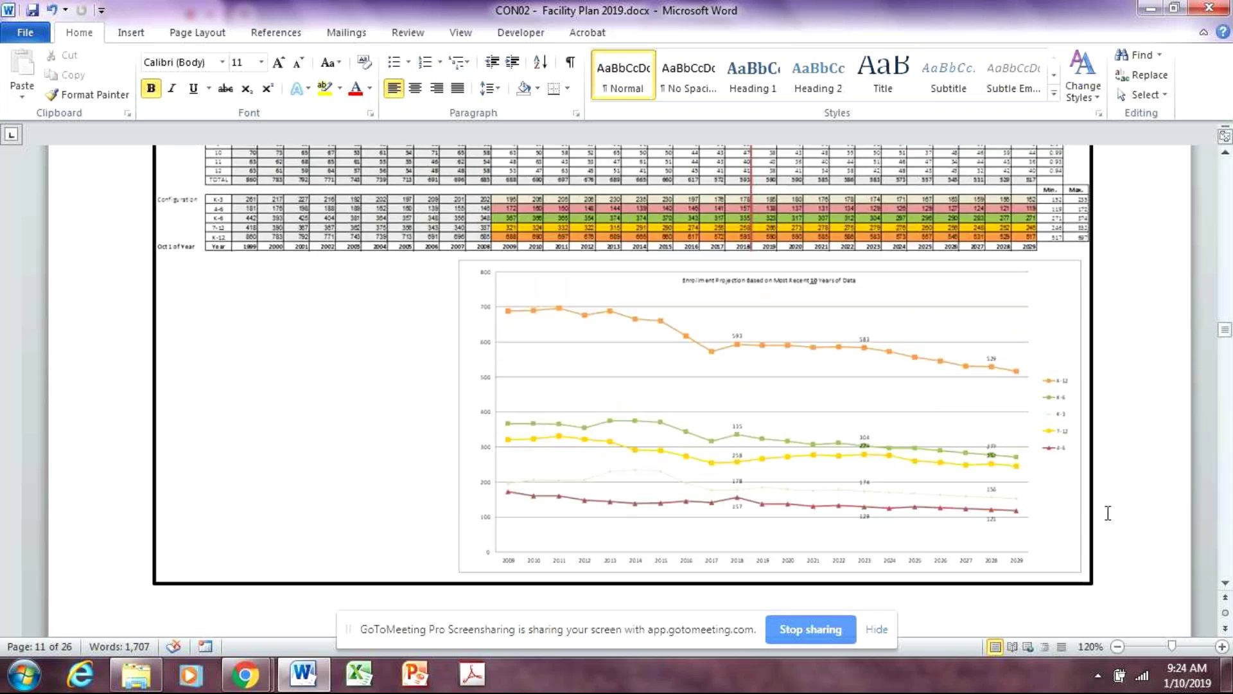
# Add 'The district did start a preschool.' on a new line in the Charter School SFD Notes box
pyautogui.scroll(-20, 1109, 510)
pyautogui.scroll(-14, 1113, 525)
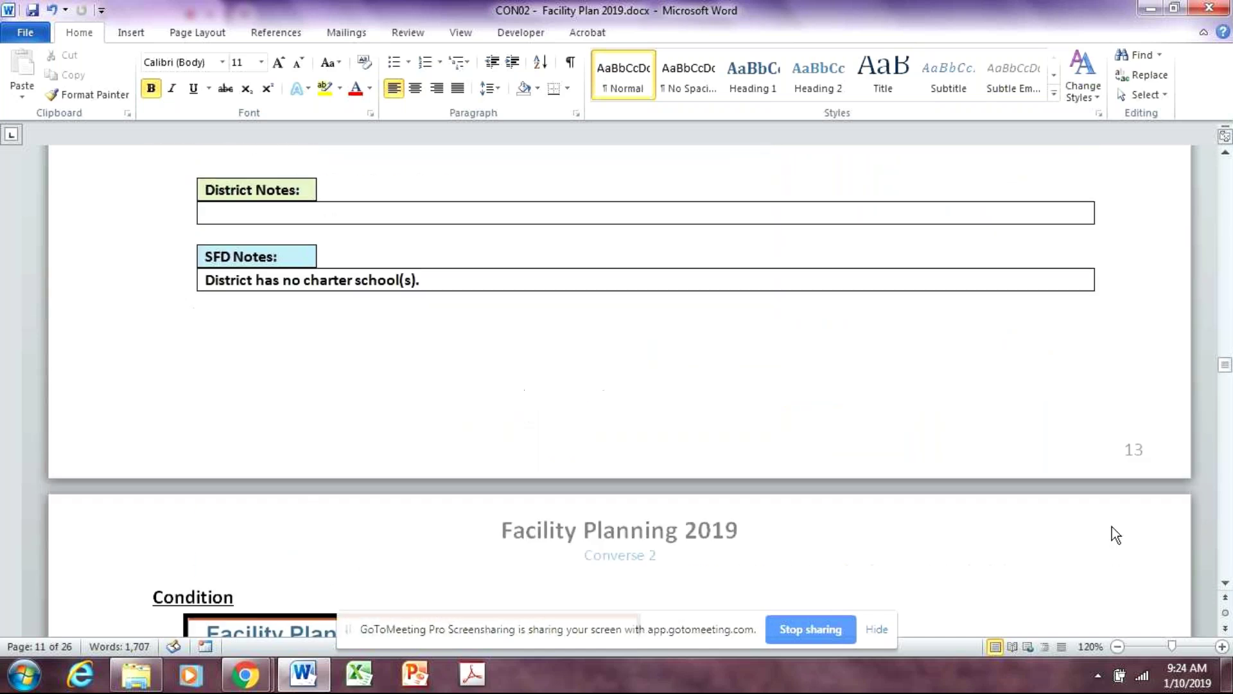
pyautogui.scroll(6, 1095, 536)
pyautogui.scroll(1, 1027, 565)
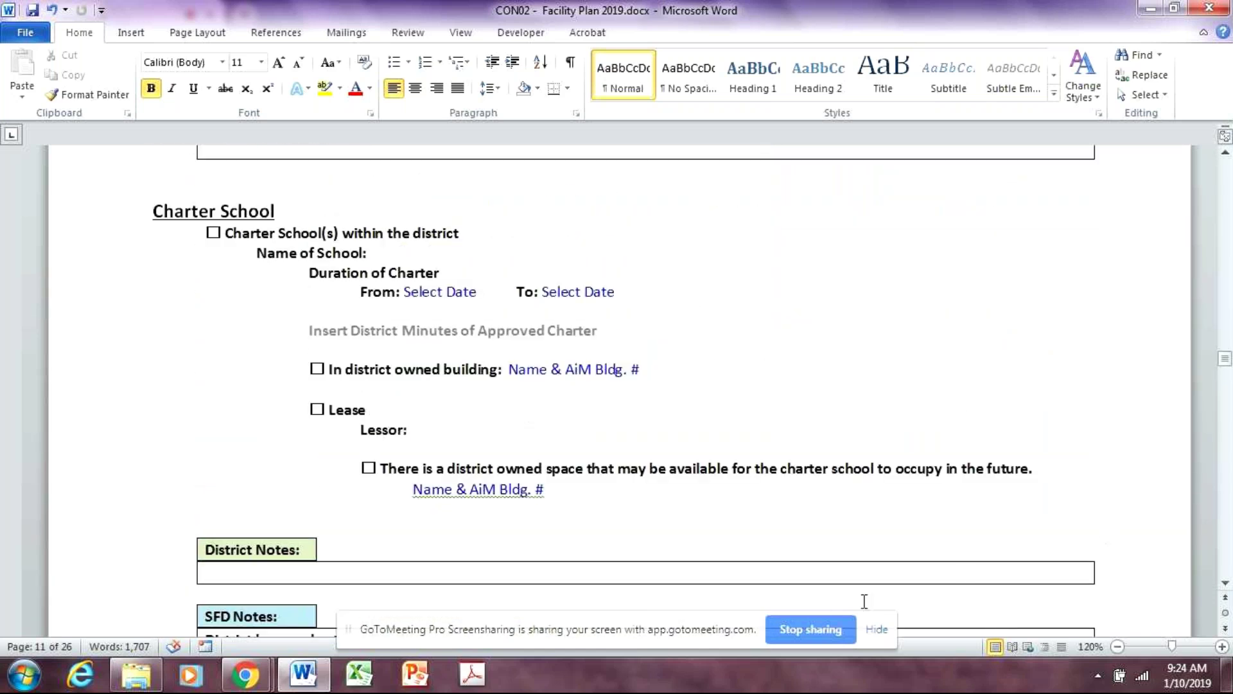
pyautogui.scroll(-4, 770, 559)
pyautogui.click(480, 433)
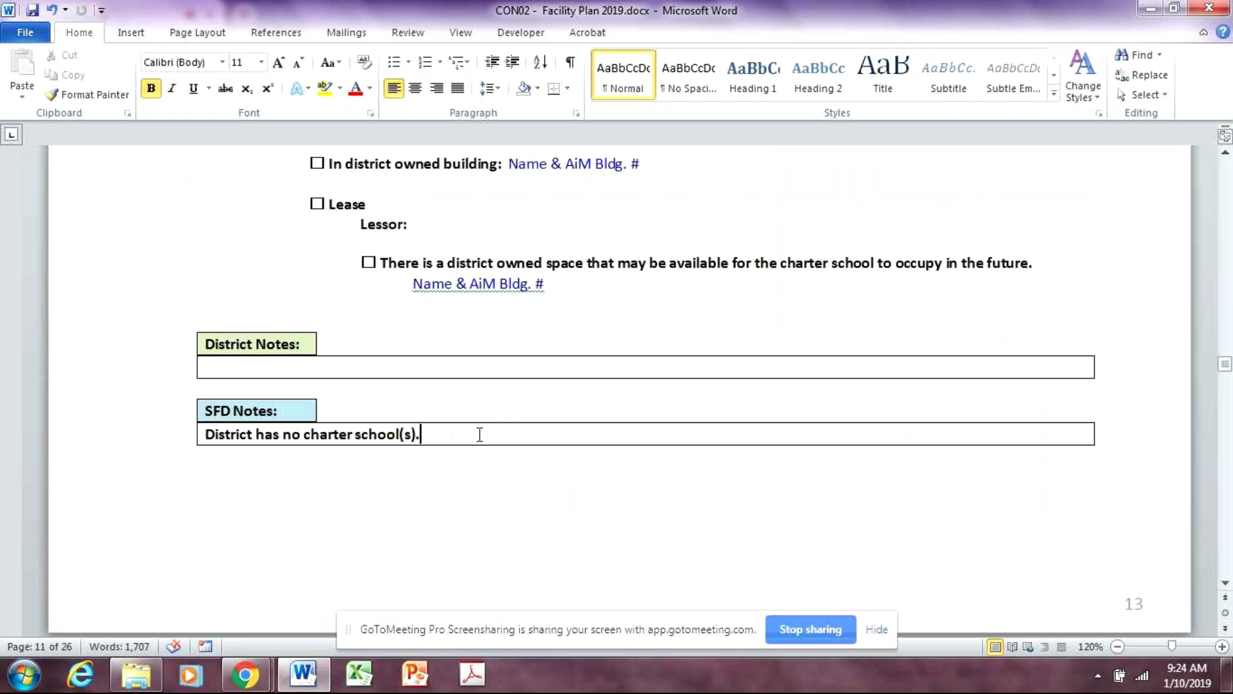
pyautogui.press('Return')
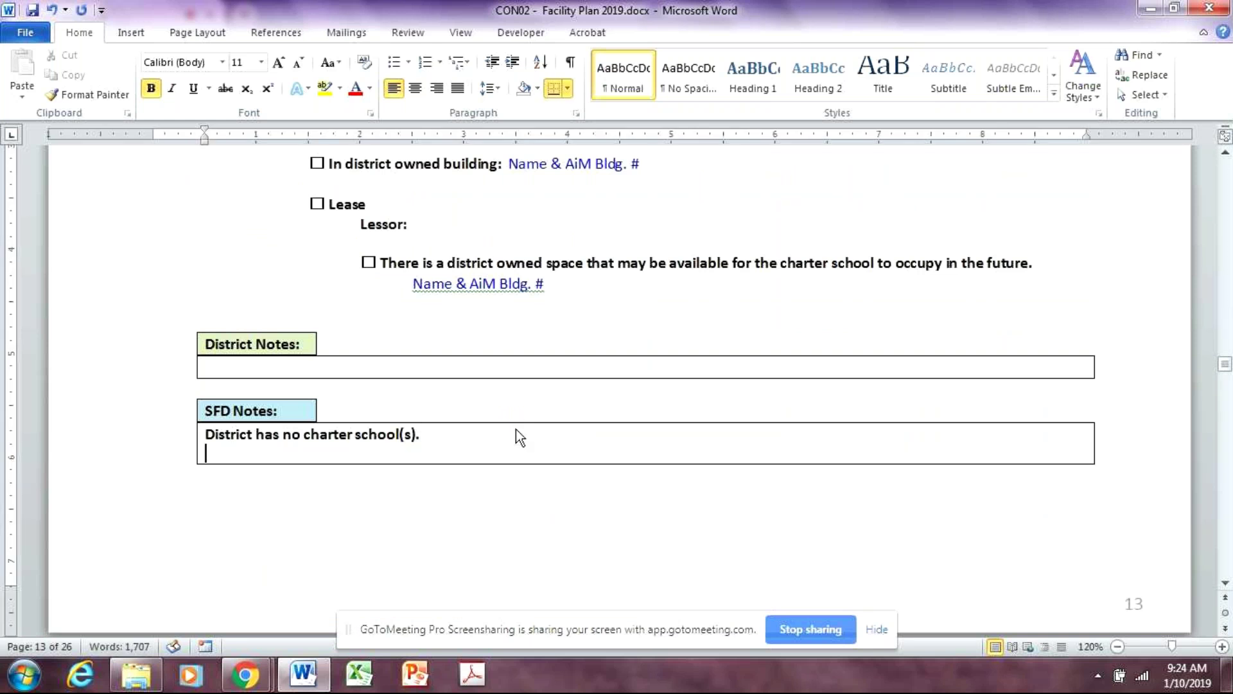
pyautogui.write('The di')
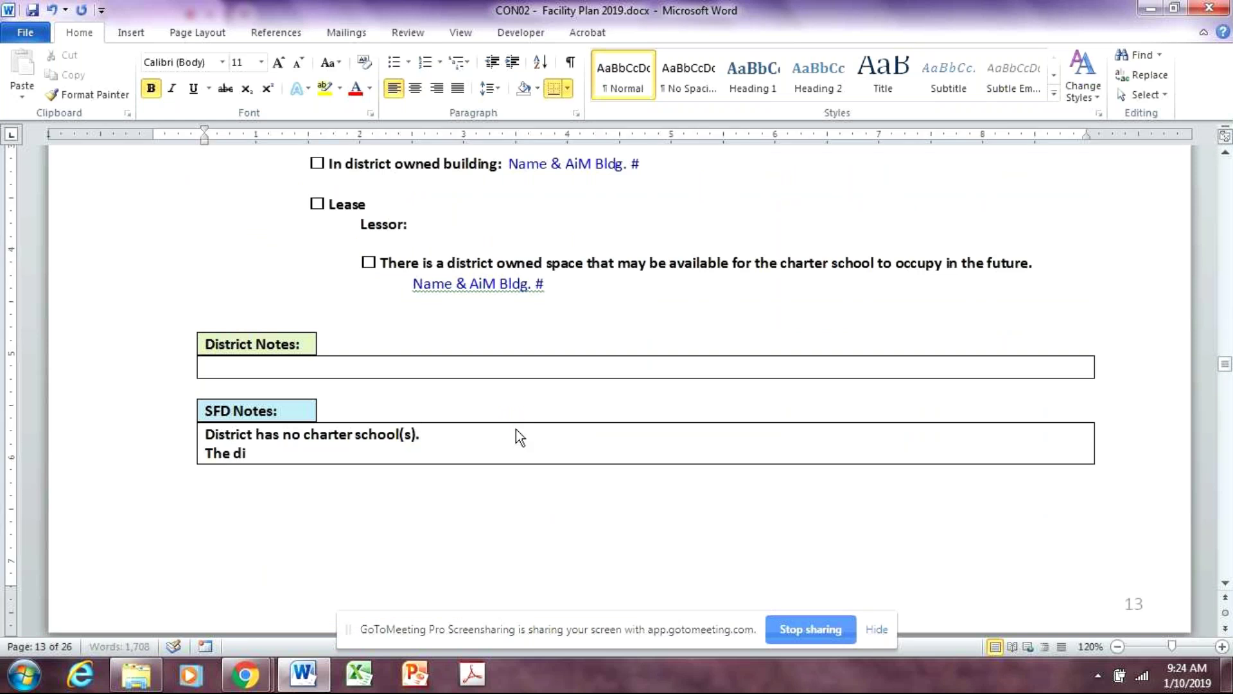
pyautogui.write('strict did')
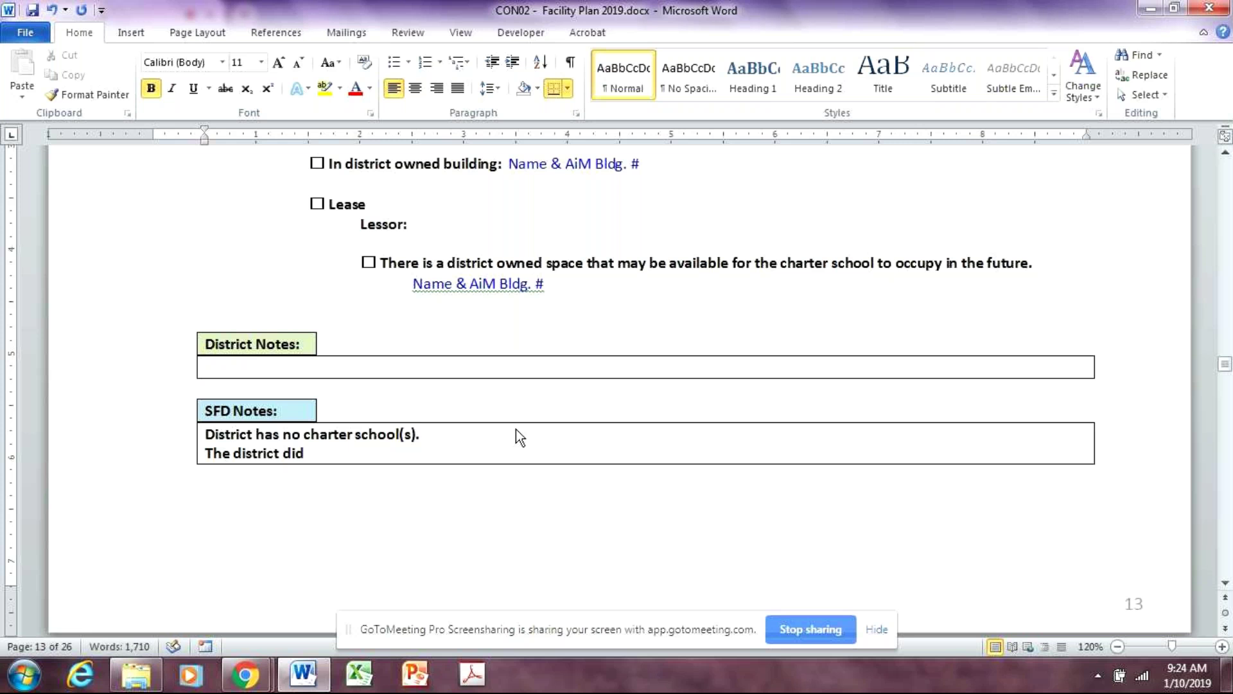
pyautogui.write(' start a pre')
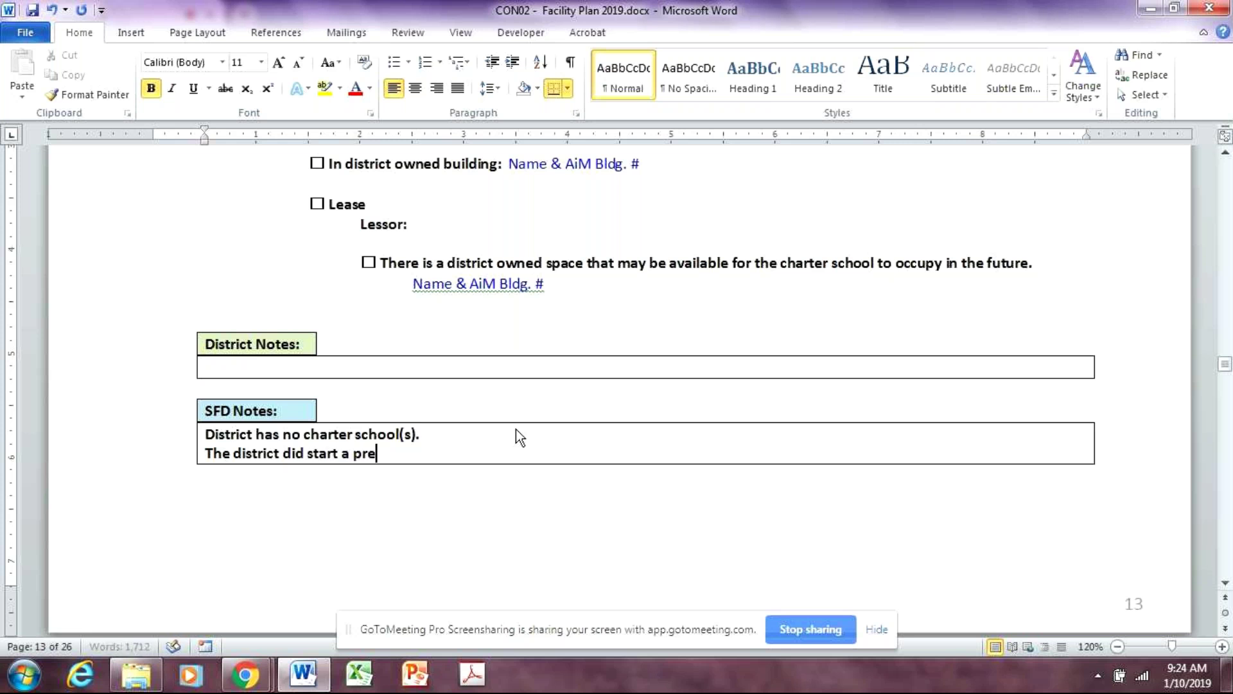
pyautogui.write('school.')
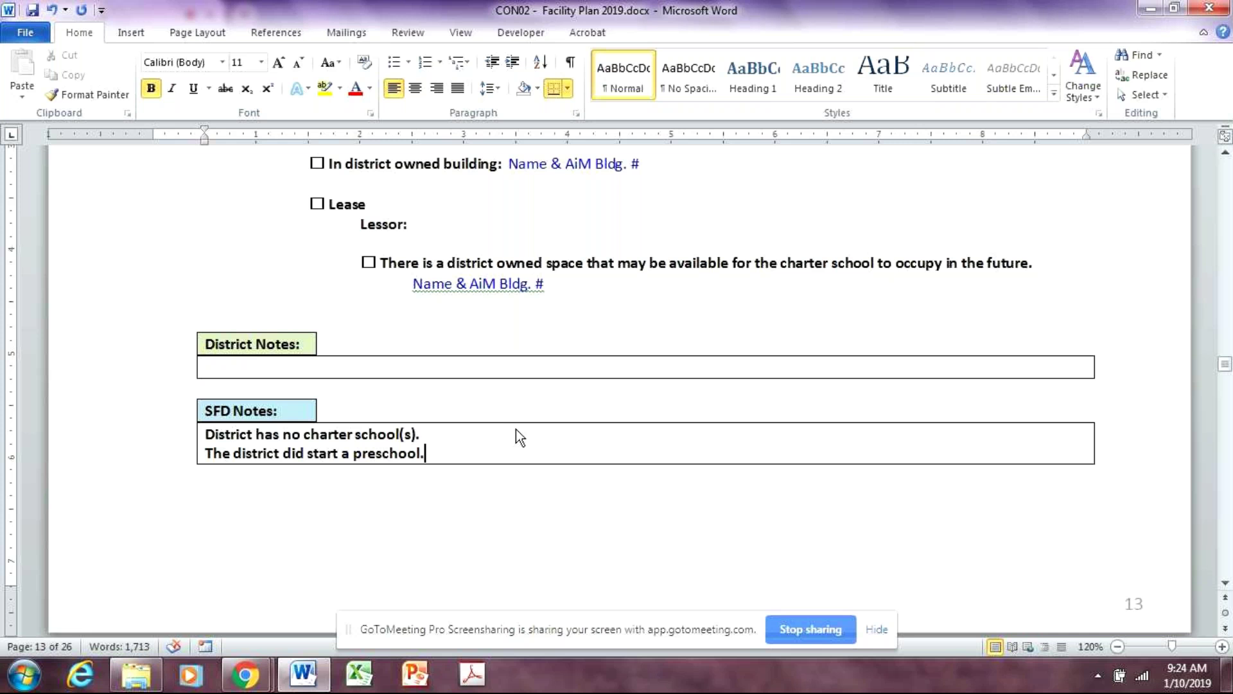
# Cut the preschool sentence and paste it into the empty SFD Notes box above Charter School
pyautogui.moveTo(432, 454); pyautogui.dragTo(204, 461)
pyautogui.hotkey('ctrl', 'c')
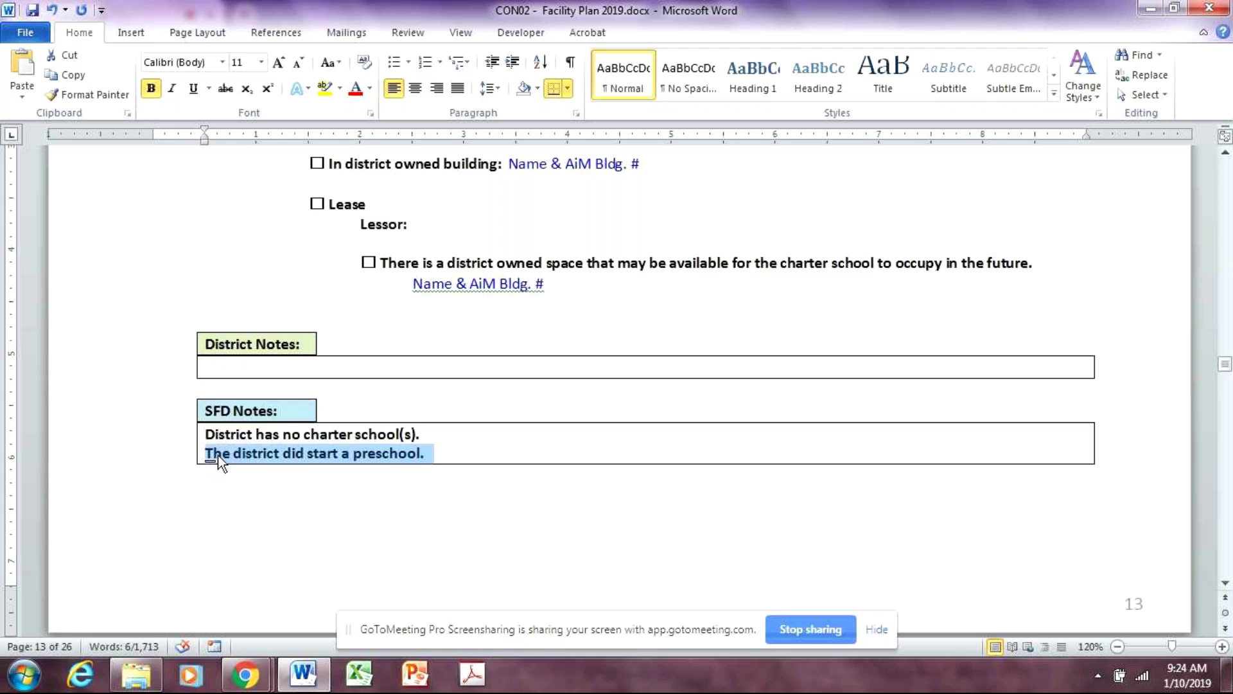
pyautogui.press('BackSpace')
pyautogui.scroll(12, 437, 507)
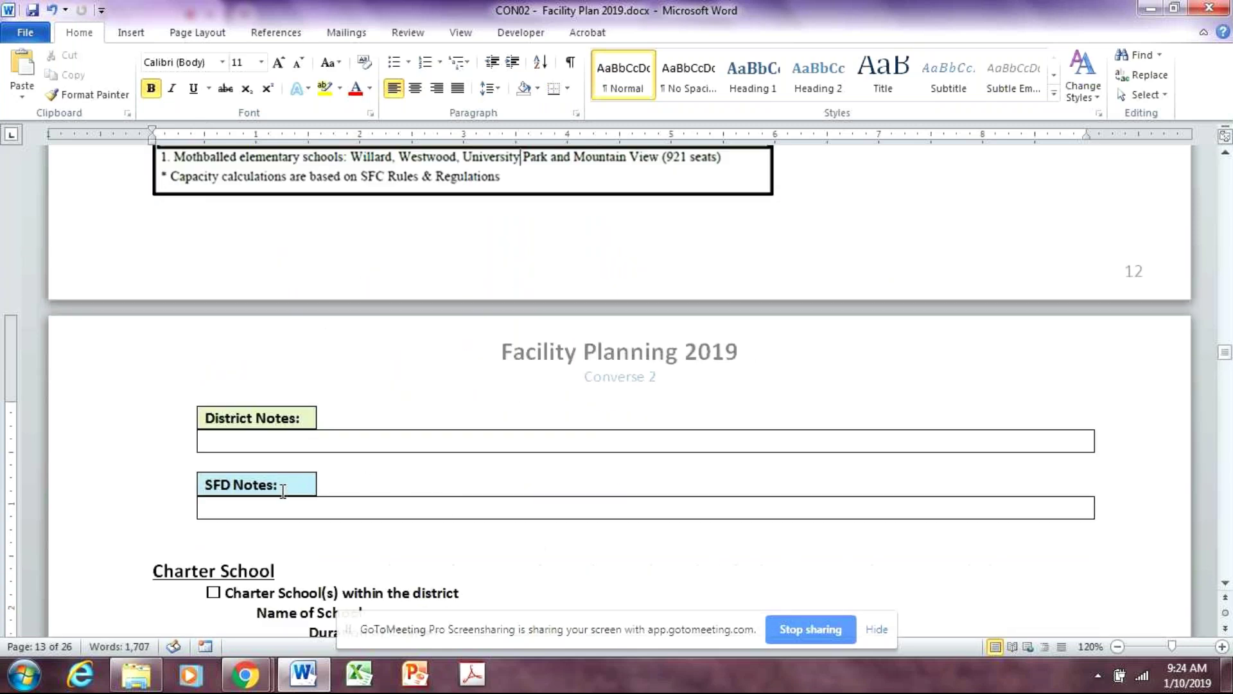
pyautogui.click(326, 508)
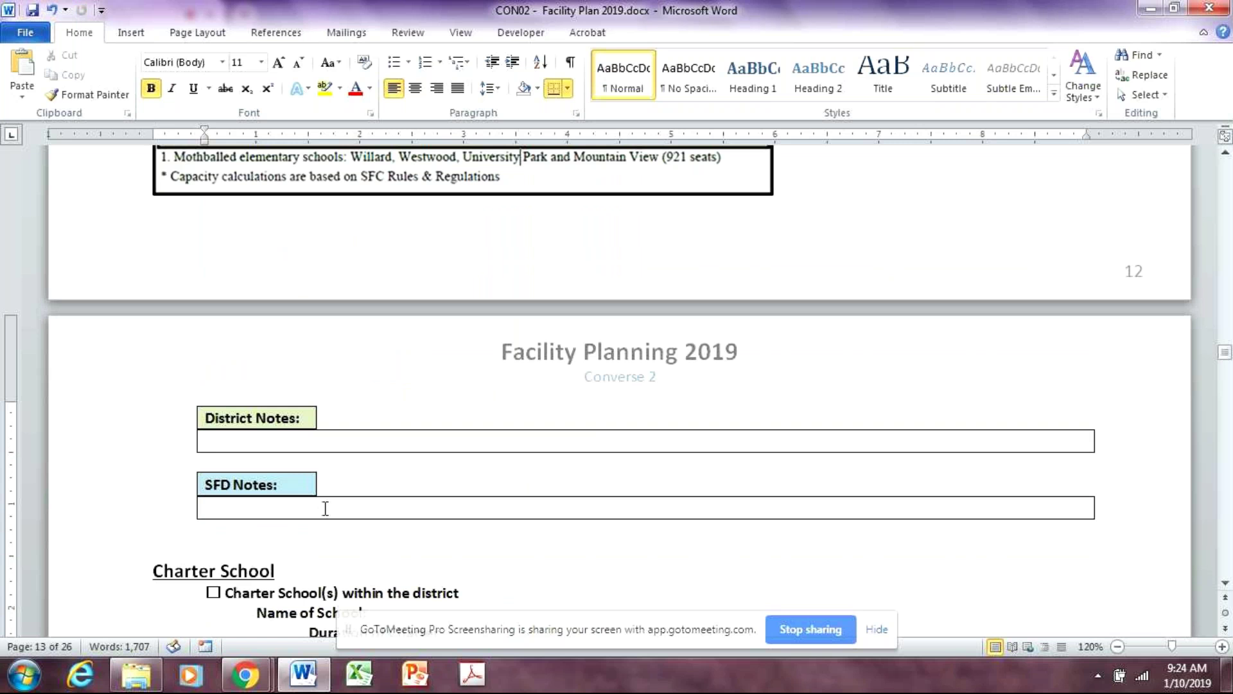
pyautogui.hotkey('ctrl', 'v')
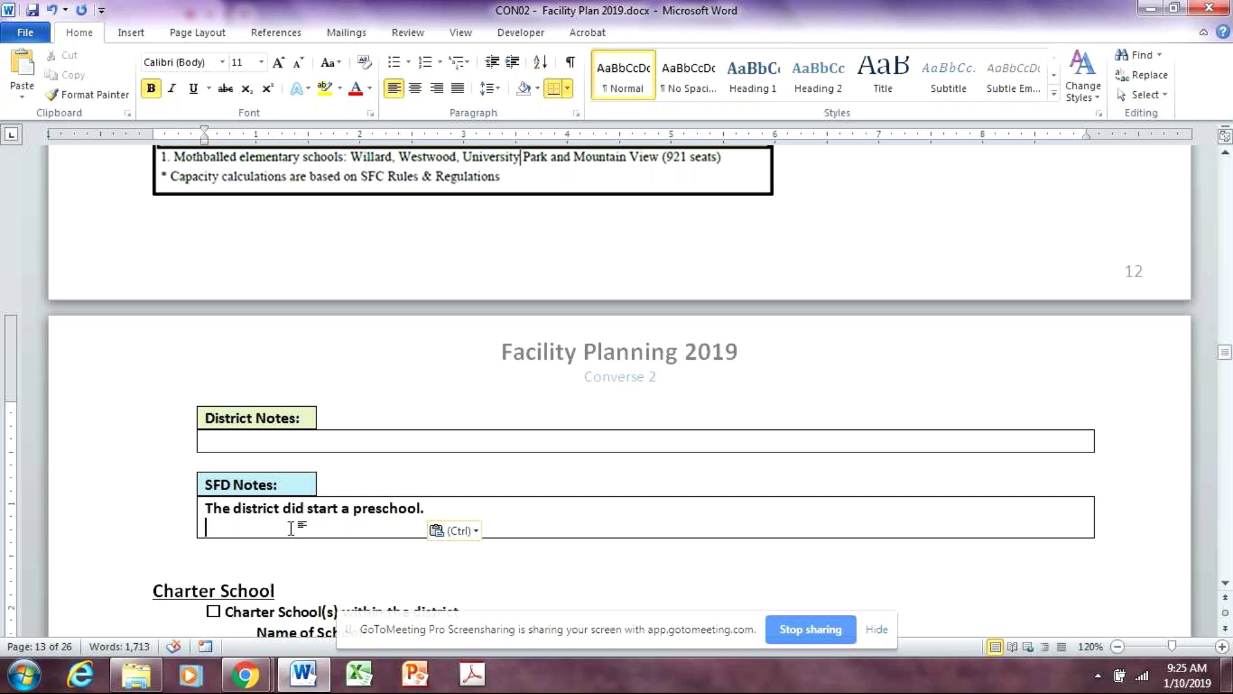
# Type 'Oil and gas is being developed north of Glenrock and seems to be impacting enrollment'
pyautogui.write('Oil')
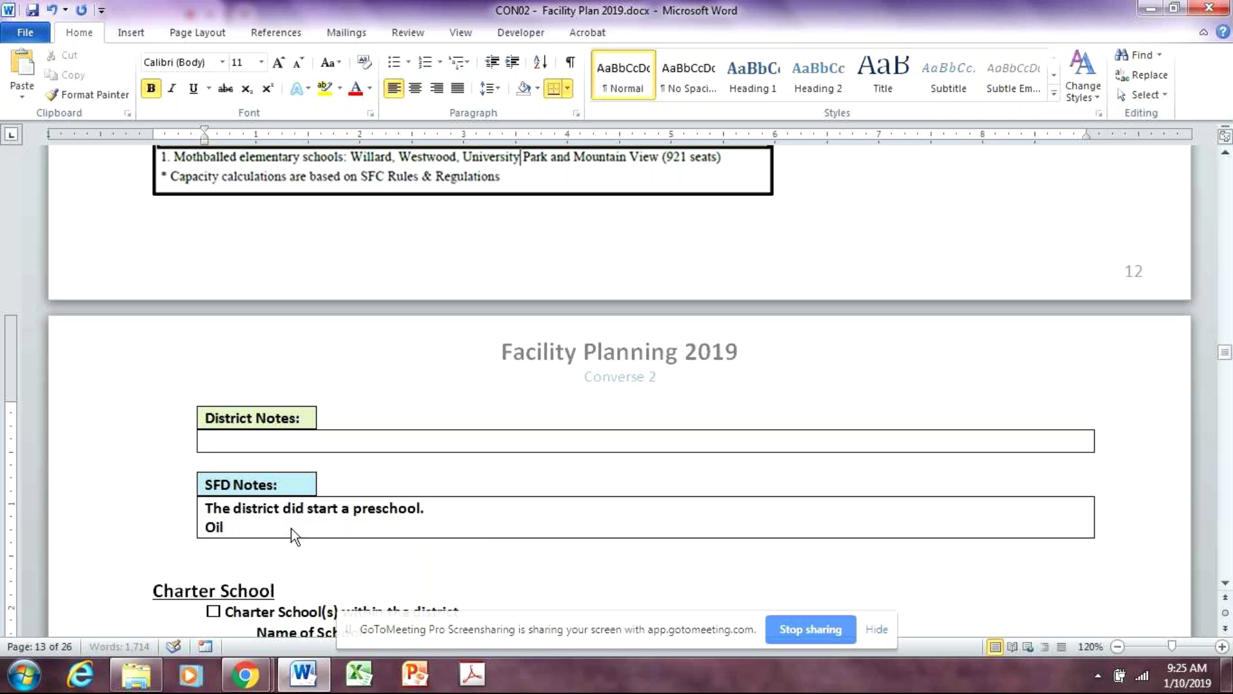
pyautogui.write(' and gas is being')
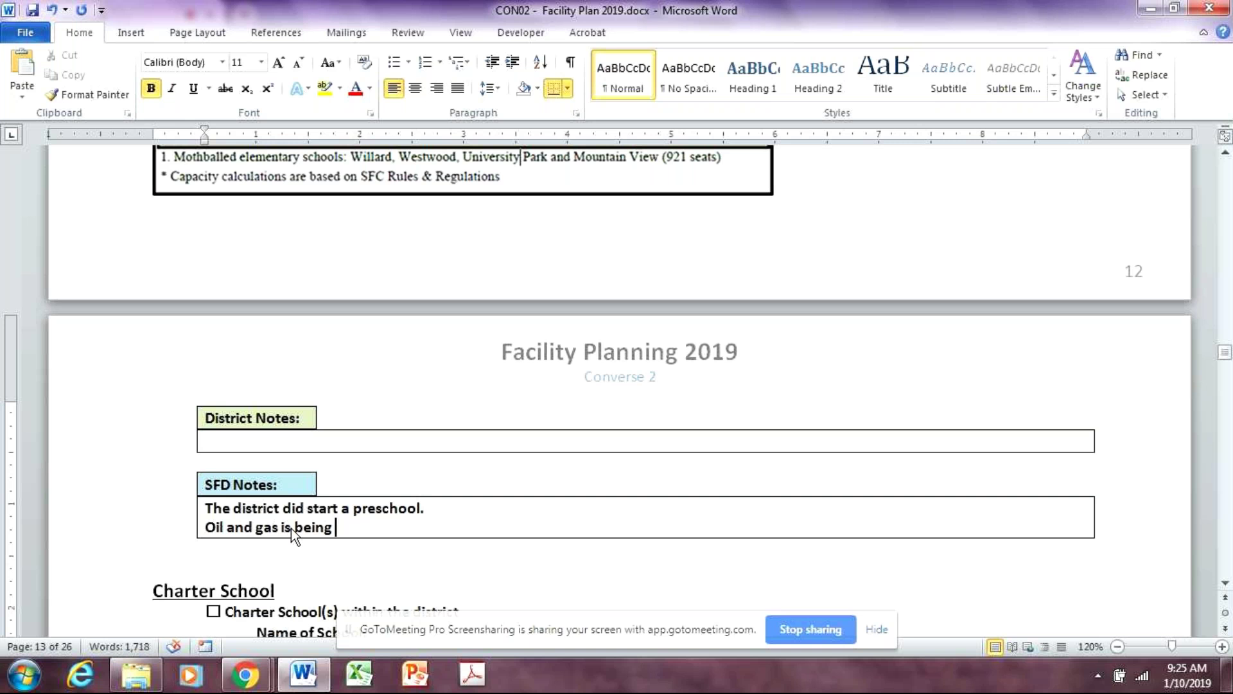
pyautogui.write(' develope')
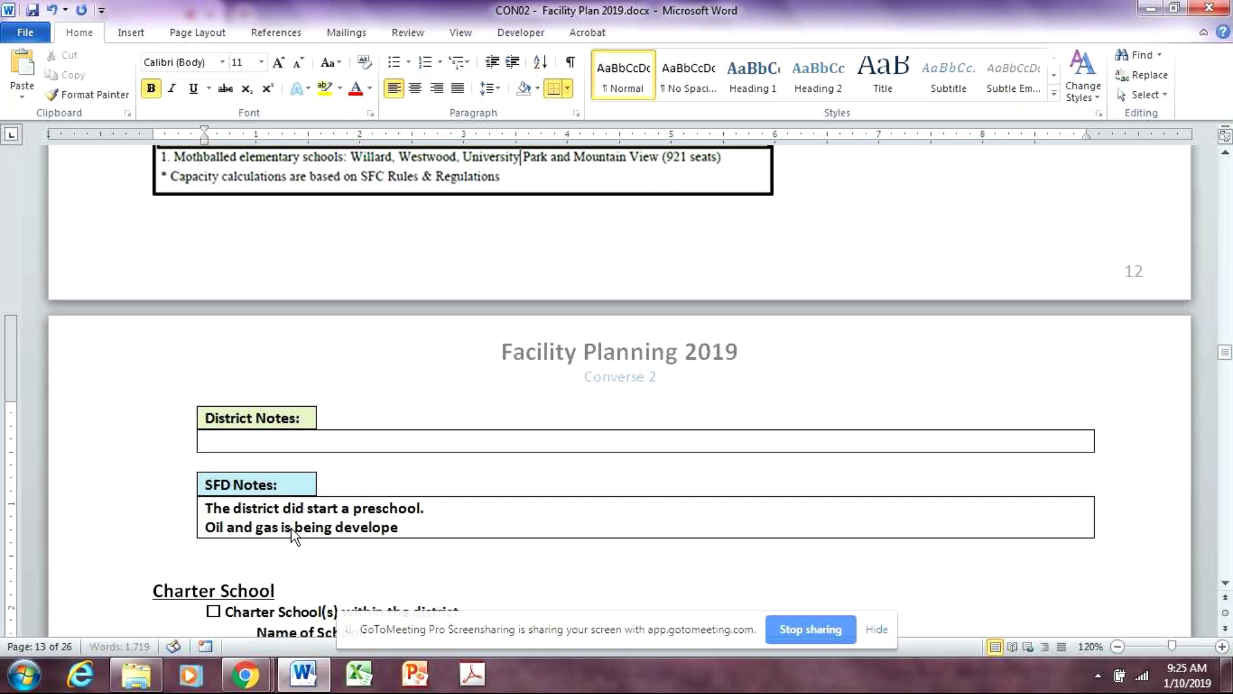
pyautogui.write('d north of')
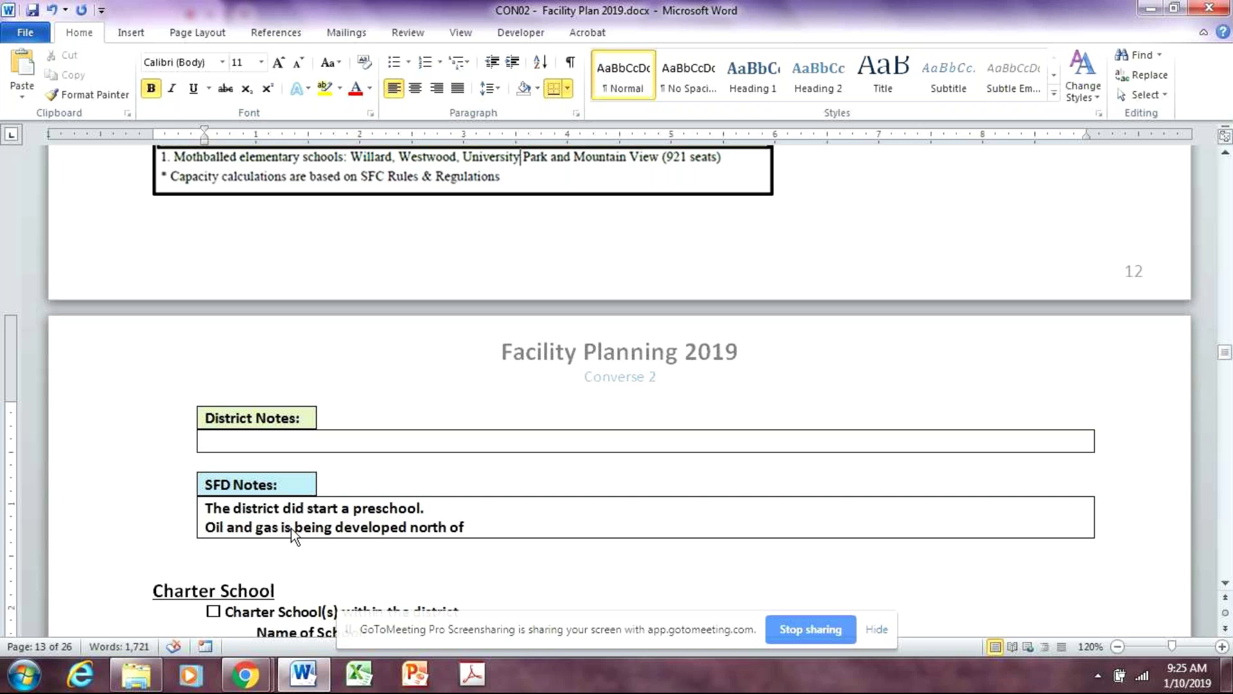
pyautogui.write(' Glenrock and')
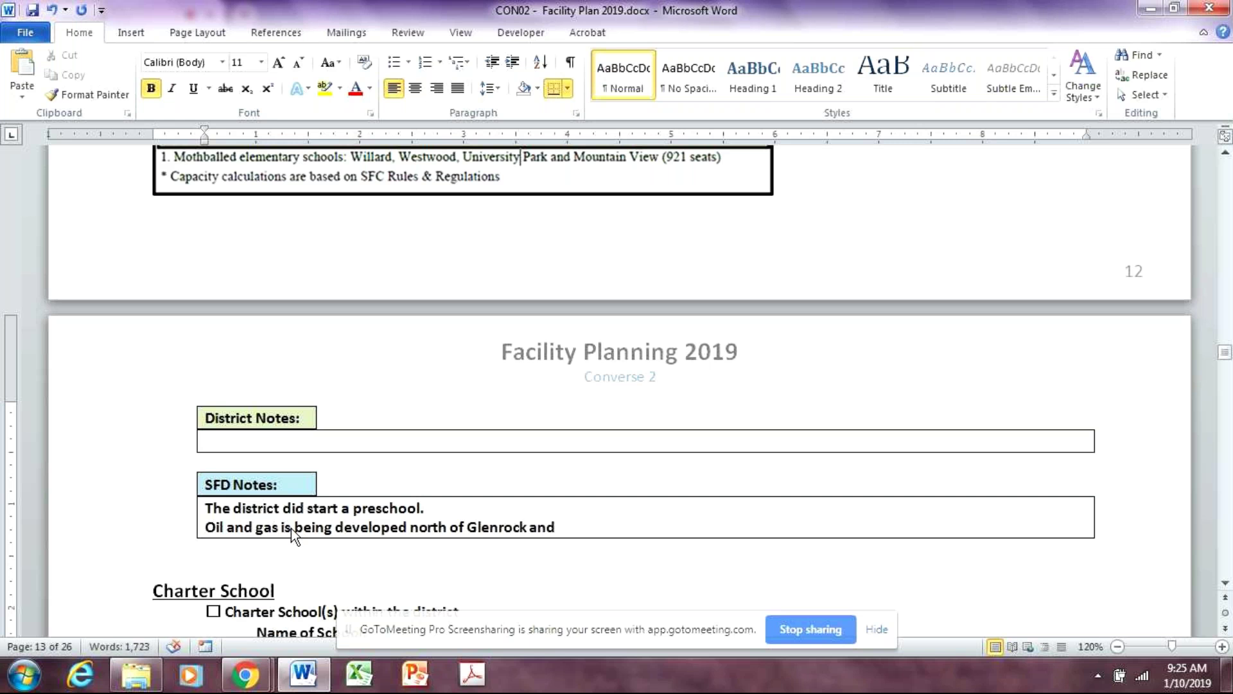
pyautogui.write(' seems')
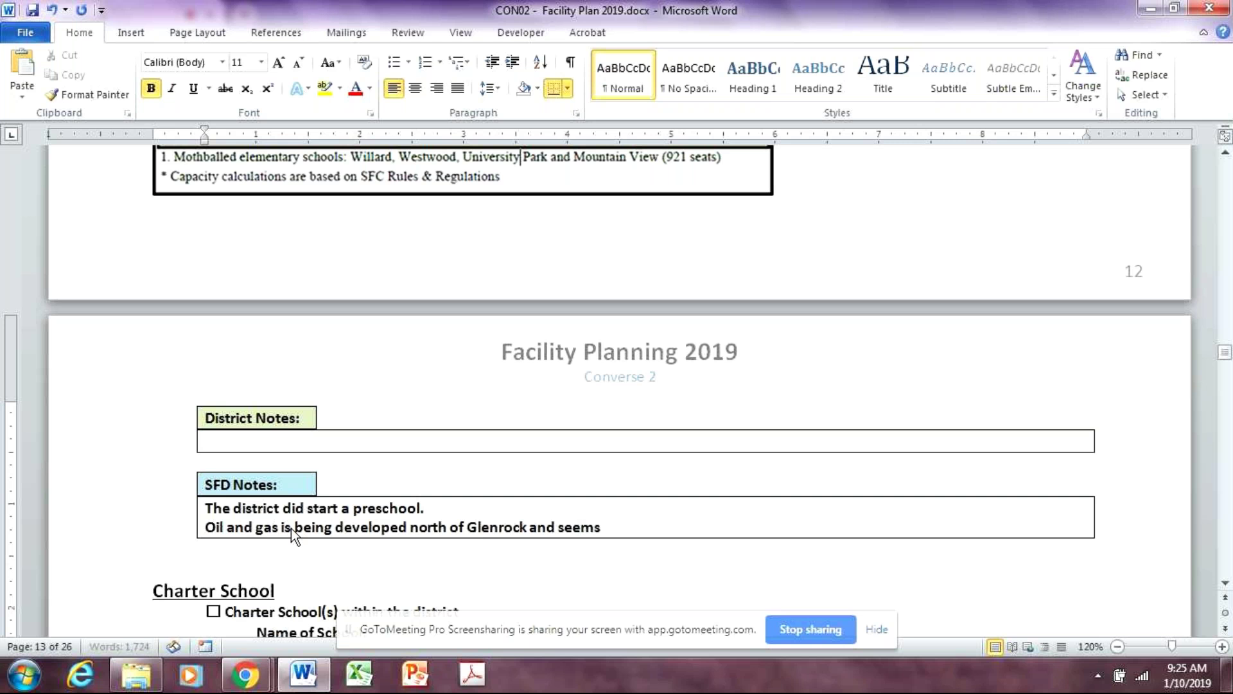
pyautogui.write(' to be impacting')
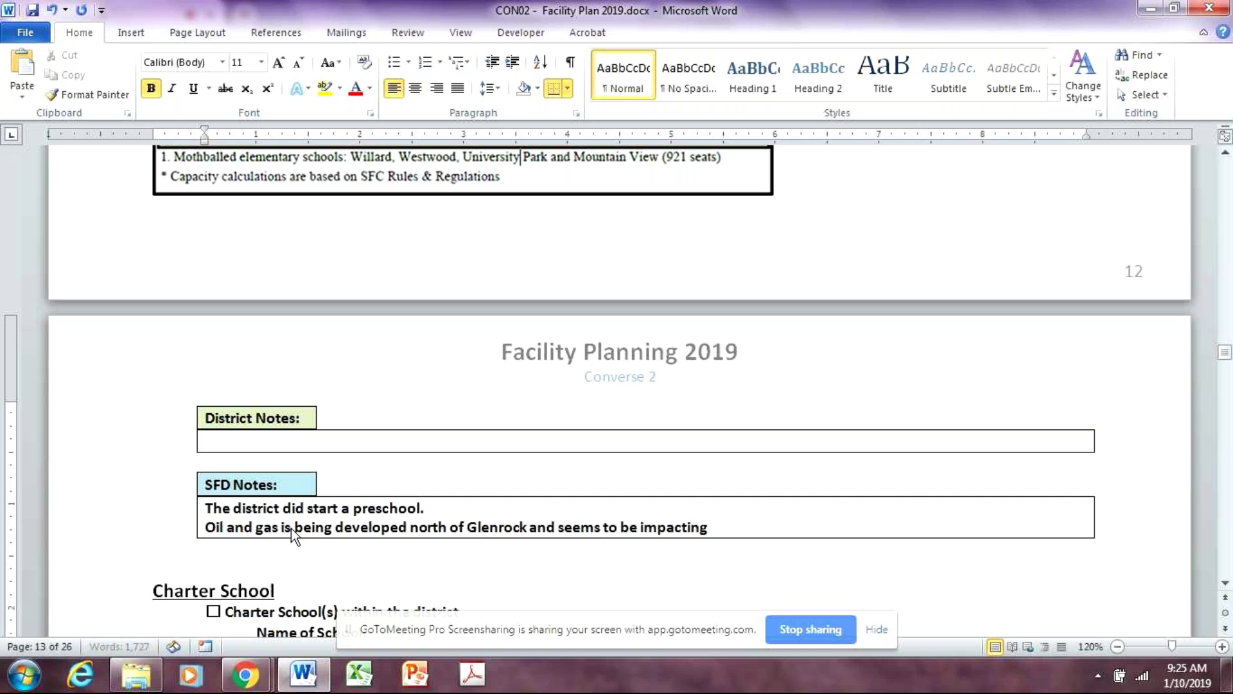
pyautogui.write(' enrollment.')
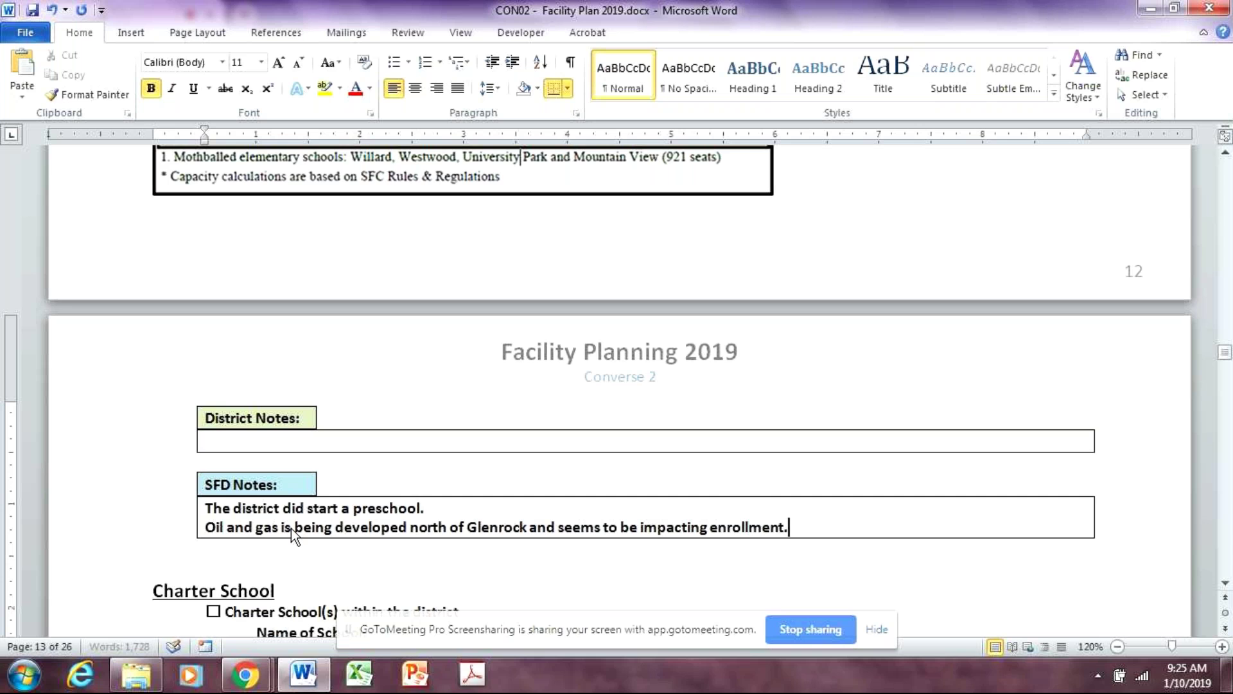
# Scroll from the page 11 enrollment chart to page 12's 2018-19 Statewide Capacity table
pyautogui.scroll(3, 242, 545)
pyautogui.scroll(-3, 248, 546)
pyautogui.scroll(10, 837, 572)
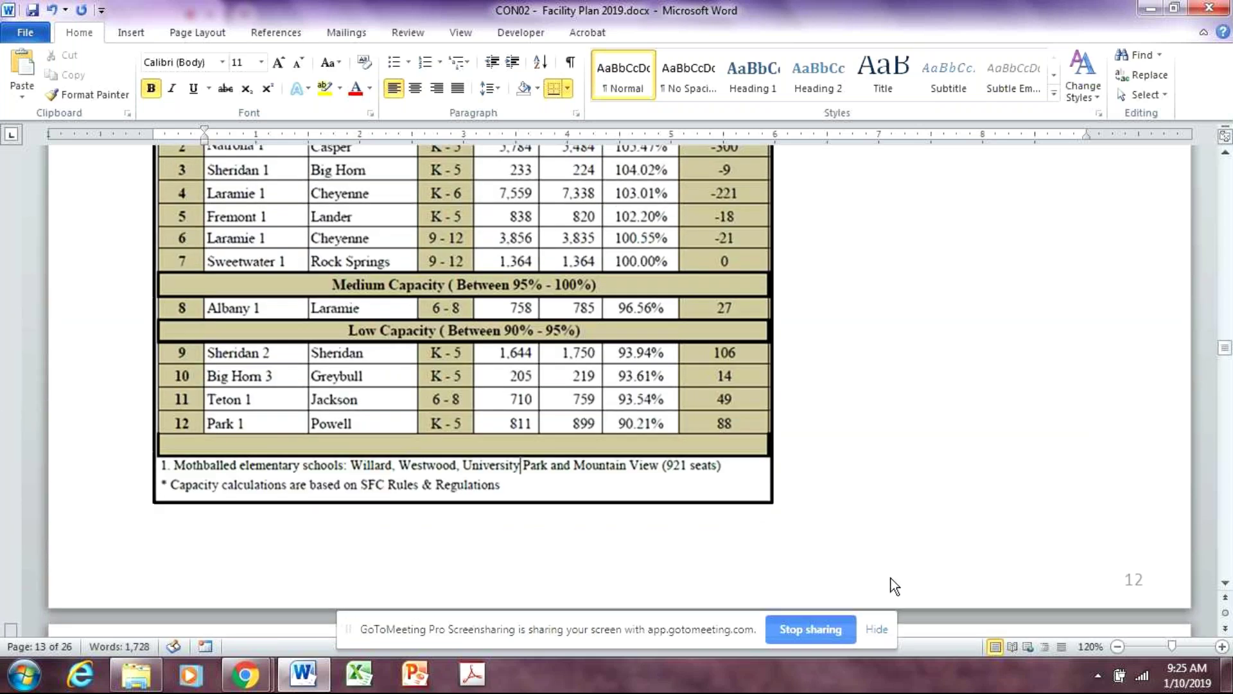
pyautogui.scroll(15, 920, 586)
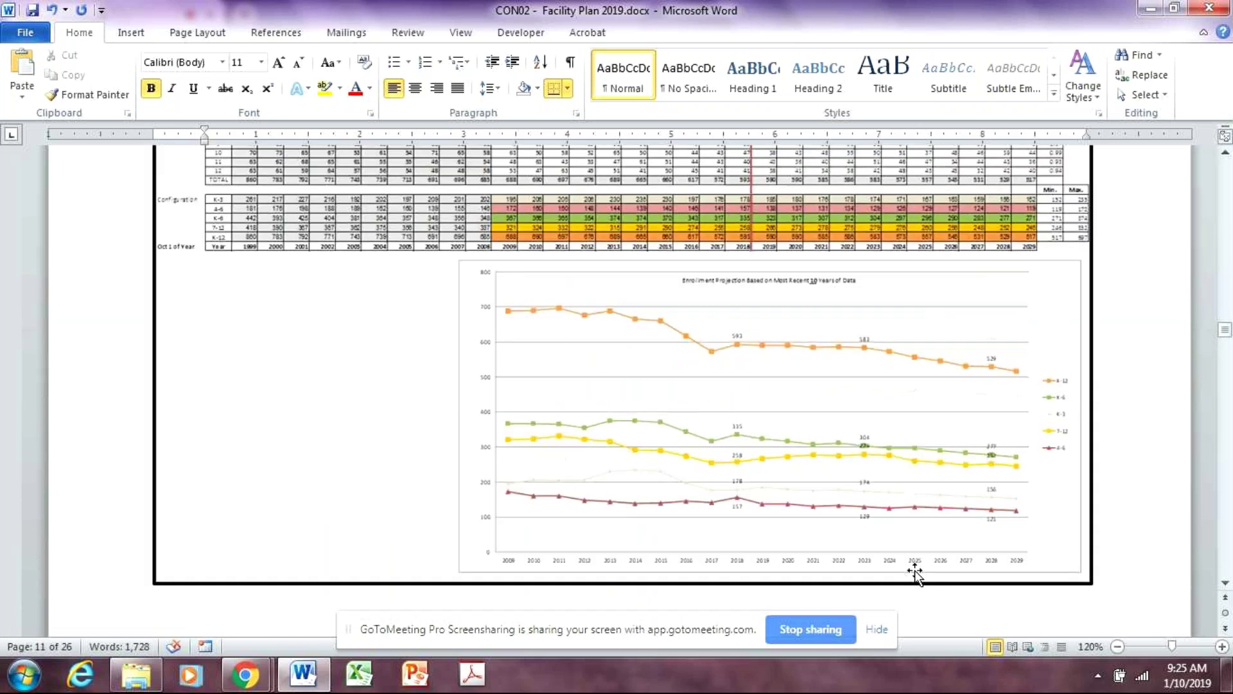
pyautogui.click(1139, 556)
pyautogui.scroll(-10, 1140, 555)
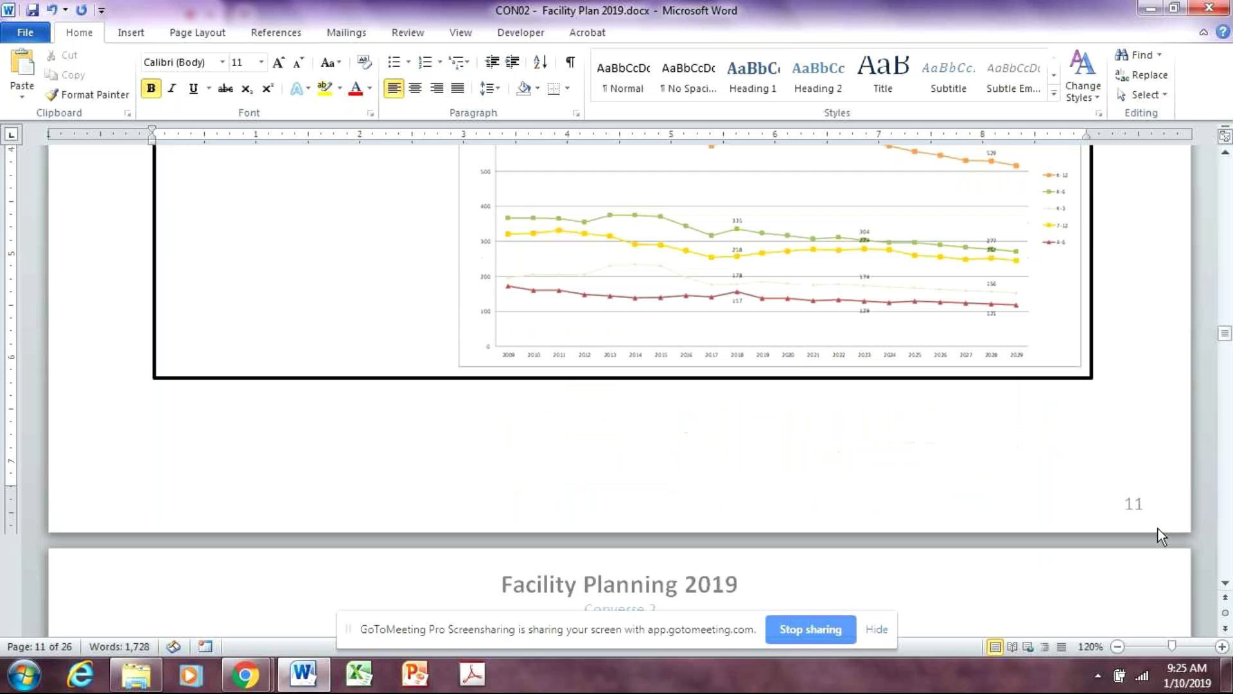
pyautogui.scroll(-5, 1159, 551)
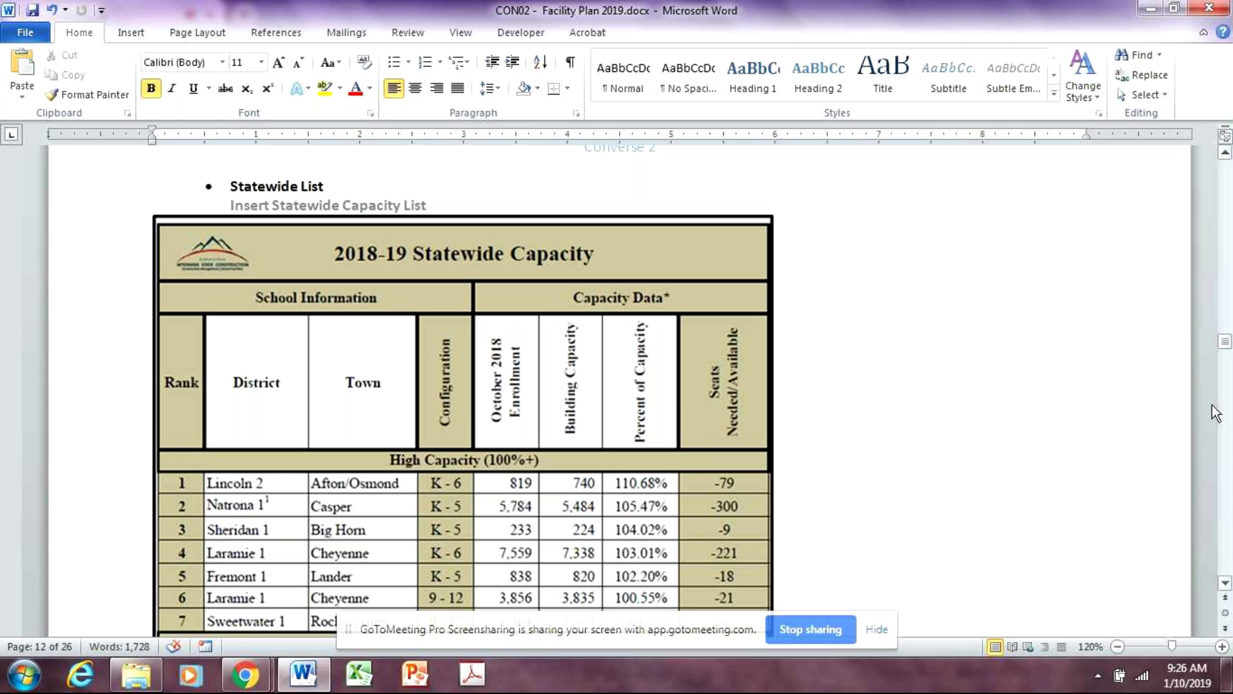
# Scroll the Statewide Capacity table down to row 12, Park 1 at 90.21%, and its footnotes
pyautogui.scroll(-1, 887, 468)
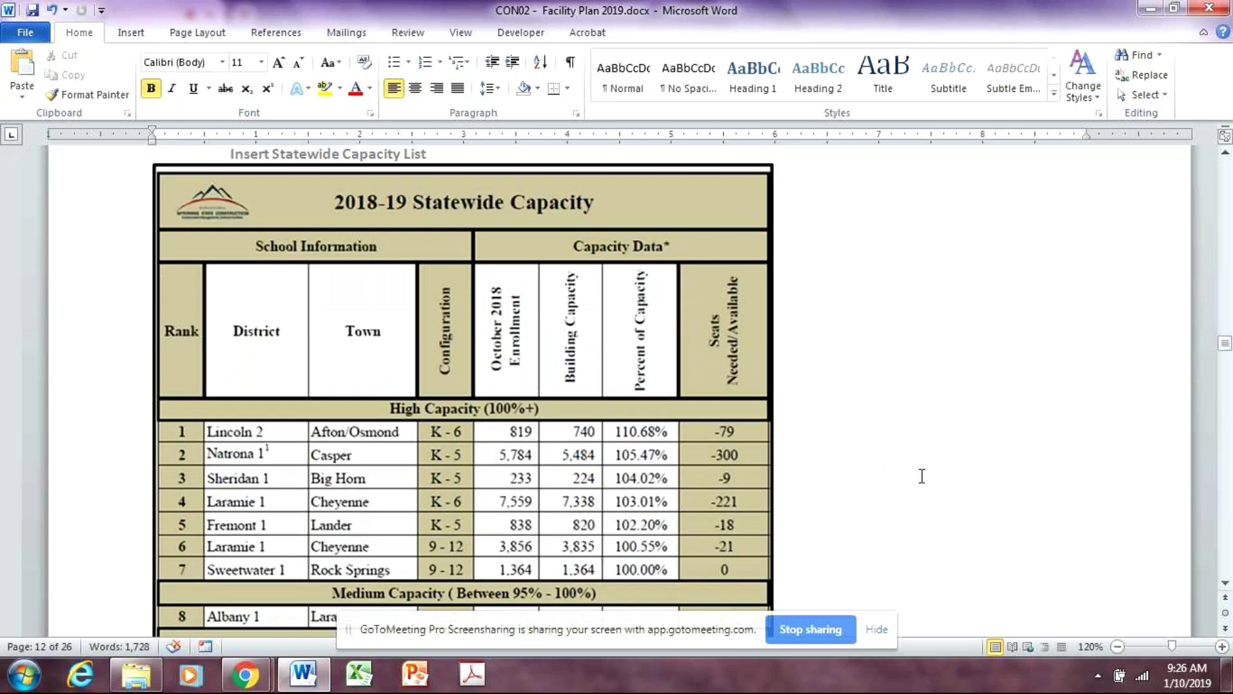
pyautogui.scroll(1, 925, 475)
pyautogui.scroll(-1, 962, 474)
pyautogui.scroll(-2, 1042, 527)
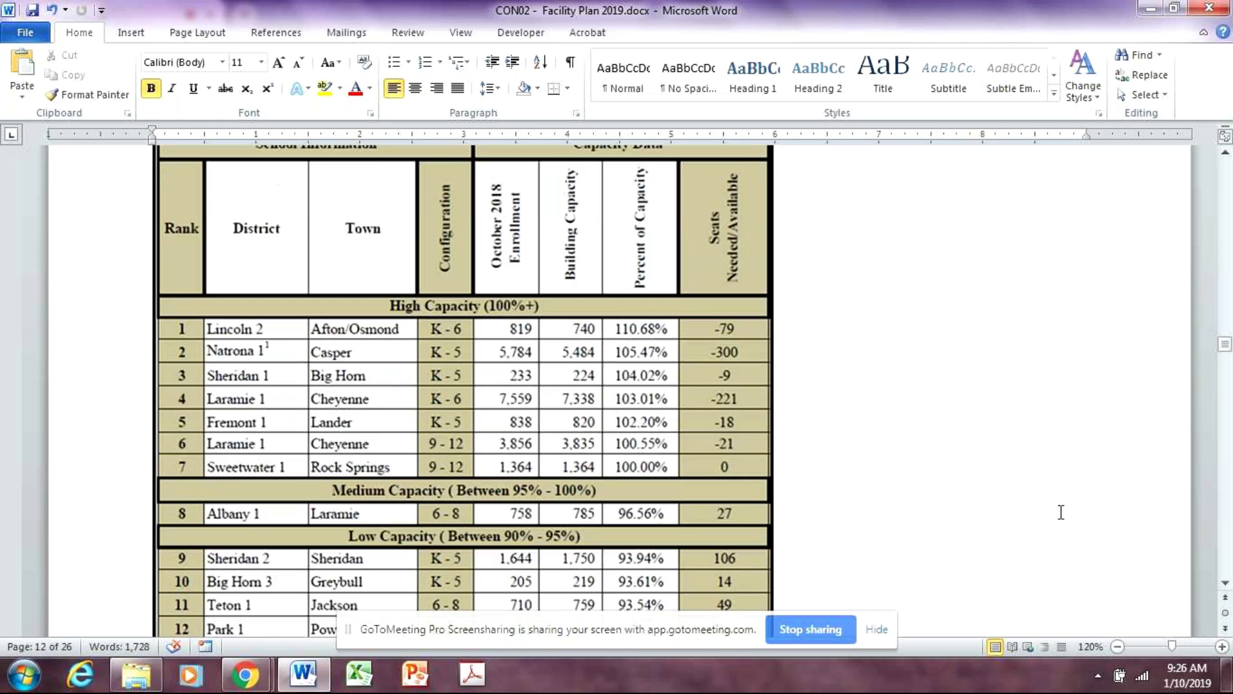
pyautogui.scroll(-1, 1061, 511)
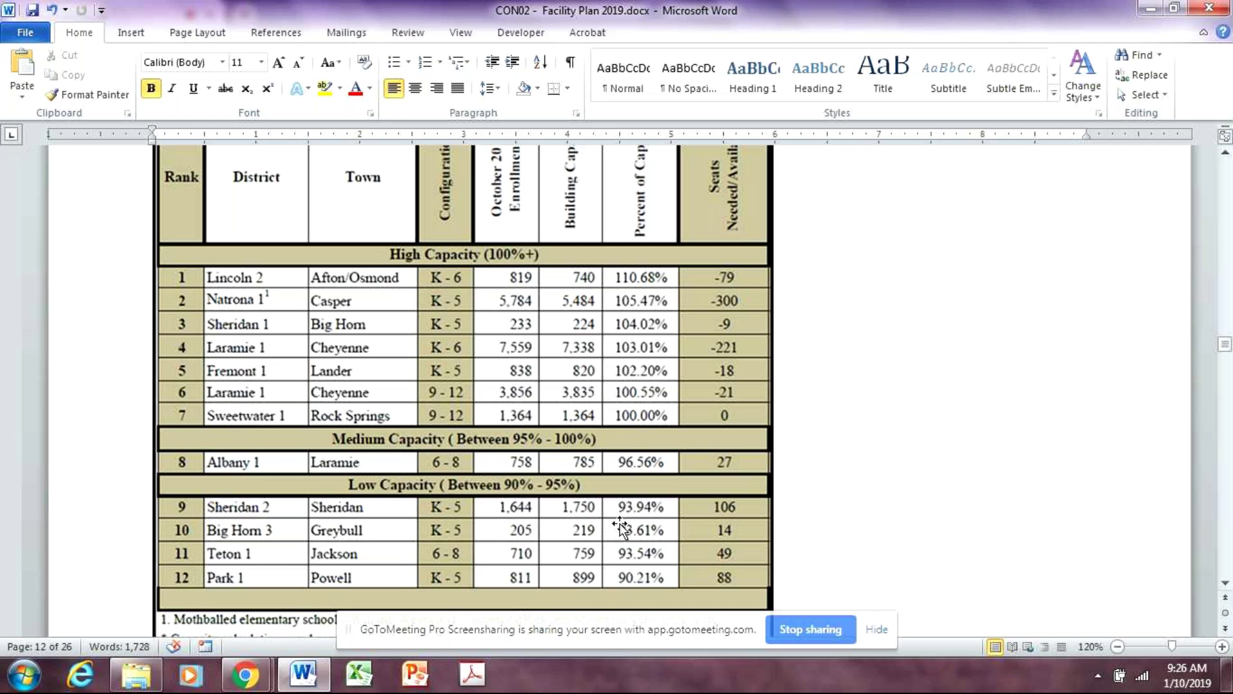
pyautogui.scroll(-2, 842, 498)
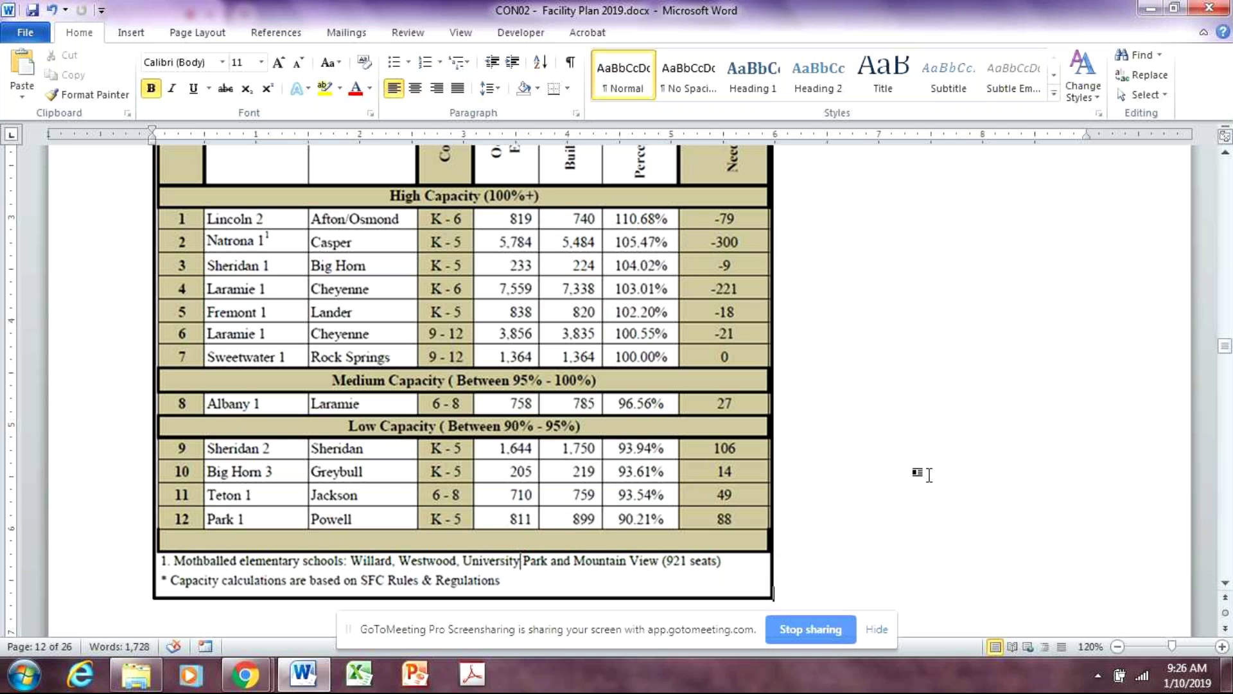
# Scroll to the Charter School SFD Notes and place the cursor after 'enrollment'
pyautogui.scroll(-1, 951, 457)
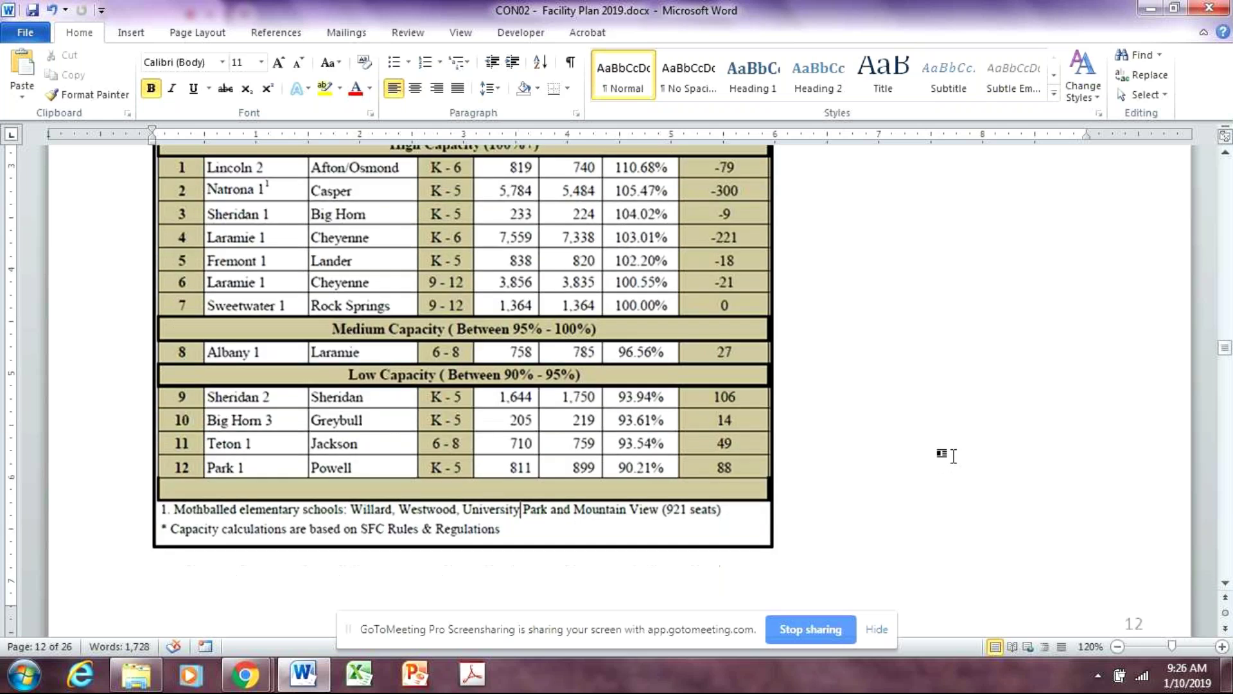
pyautogui.scroll(-8, 953, 456)
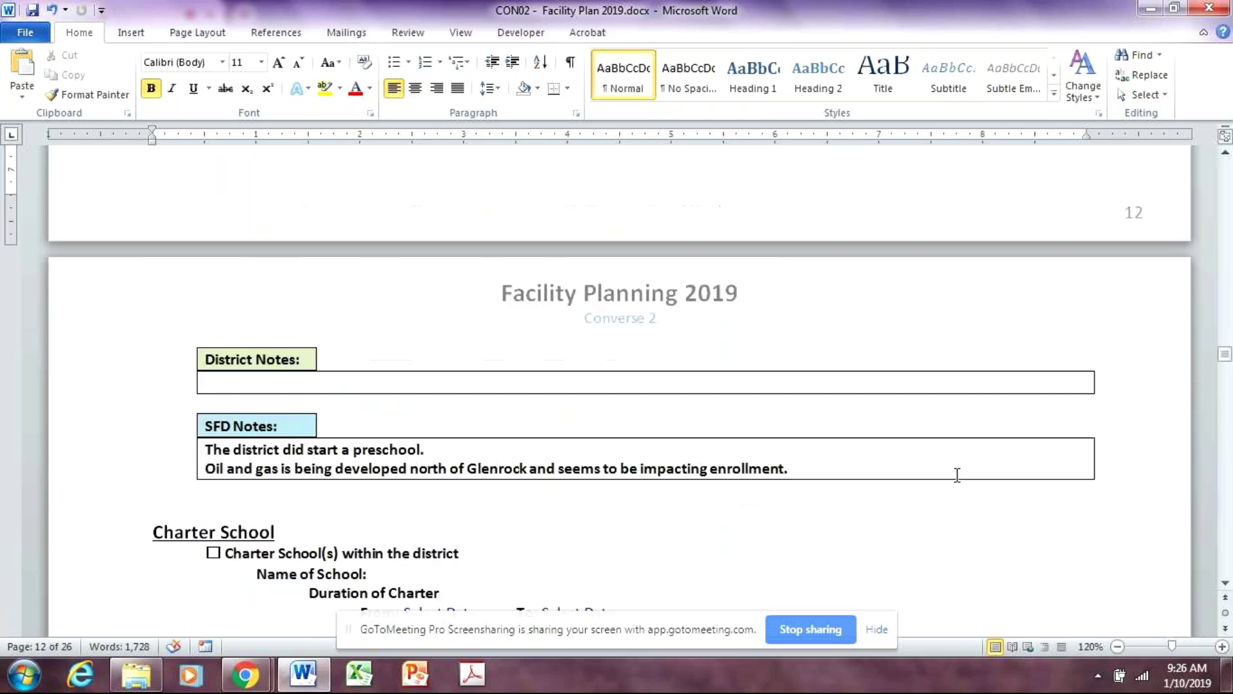
pyautogui.scroll(-3, 957, 476)
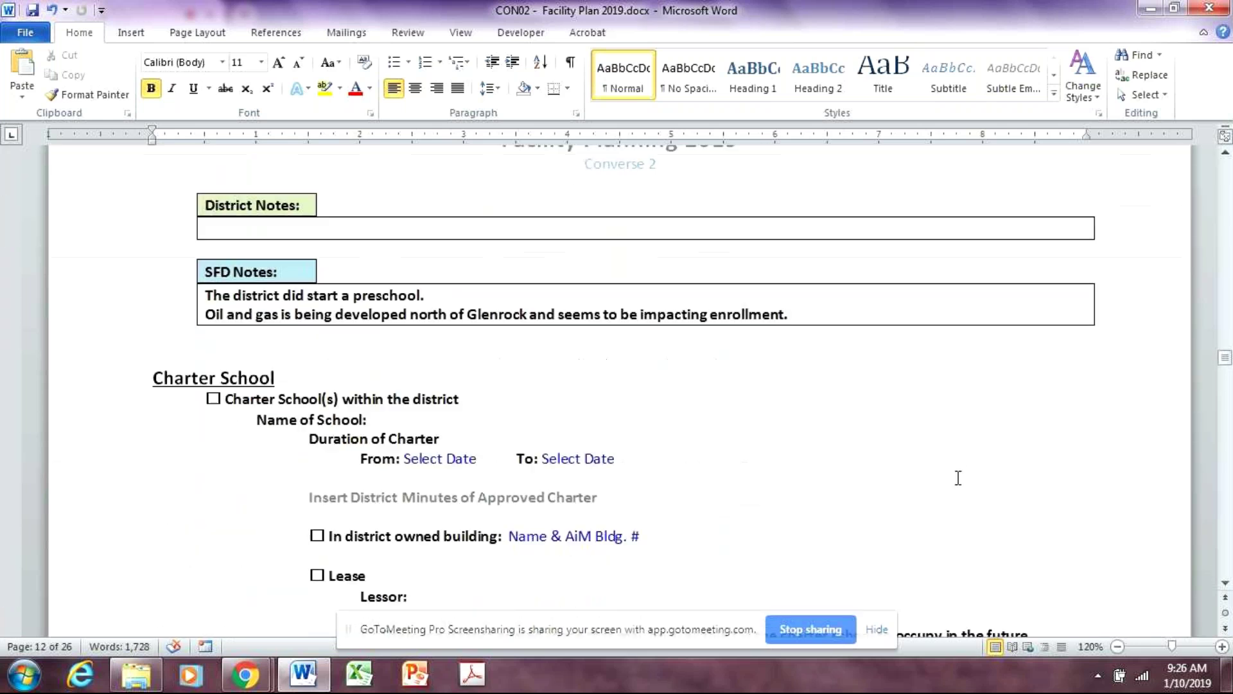
pyautogui.click(855, 320)
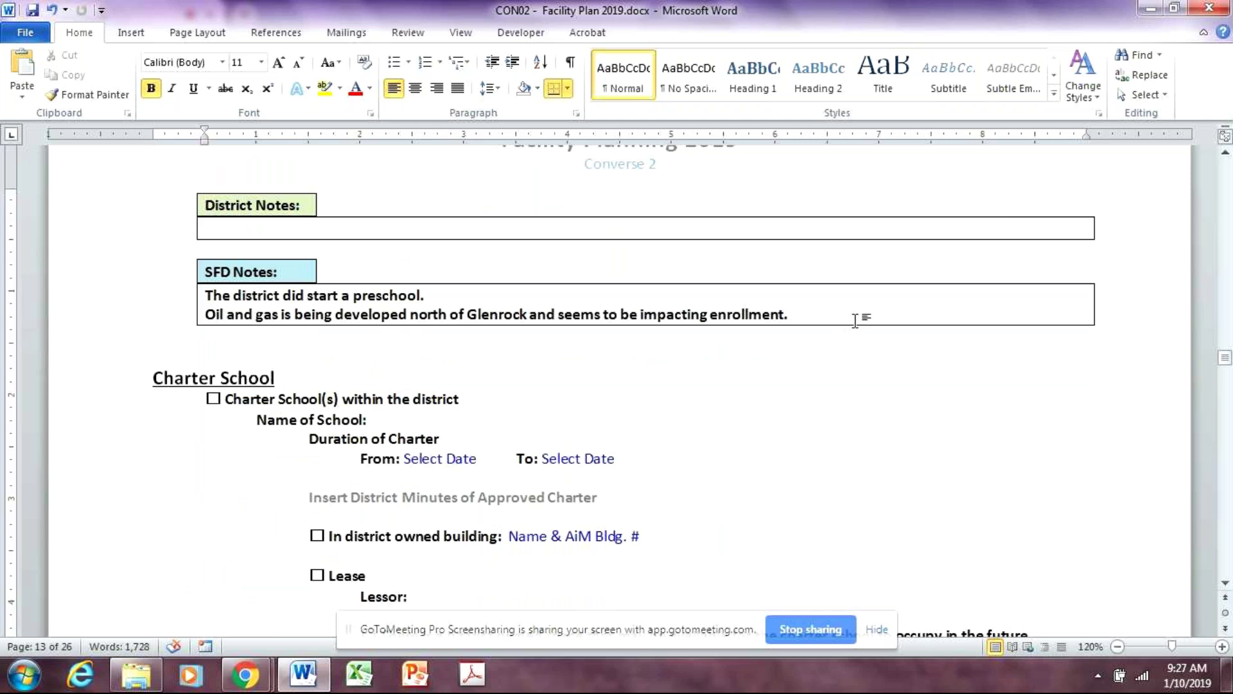
# Scroll down to the Facility Planning Continuum diagram citing the October 25, 2016 Facility Engineering Associates report
pyautogui.scroll(-3, 1004, 484)
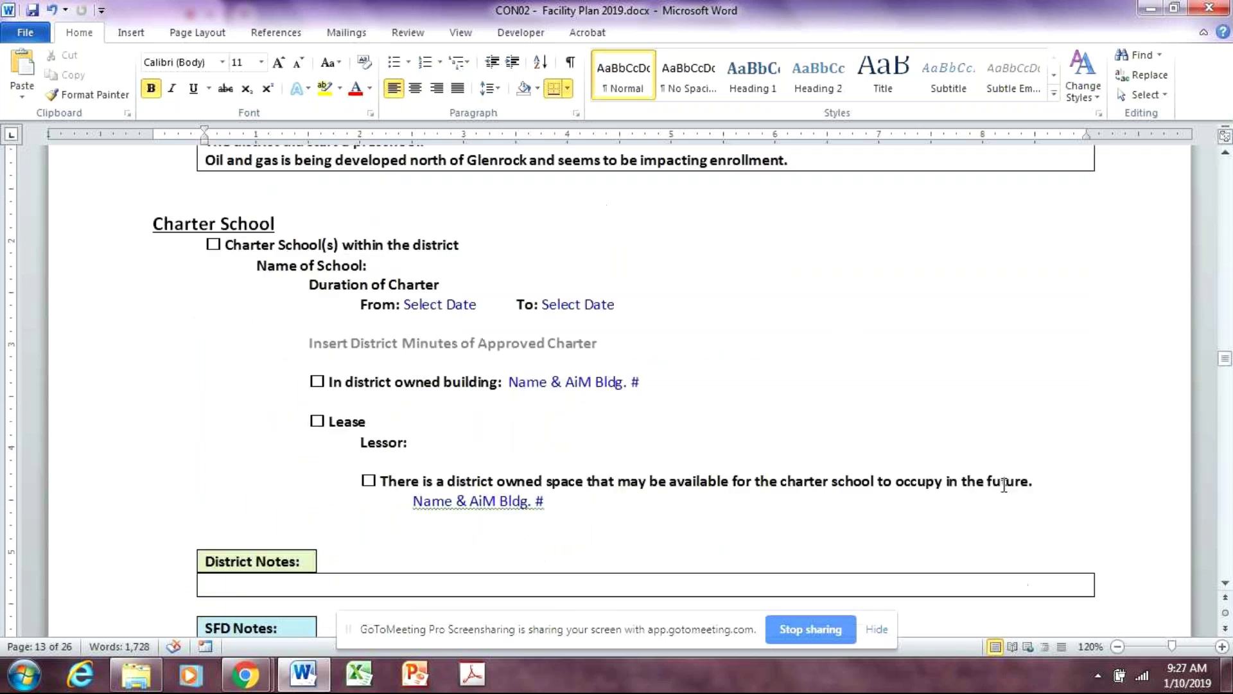
pyautogui.scroll(-1, 1004, 485)
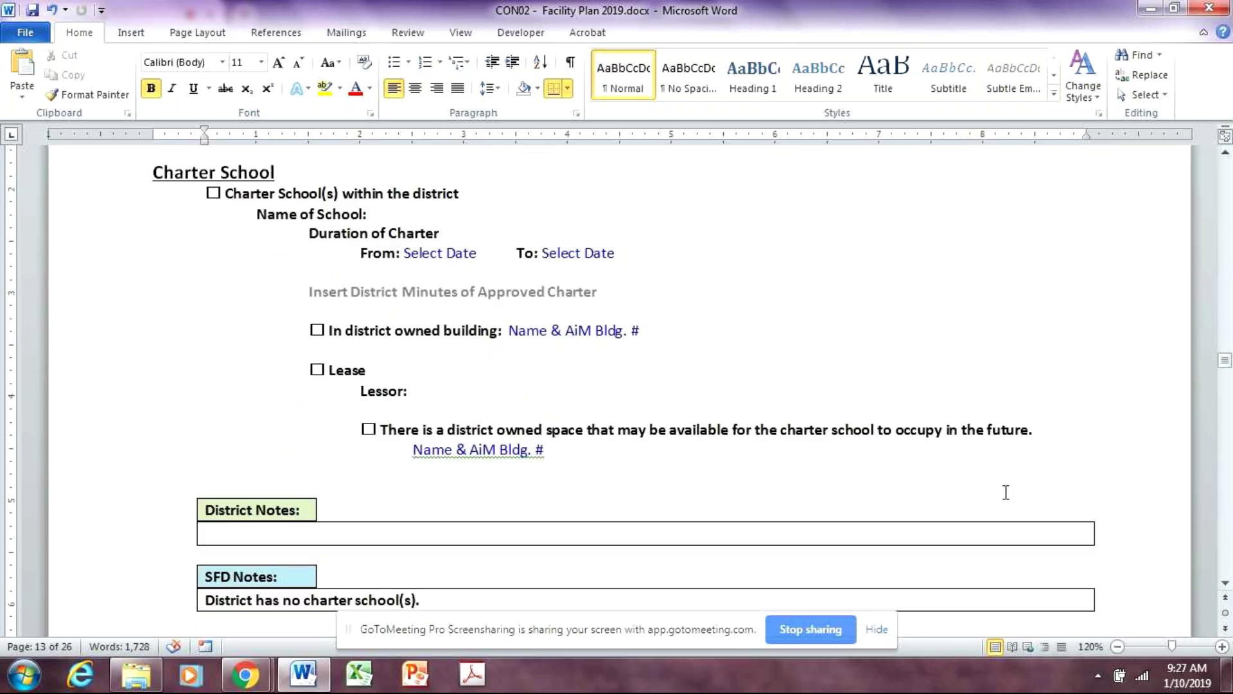
pyautogui.scroll(-3, 1028, 426)
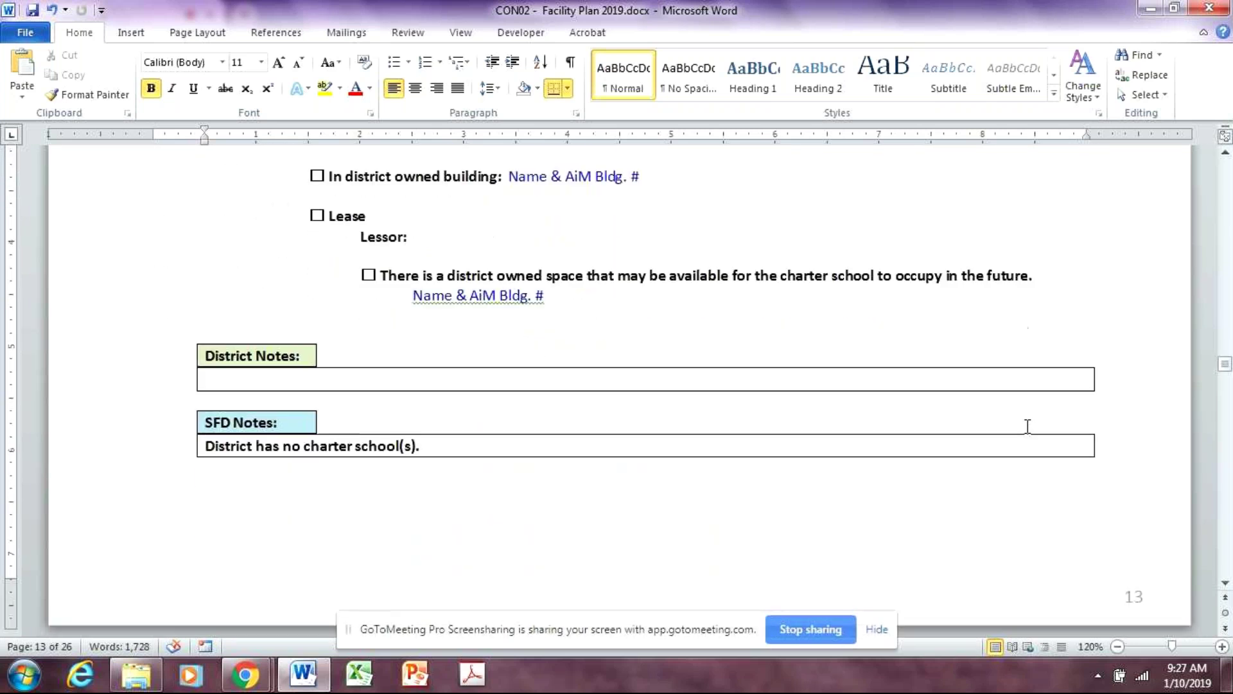
pyautogui.scroll(-12, 1027, 426)
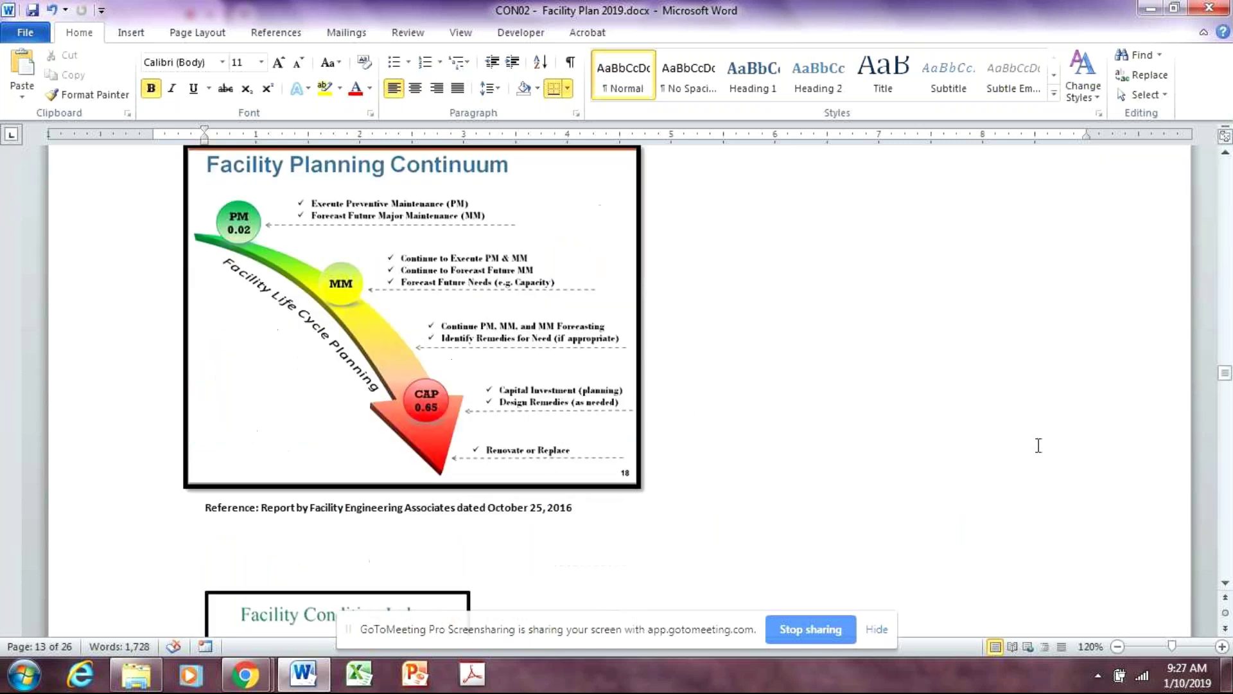
# Review the Condition heading and its chart, placing the cursor beside each
pyautogui.scroll(1, 1037, 443)
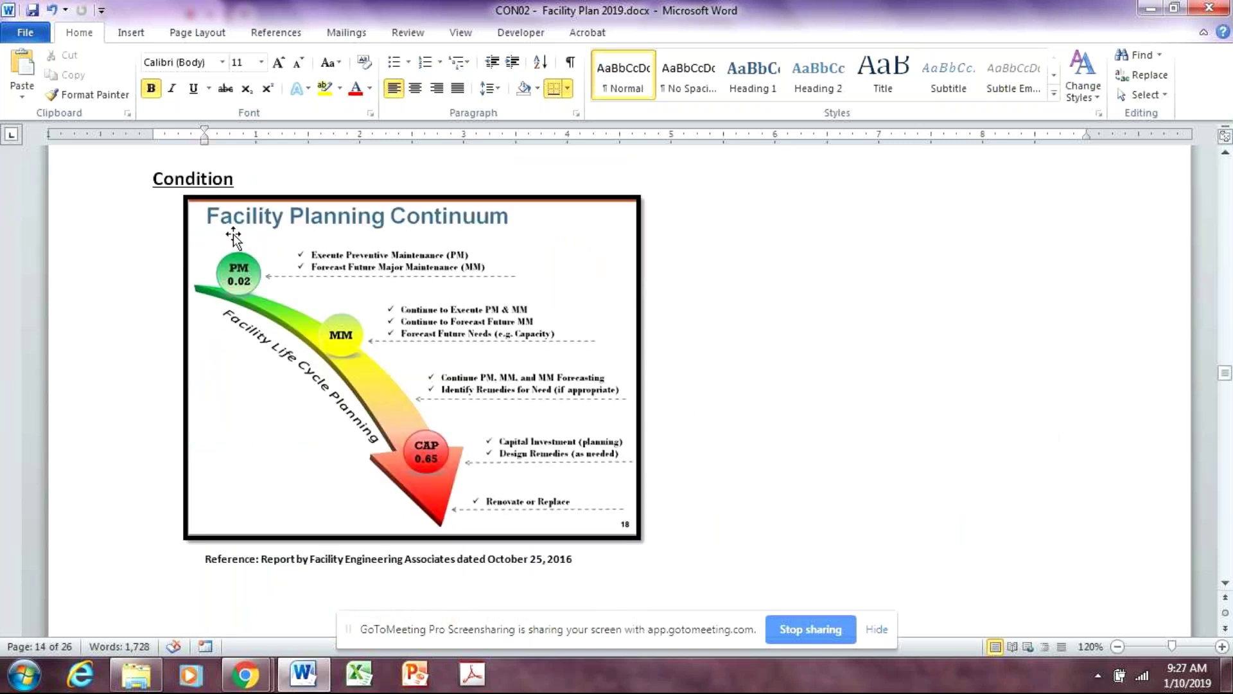
pyautogui.click(289, 178)
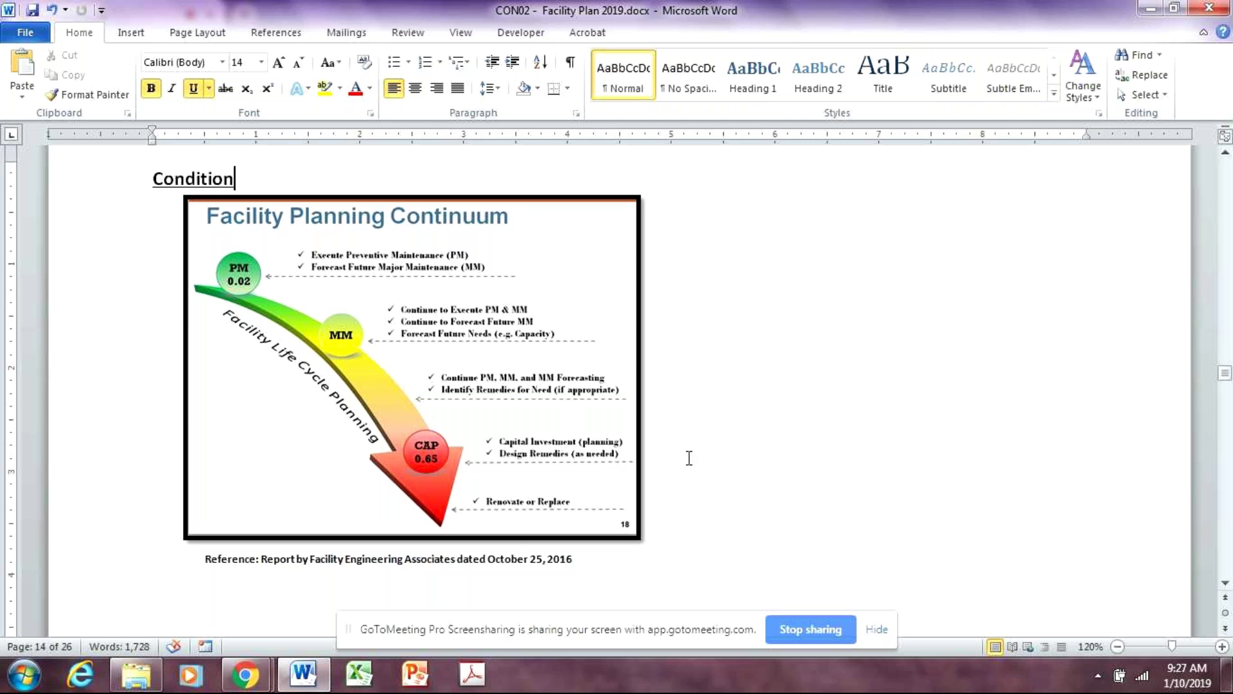
pyautogui.click(730, 534)
# Check the FCI picture, then scroll to page 15's 2018 Educational Facilities Condition Index table
pyautogui.scroll(-10, 763, 540)
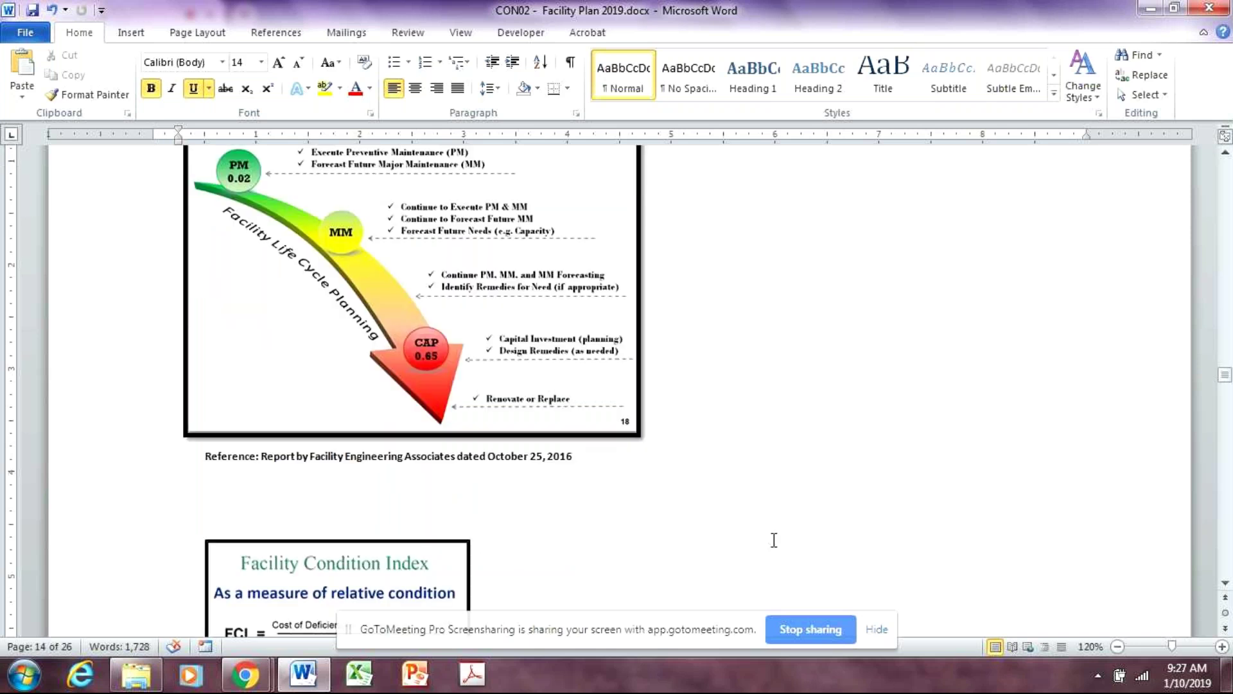
pyautogui.scroll(-3, 787, 542)
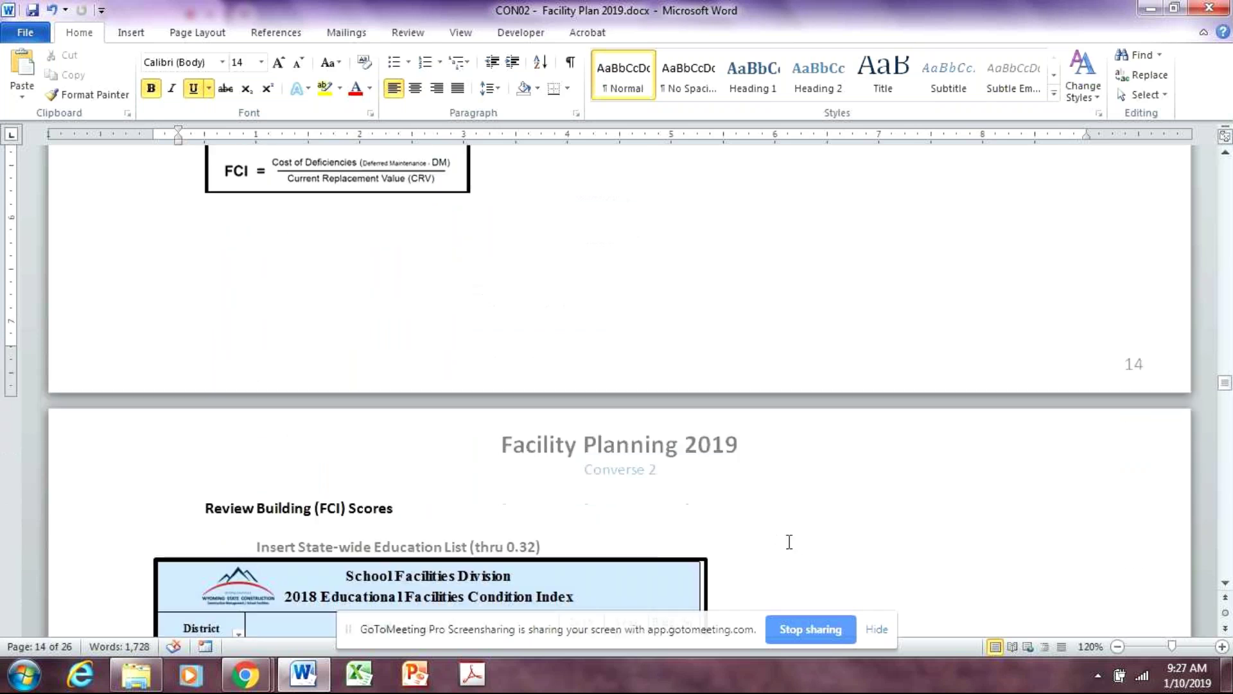
pyautogui.scroll(8, 807, 522)
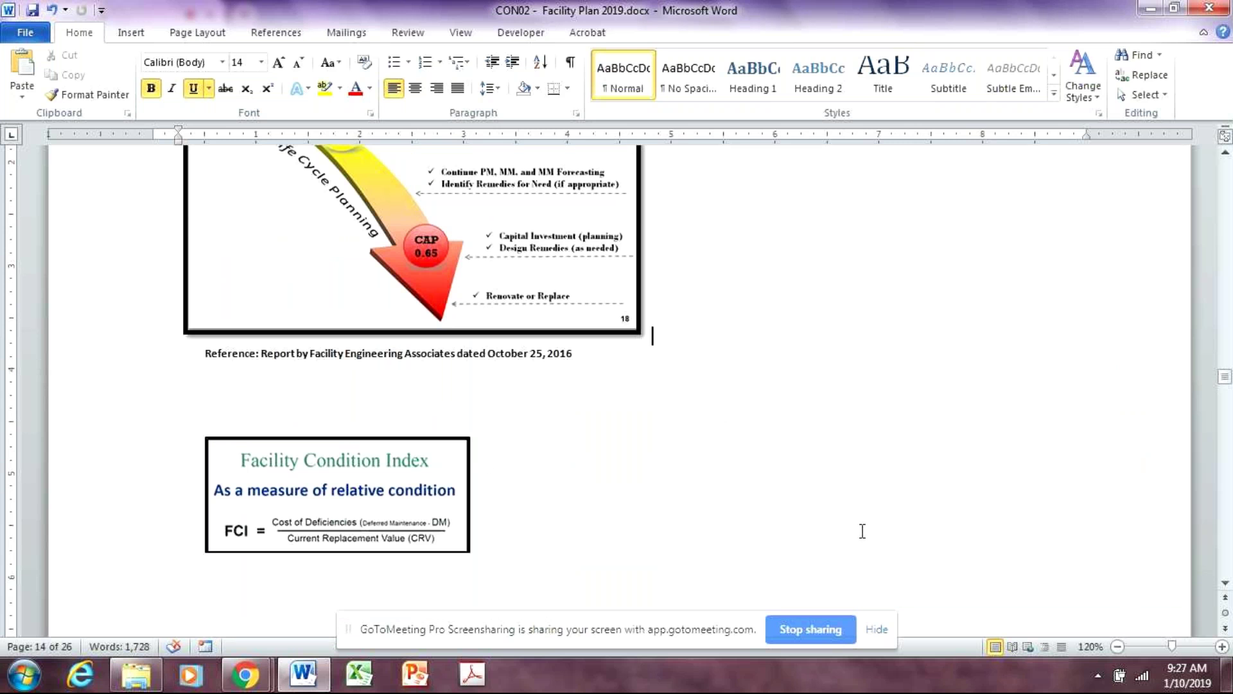
pyautogui.click(598, 531)
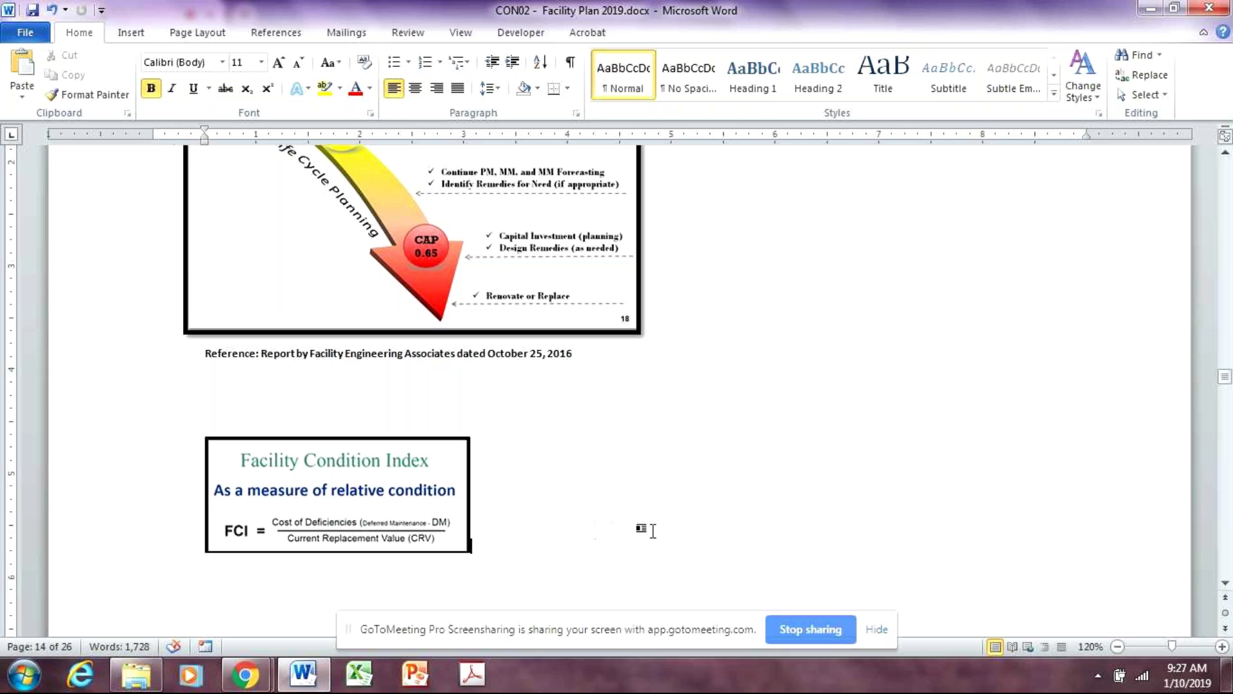
pyautogui.scroll(-9, 757, 467)
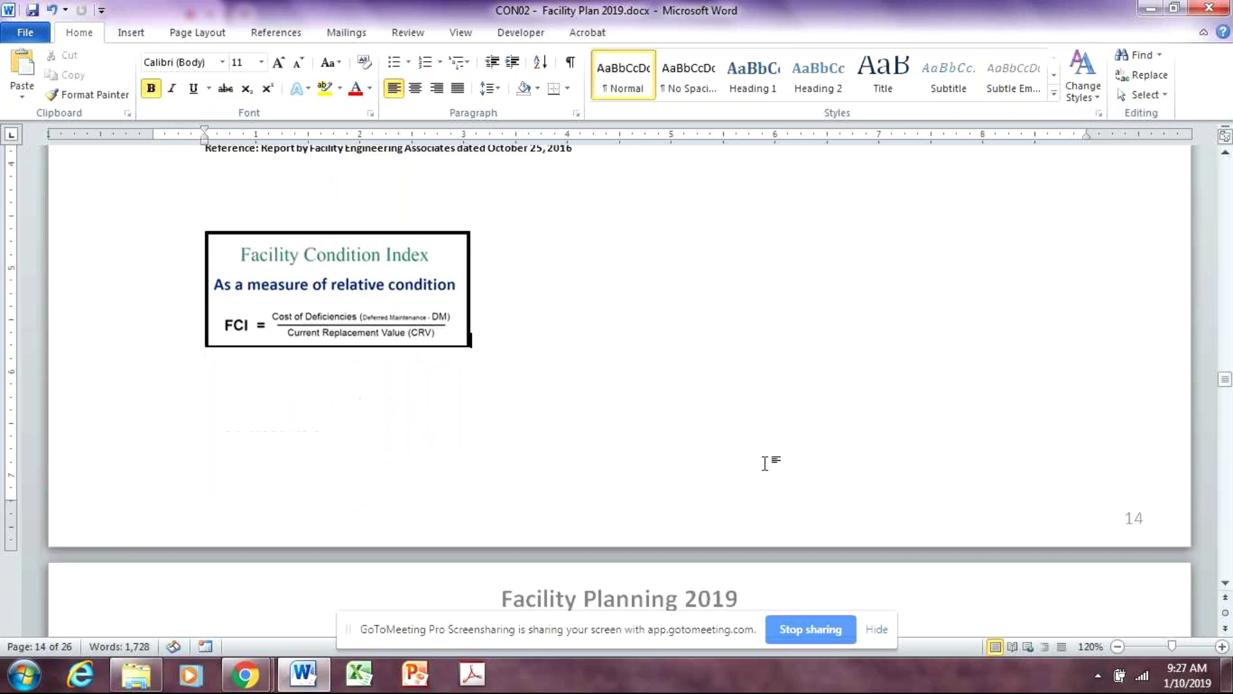
pyautogui.scroll(-6, 773, 469)
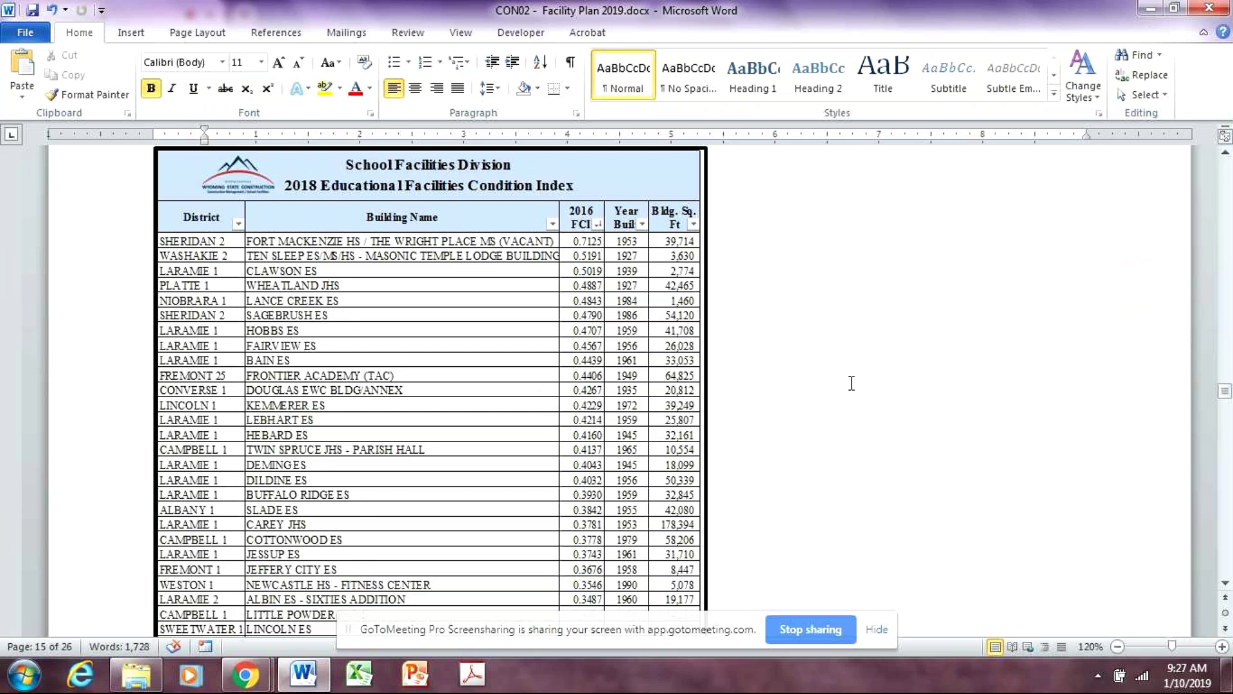
# Scroll through the educational FCI list to page 16's Support Facilities table, down to 0.3219
pyautogui.scroll(-1, 852, 383)
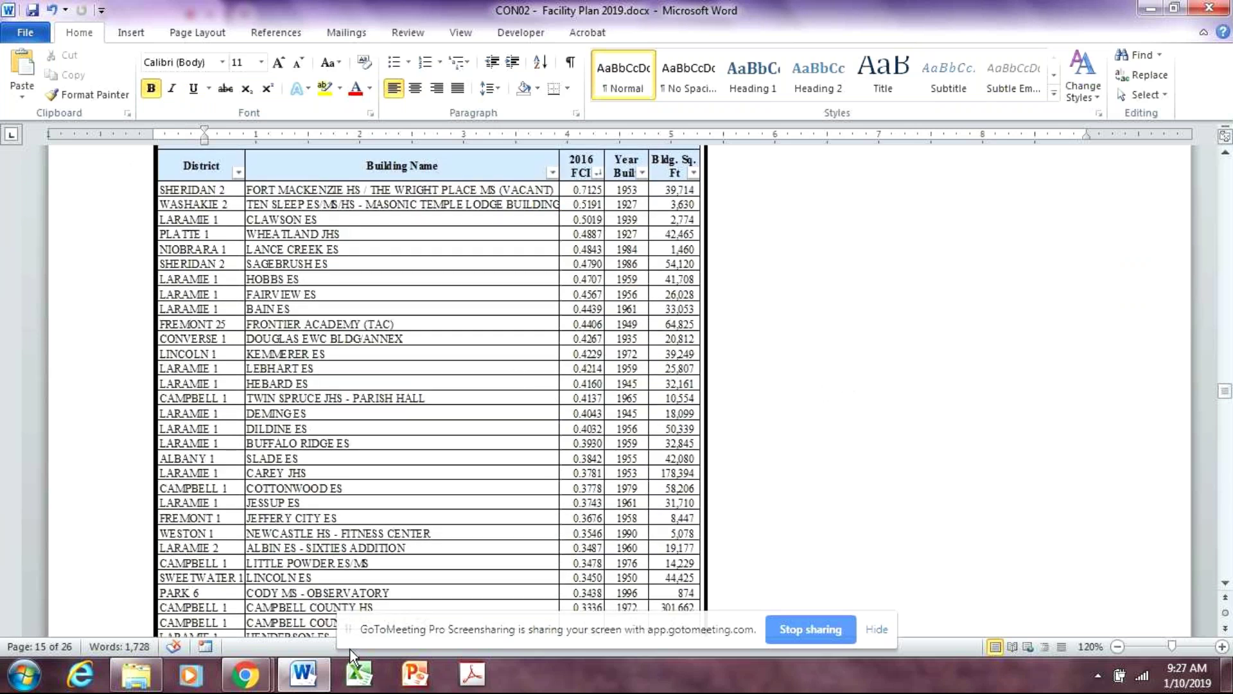
pyautogui.scroll(-1, 914, 478)
pyautogui.scroll(-1, 914, 478)
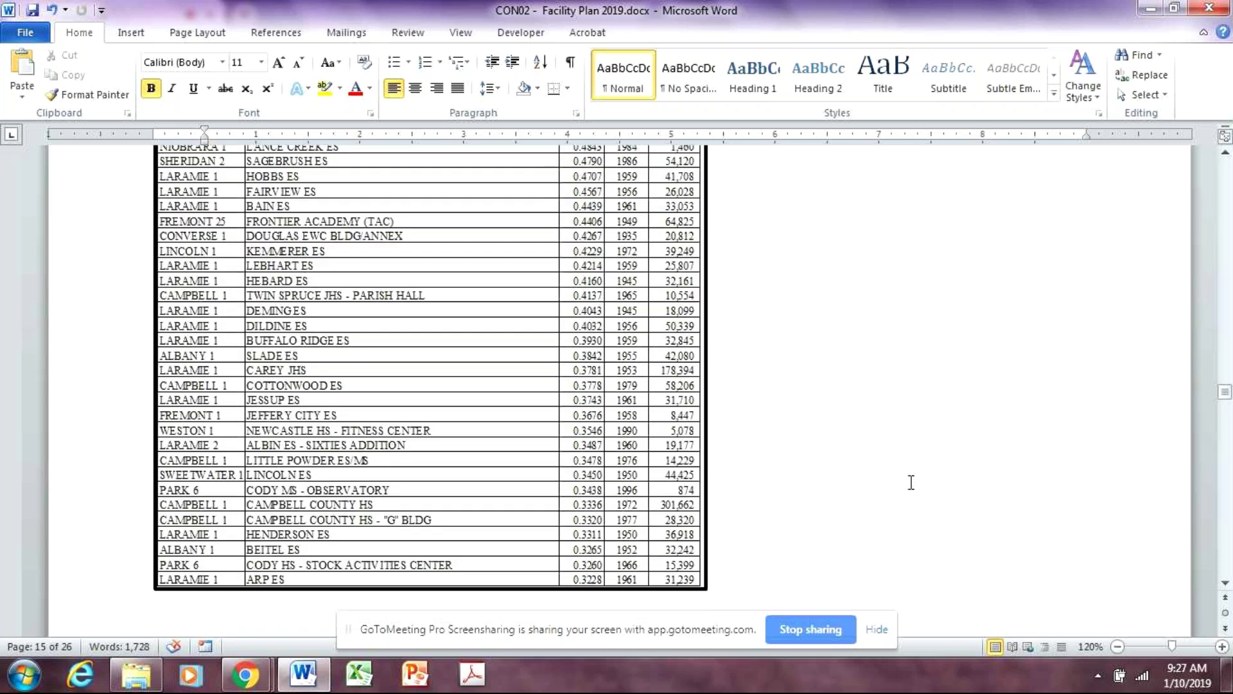
pyautogui.scroll(3, 911, 482)
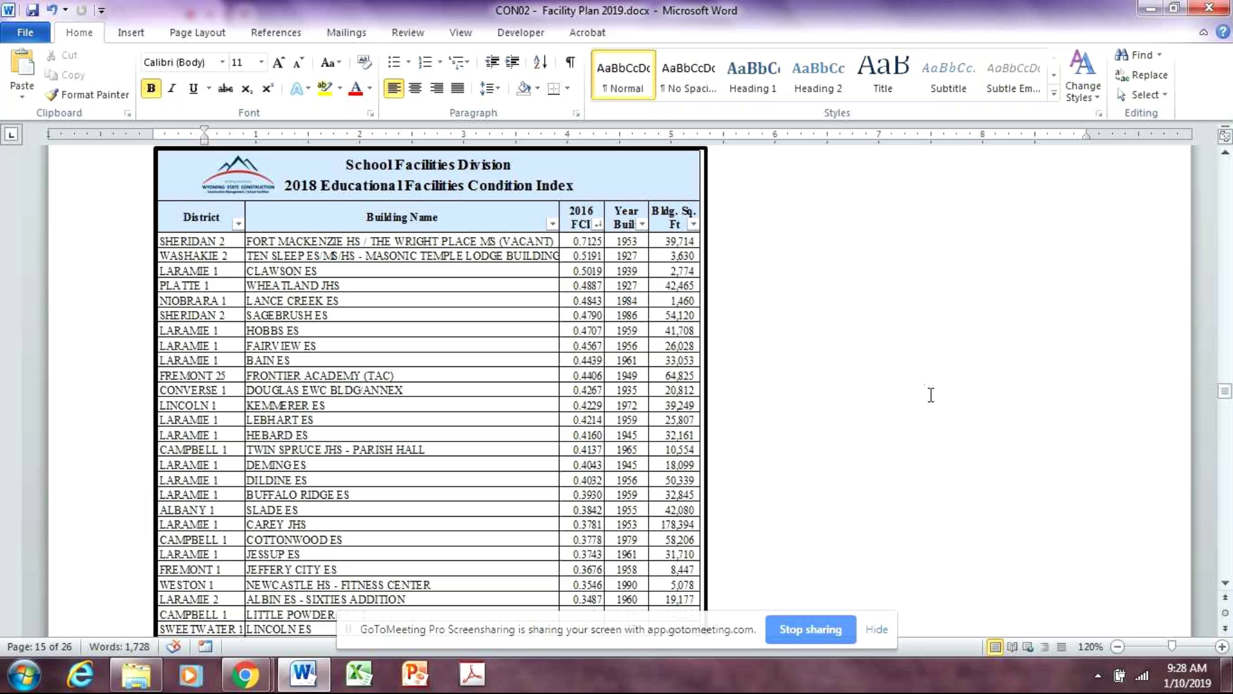
pyautogui.scroll(-6, 924, 392)
pyautogui.scroll(5, 930, 402)
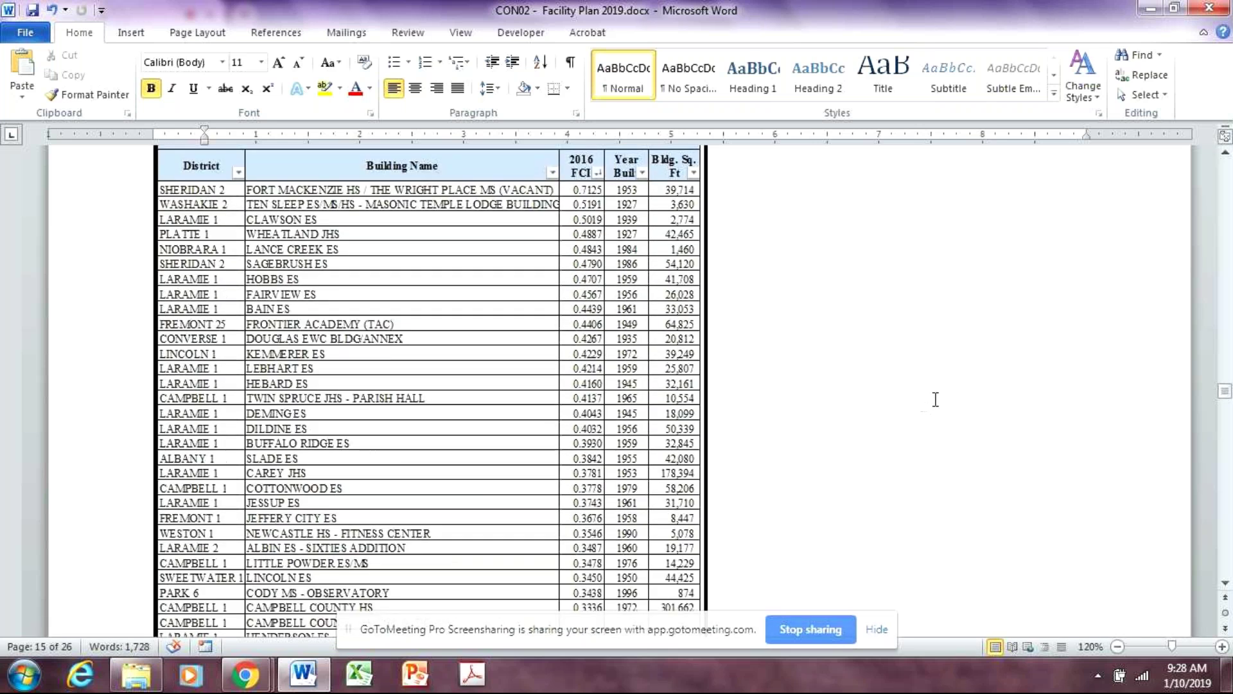
pyautogui.scroll(-2, 938, 402)
pyautogui.scroll(-15, 939, 406)
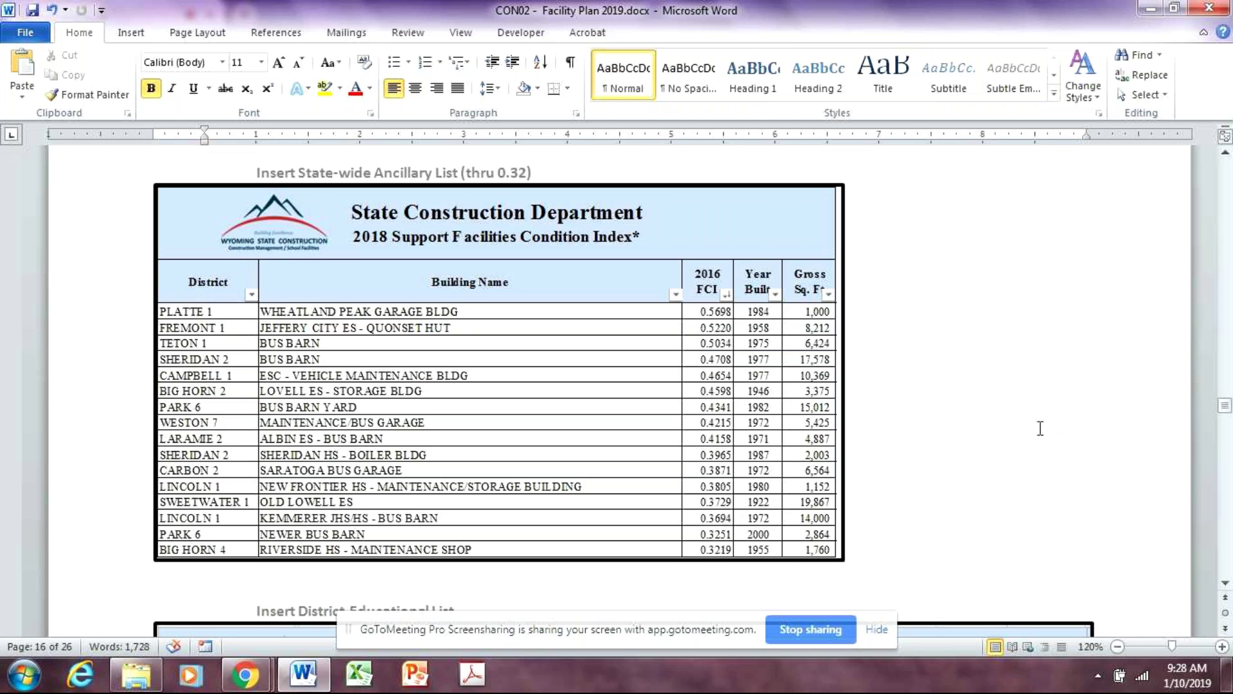
pyautogui.scroll(-8, 1040, 428)
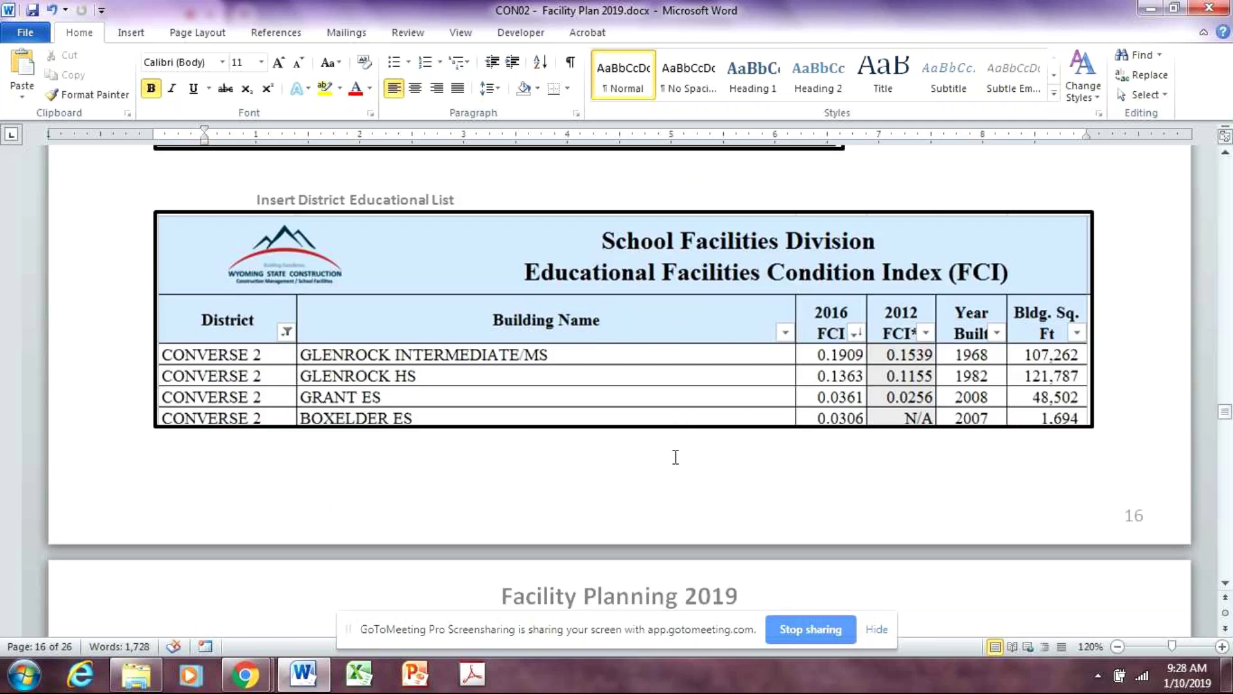
pyautogui.scroll(8, 921, 588)
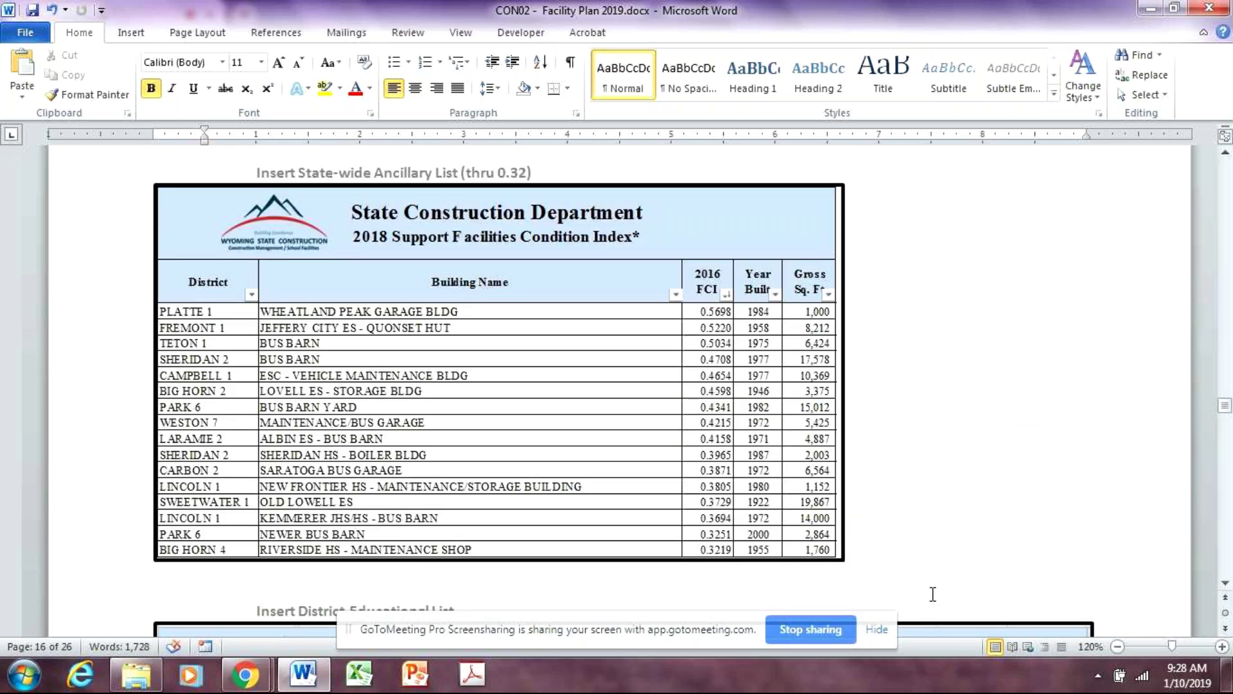
pyautogui.click(1223, 647)
# Zoom to 140% and scroll to Converse 2's page 17 Support Facilities FCI table
pyautogui.click(1223, 647)
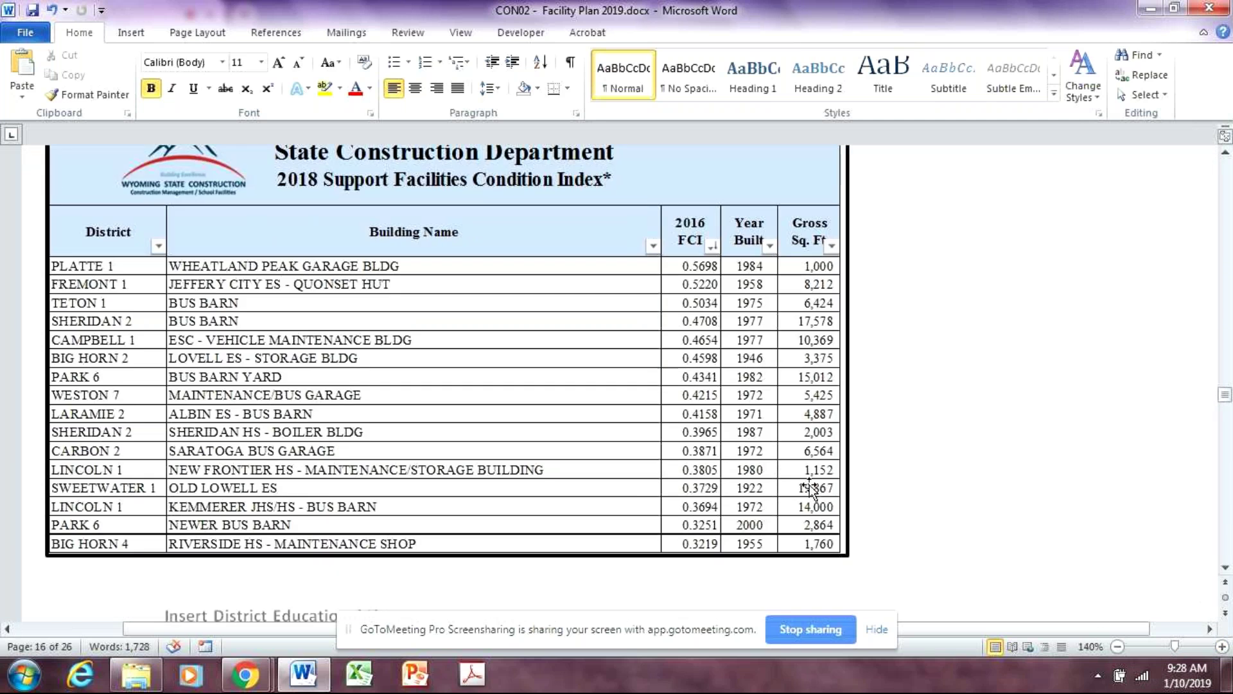
pyautogui.scroll(-10, 1118, 501)
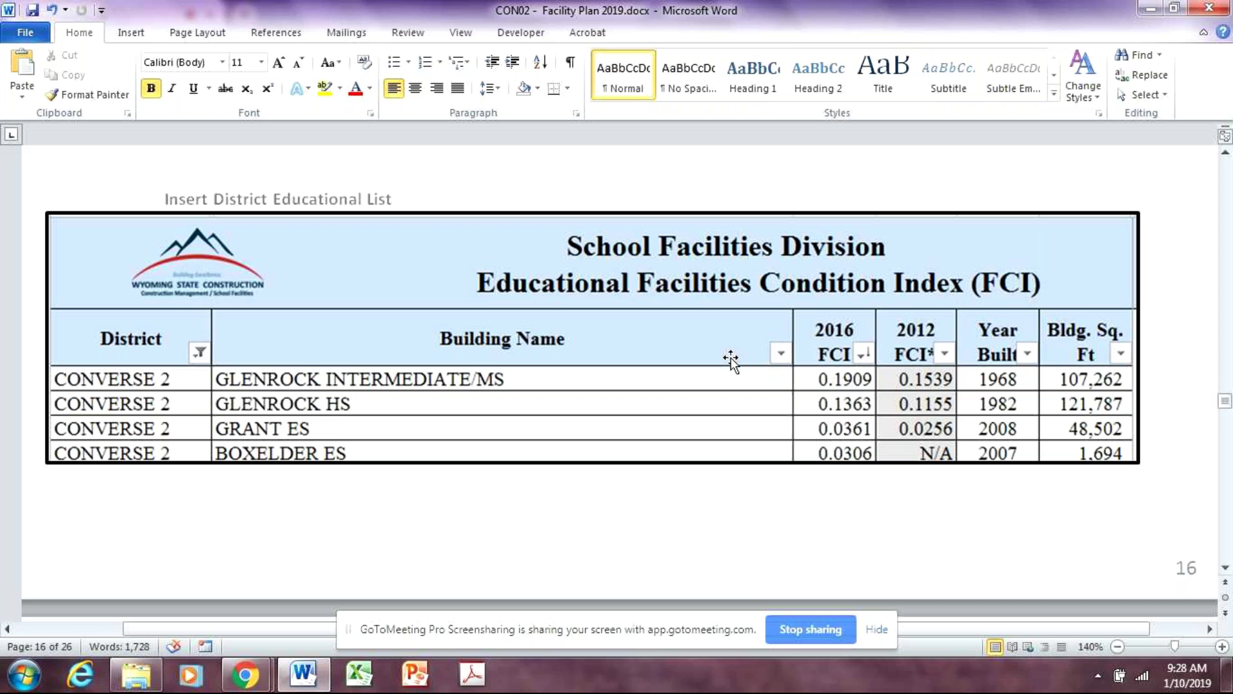
pyautogui.click(1166, 394)
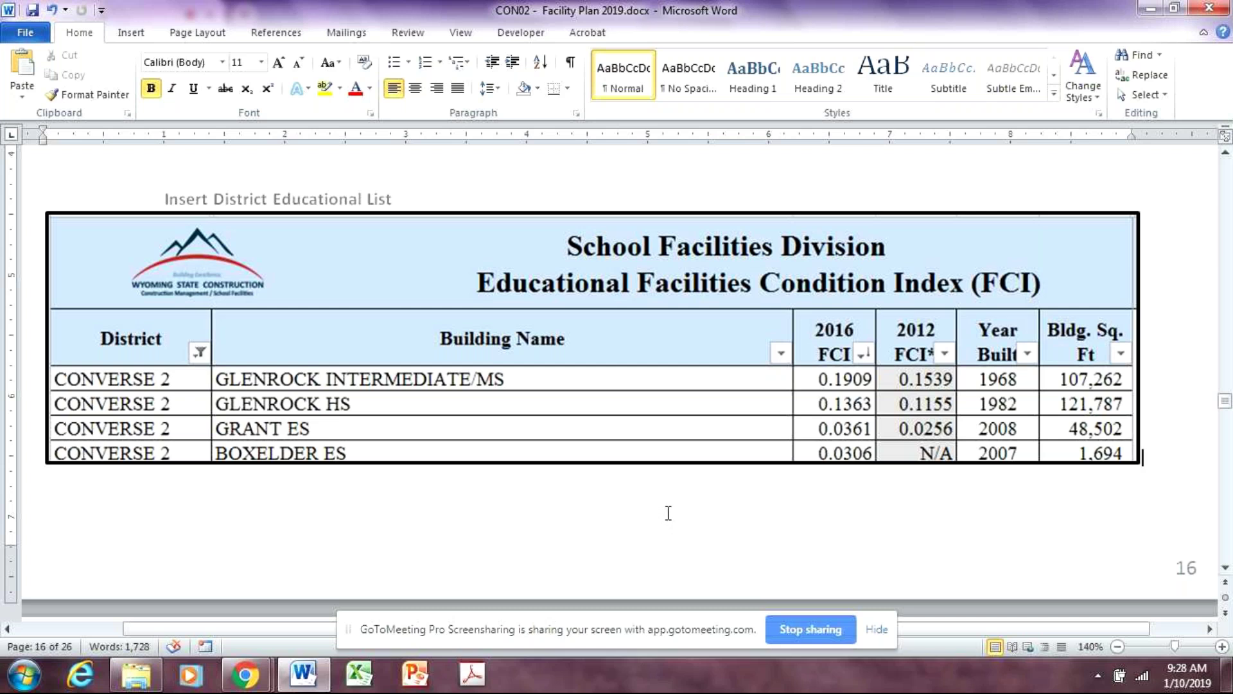
pyautogui.scroll(-1, 671, 509)
pyautogui.scroll(1, 713, 501)
pyautogui.scroll(-8, 659, 501)
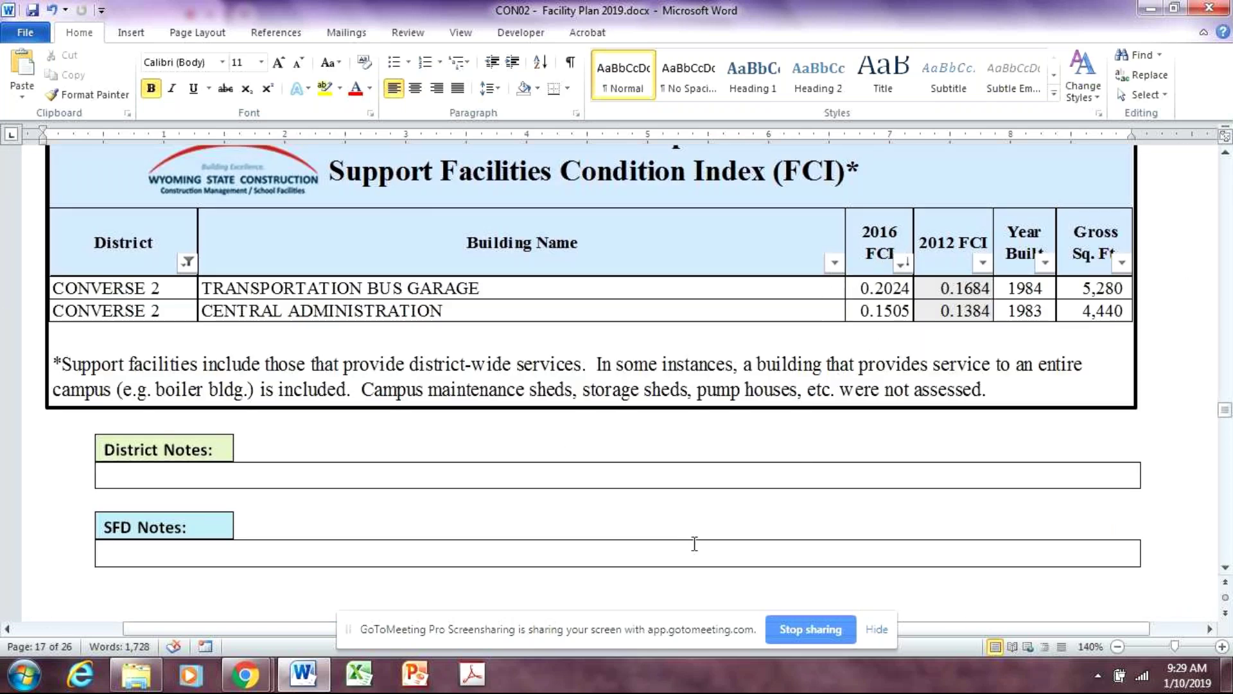
# Delete the blank line between the Support Facilities table and the SFD Notes boxes
pyautogui.click(491, 556)
pyautogui.scroll(1, 925, 509)
pyautogui.scroll(-1, 930, 507)
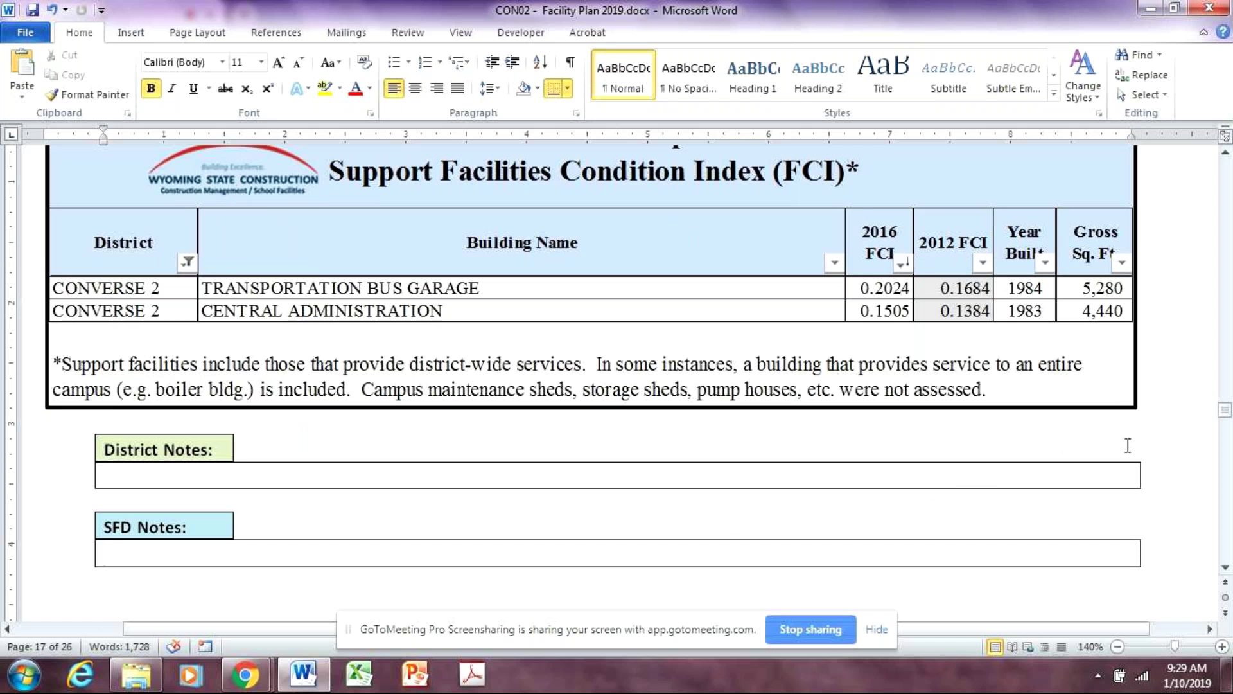
pyautogui.write('B')
pyautogui.click(1189, 432)
pyautogui.press('BackSpace')
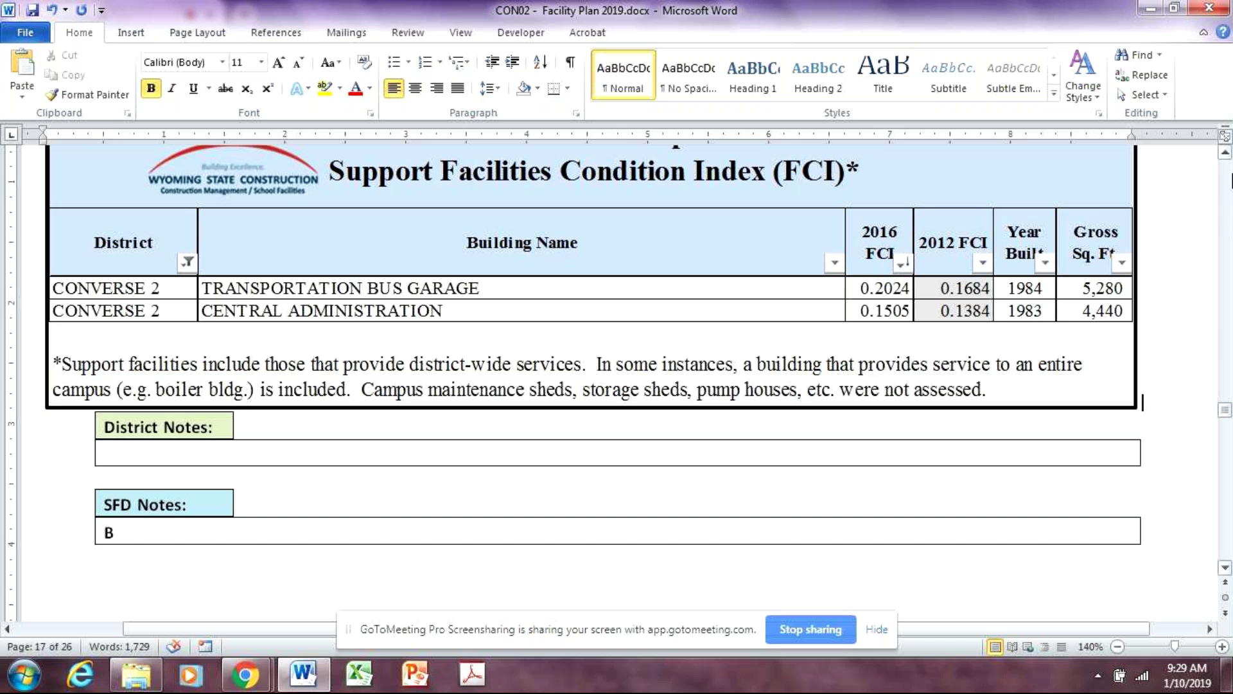
# Remove the stray letter in the SFD Notes box and begin the note 'District bui'
pyautogui.click(240, 540)
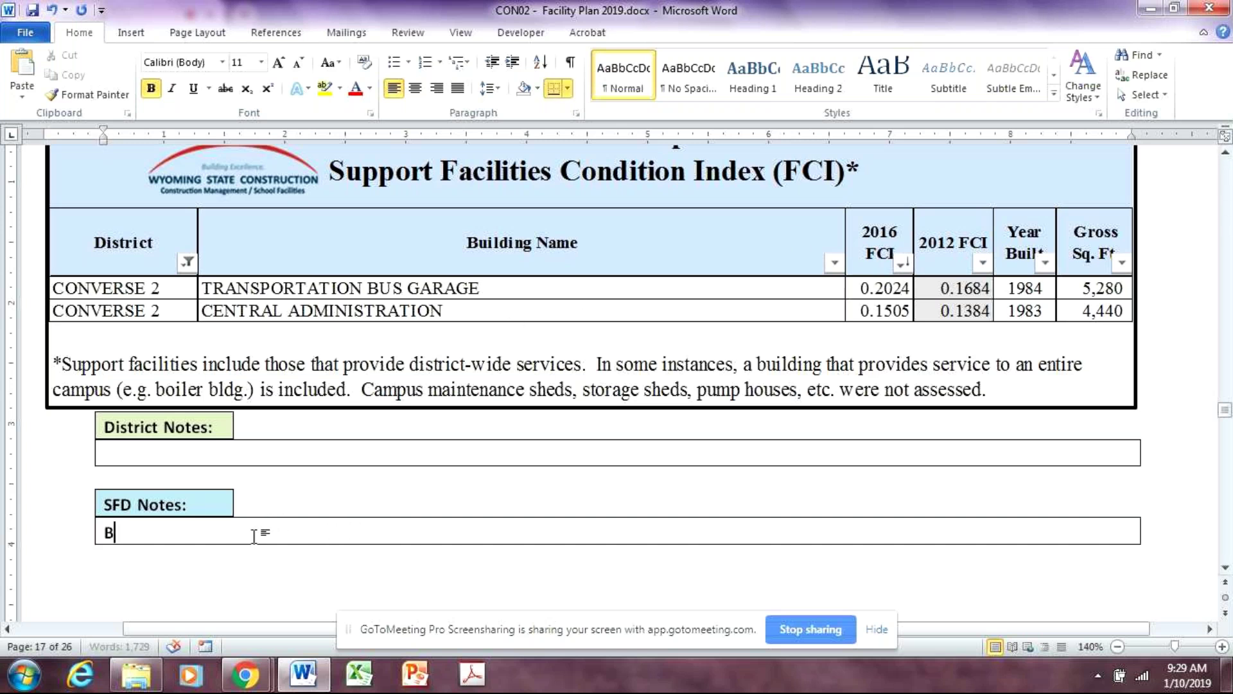
pyautogui.press('BackSpace')
pyautogui.write('Districts')
pyautogui.press('BackSpace')
pyautogui.write('bui')
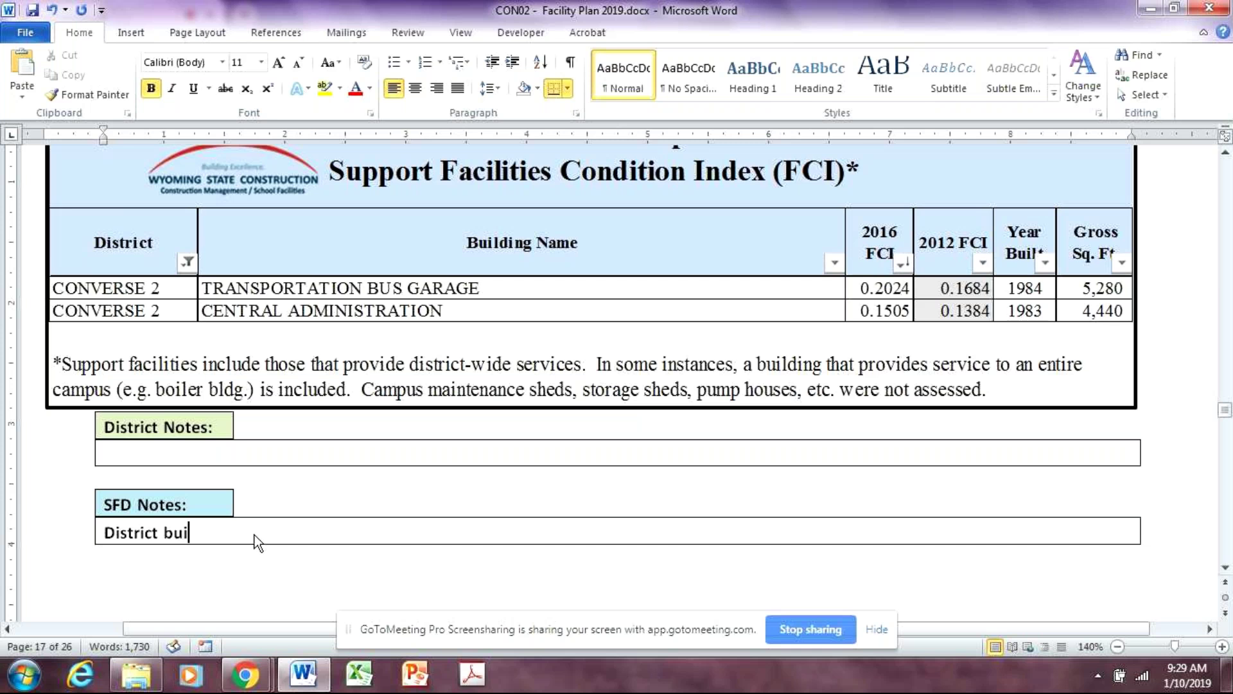
# Finish the SFD note as 'District buildings are in relatively good shape.' and dismiss the stray Help pane
pyautogui.write('ldings are in')
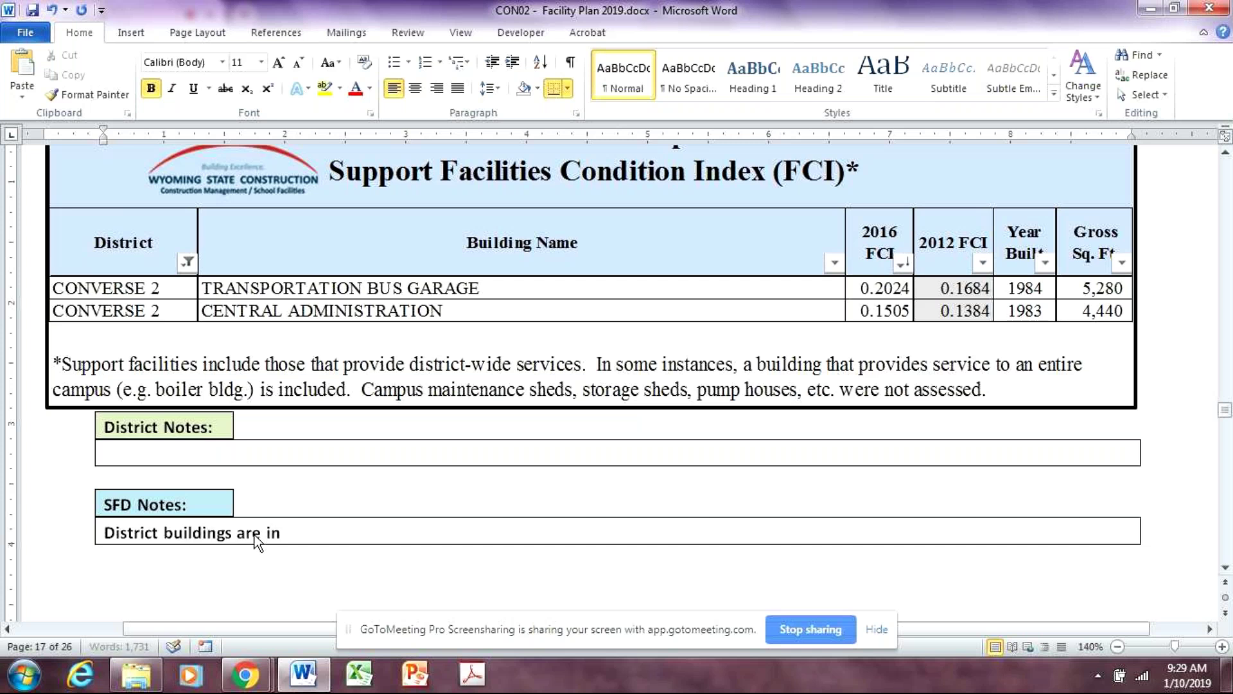
pyautogui.write(' relatively good shape.')
pyautogui.press('F1')
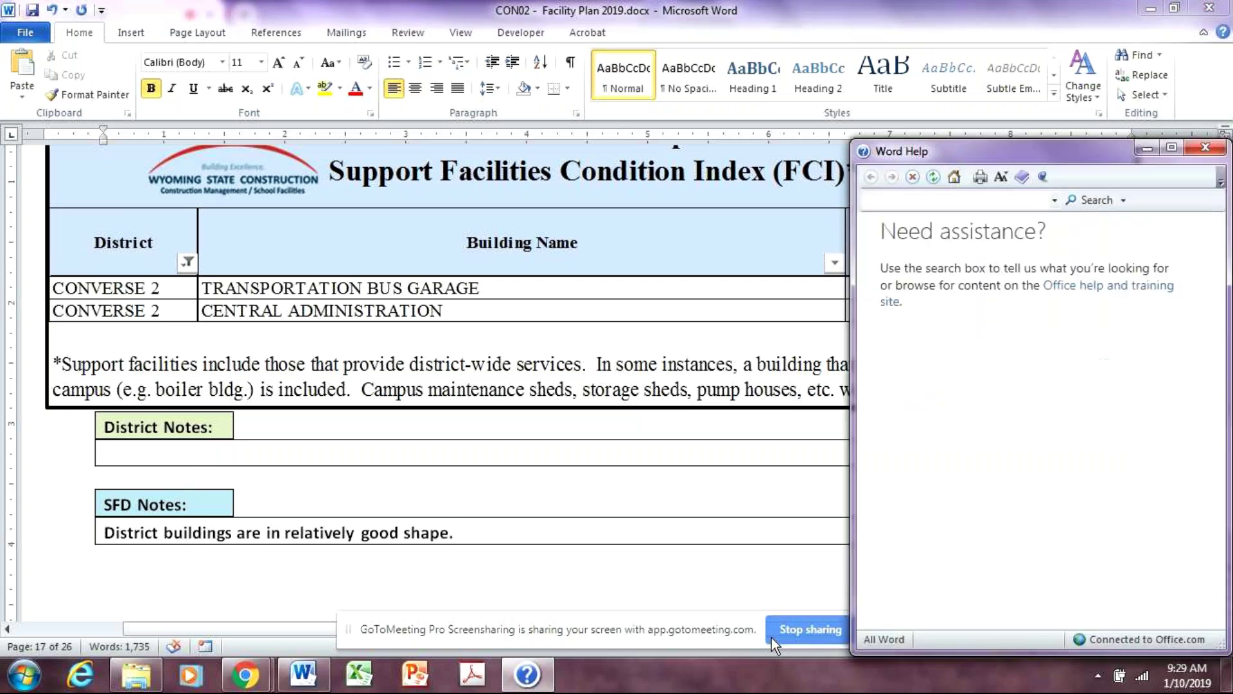
pyautogui.click(1206, 147)
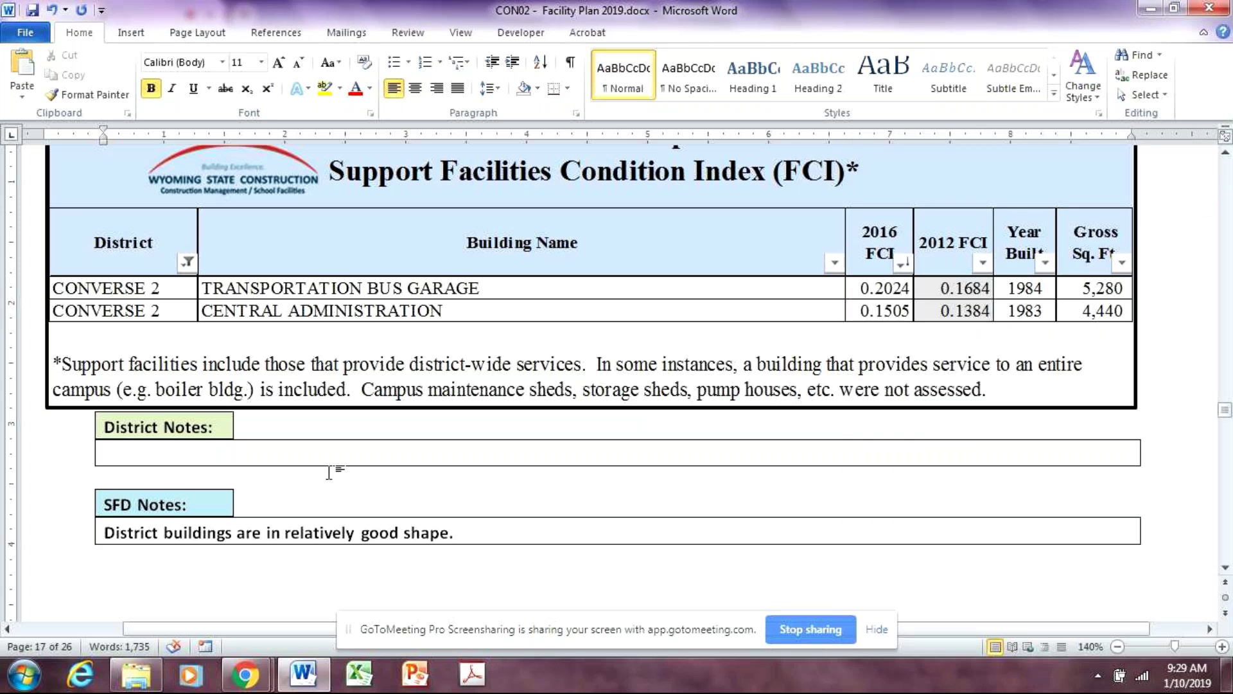
pyautogui.click(356, 478)
# Scroll past the page 17 SFD note boxes down to page 18's Major Maintenance checklist
pyautogui.scroll(-3, 606, 567)
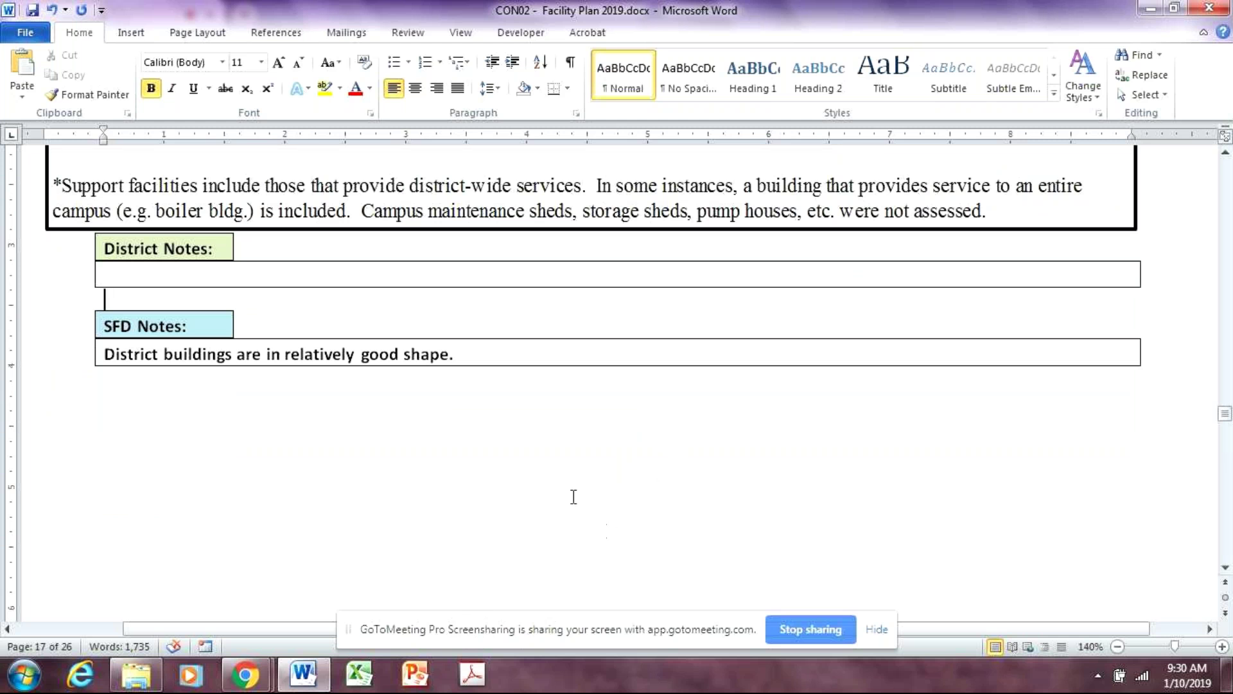
pyautogui.click(347, 457)
pyautogui.scroll(-1, 402, 475)
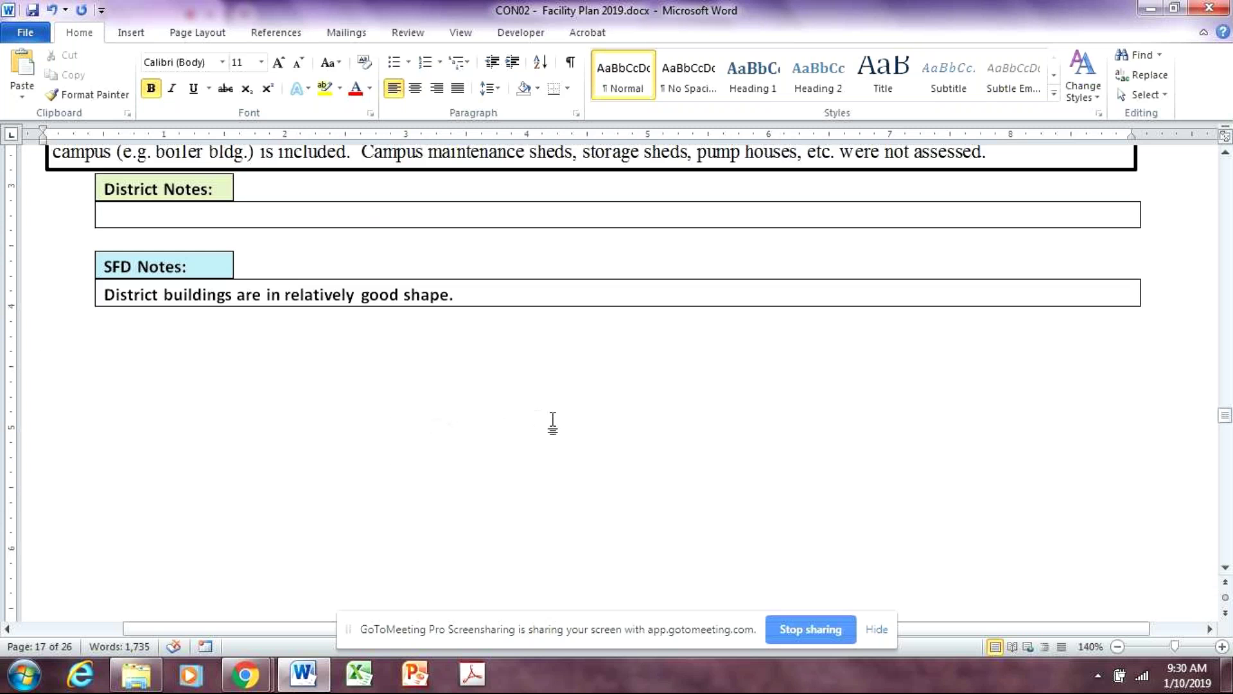
pyautogui.scroll(3, 571, 449)
pyautogui.scroll(1, 591, 471)
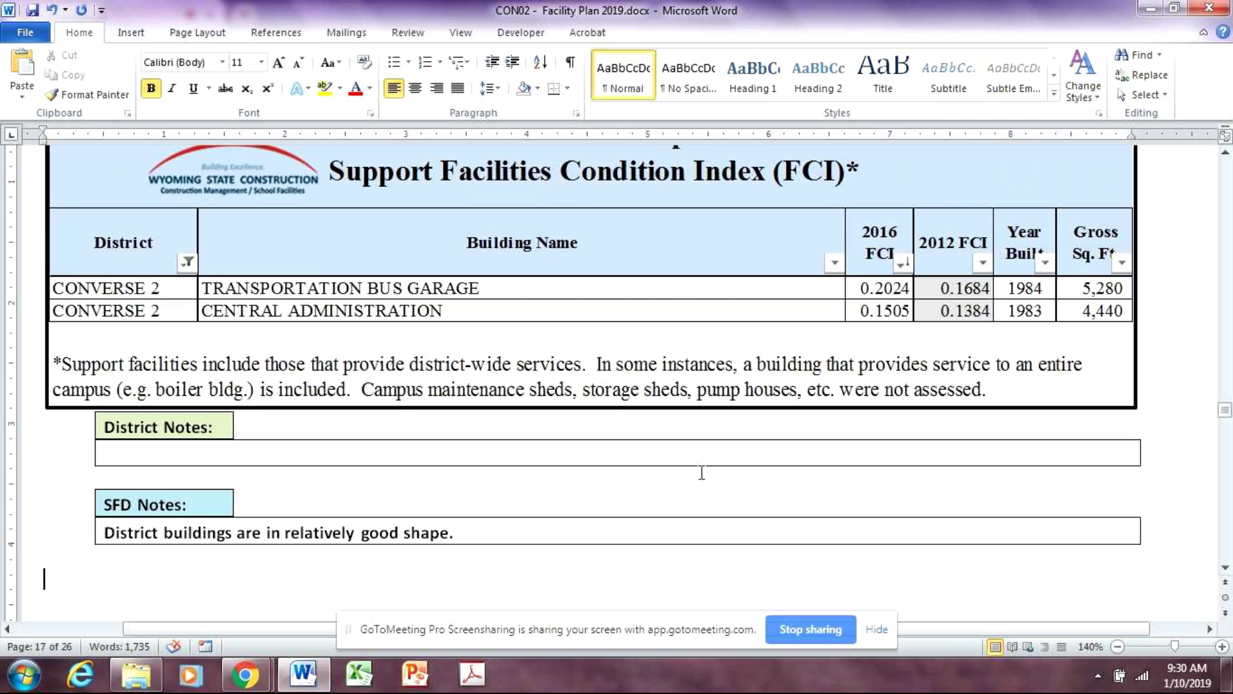
pyautogui.click(523, 534)
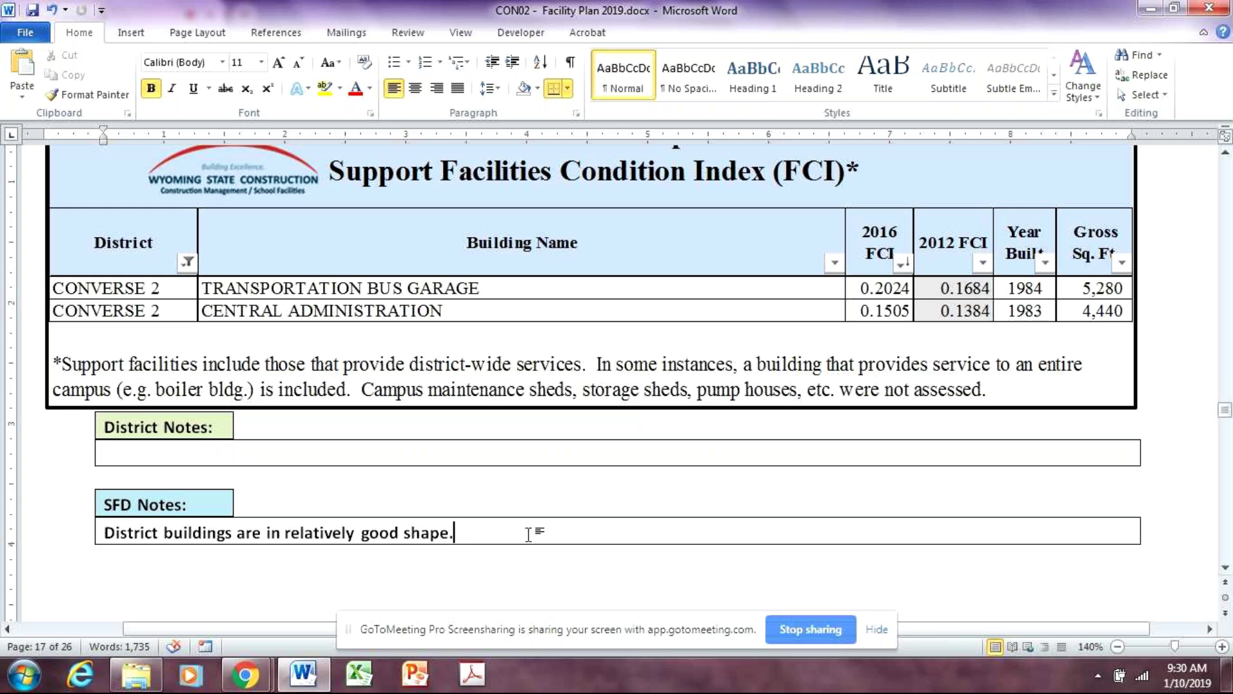
pyautogui.scroll(-2, 602, 573)
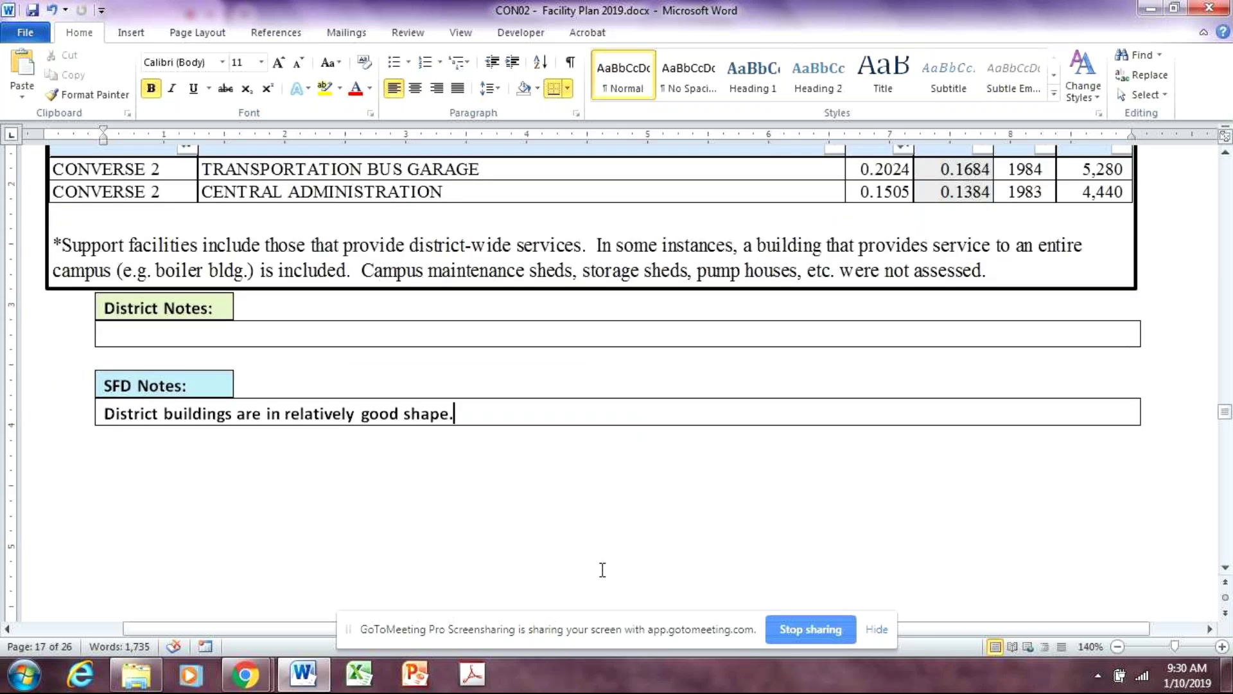
pyautogui.scroll(-15, 579, 592)
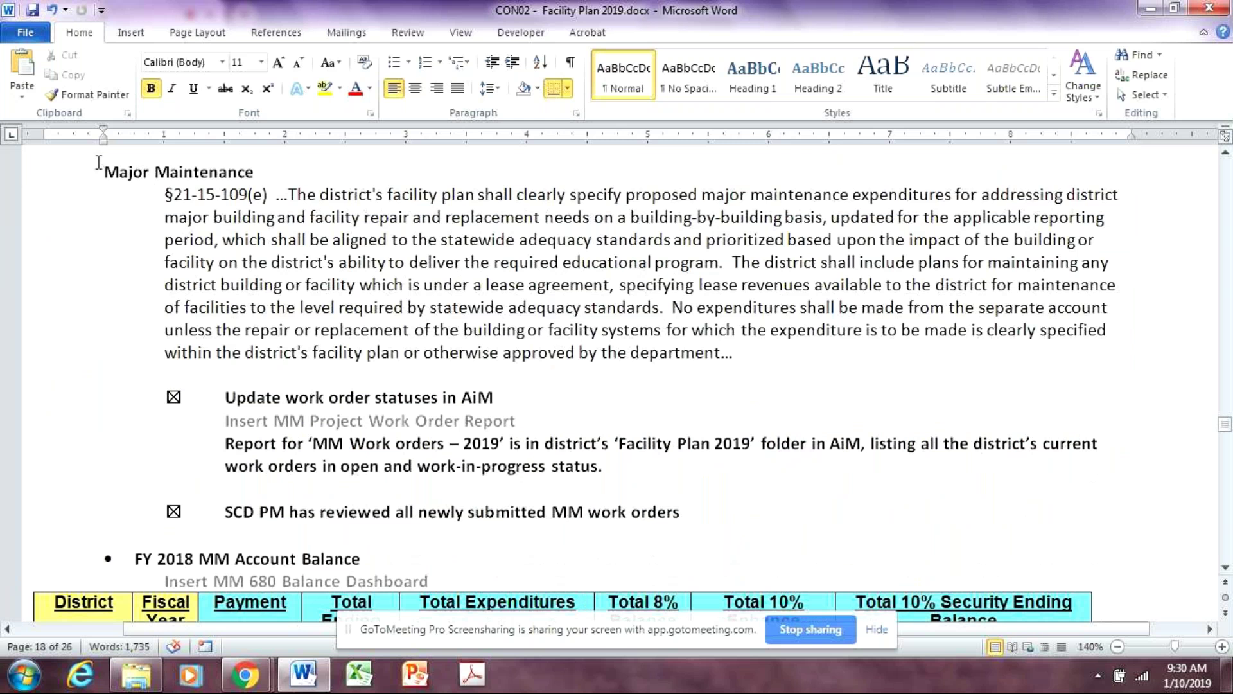
# Review page 18's work-order checklist and MM balance table, continuing to page 19's FY 2018 expenditures
pyautogui.click(552, 398)
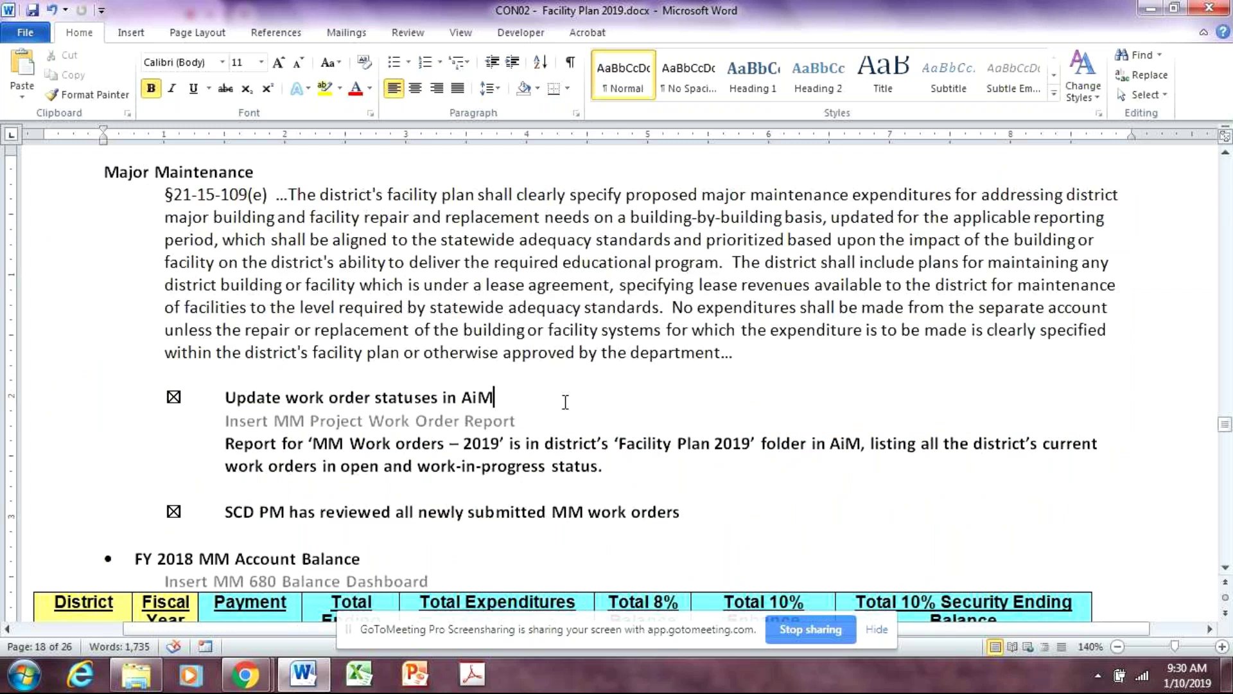
pyautogui.click(226, 514)
pyautogui.scroll(-4, 829, 527)
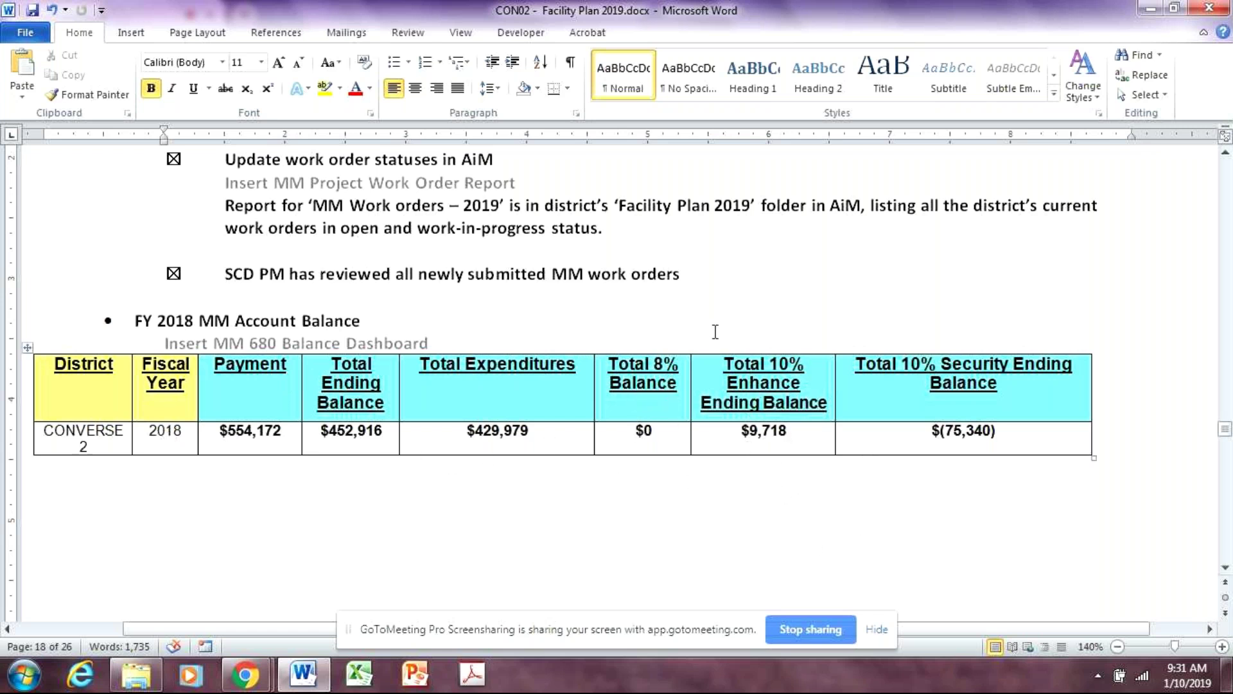
pyautogui.click(719, 366)
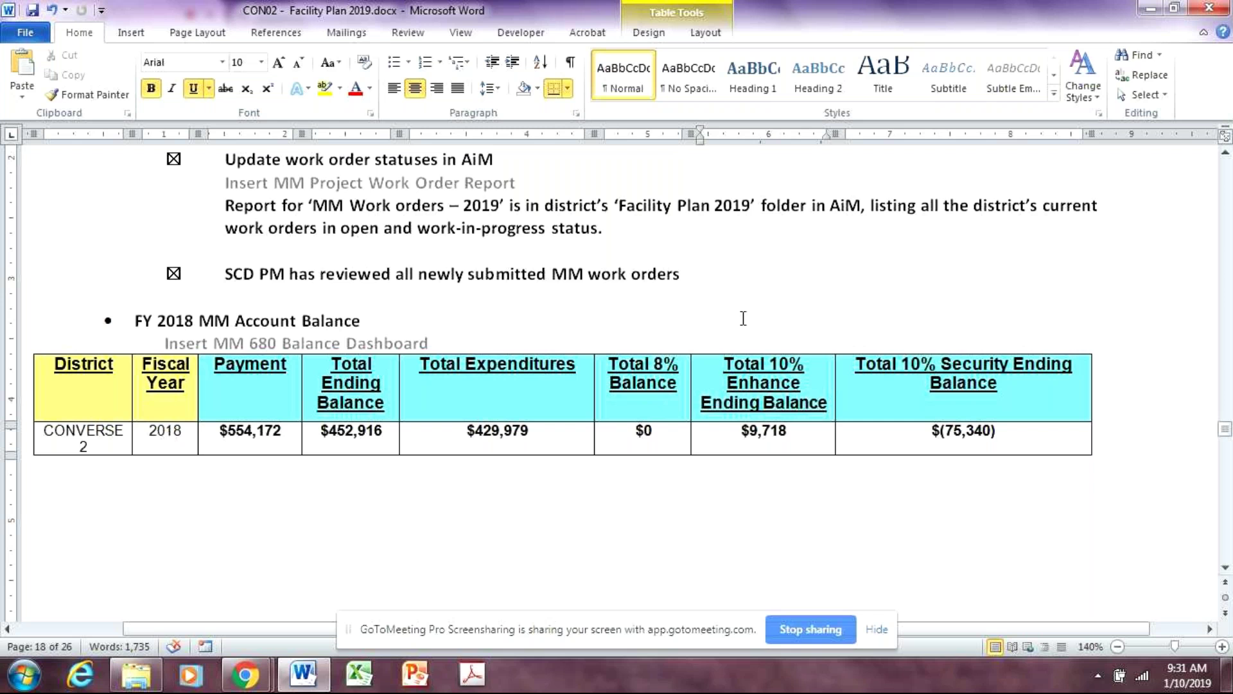
pyautogui.click(46, 432)
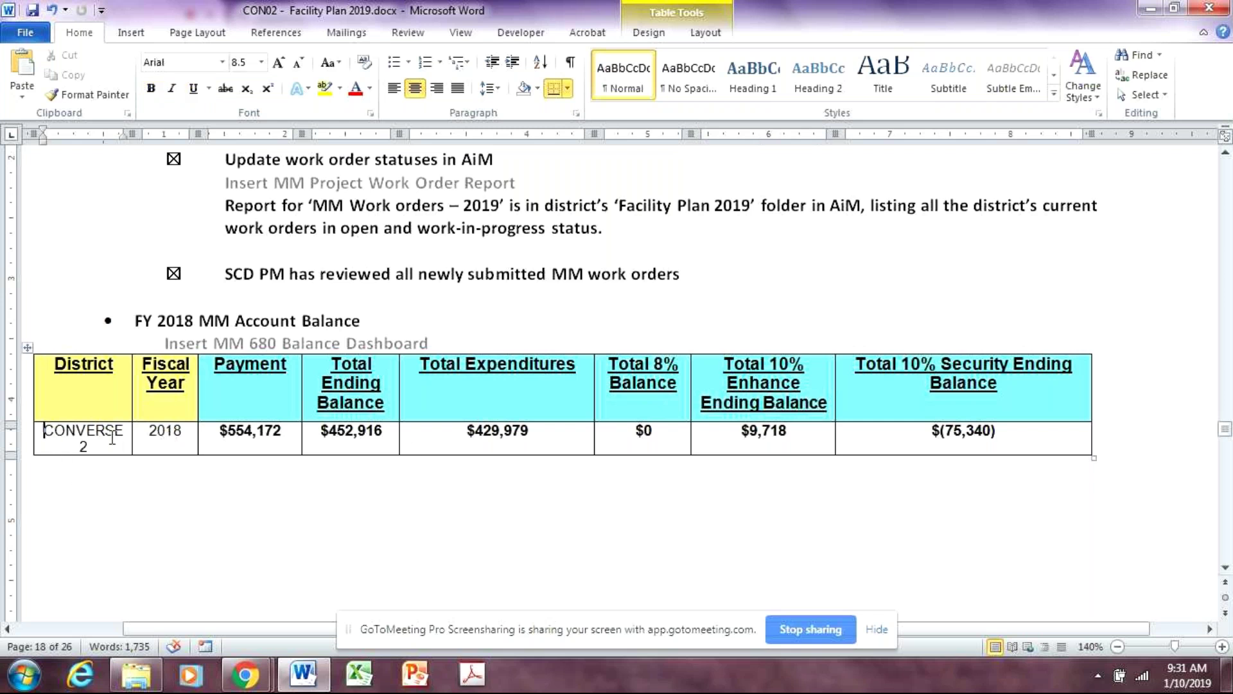
pyautogui.click(365, 475)
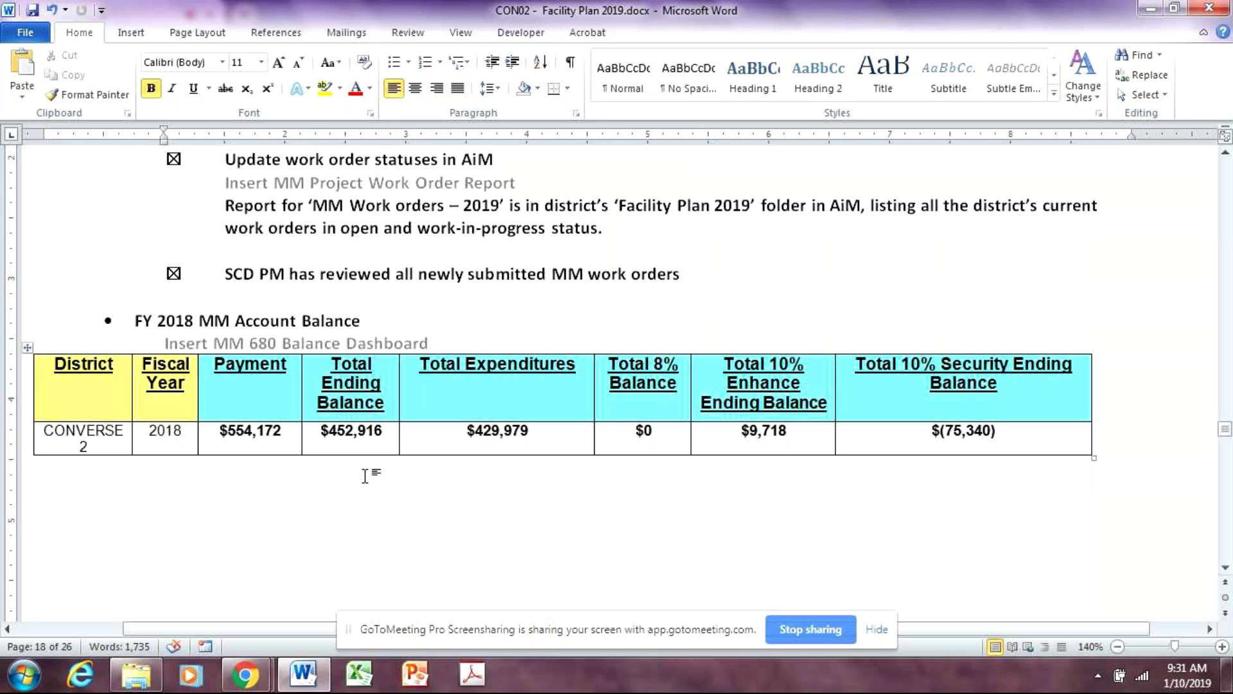
pyautogui.scroll(-3, 366, 475)
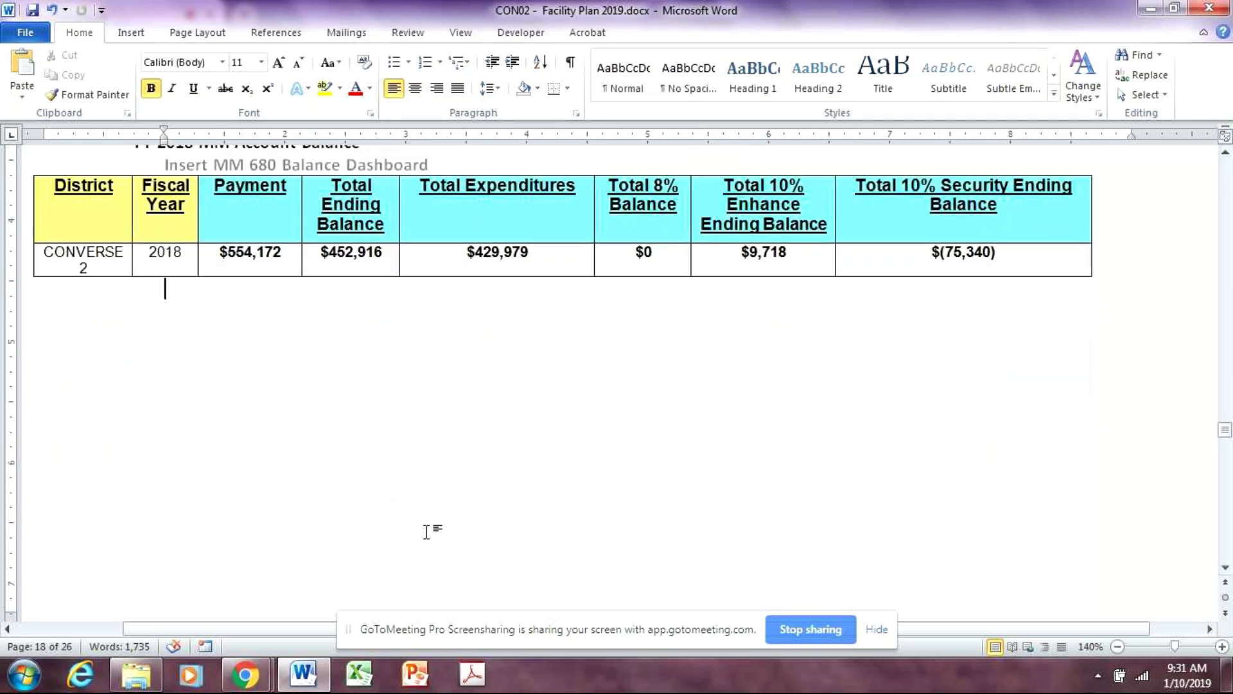
pyautogui.scroll(-10, 461, 568)
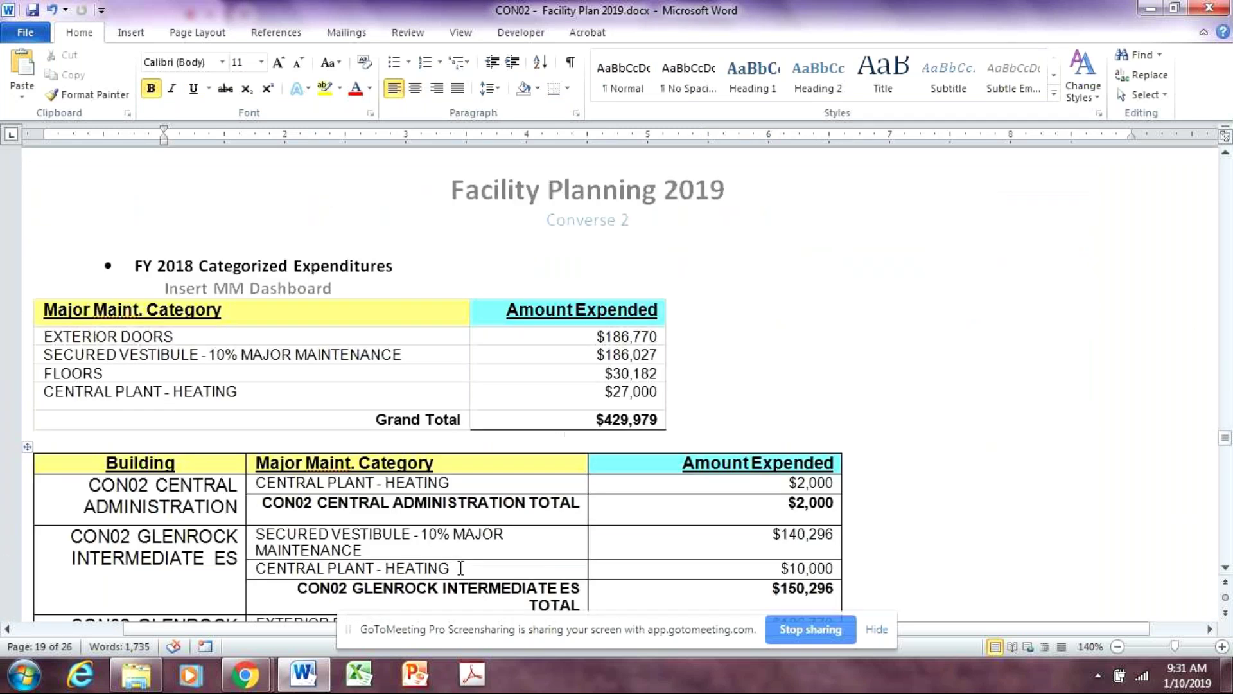
# Scroll through page 19 and jump from the end of its SFD note into the empty page 20 box
pyautogui.scroll(-1, 461, 567)
pyautogui.scroll(-1, 469, 568)
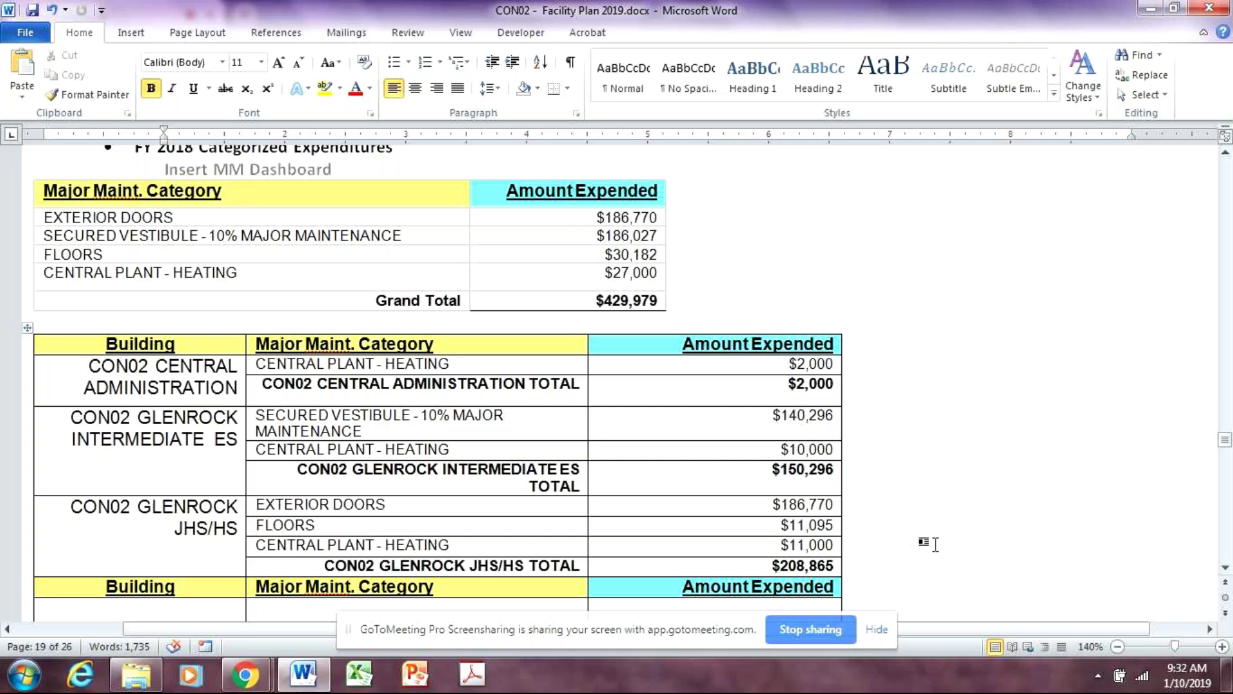
pyautogui.scroll(-5, 931, 545)
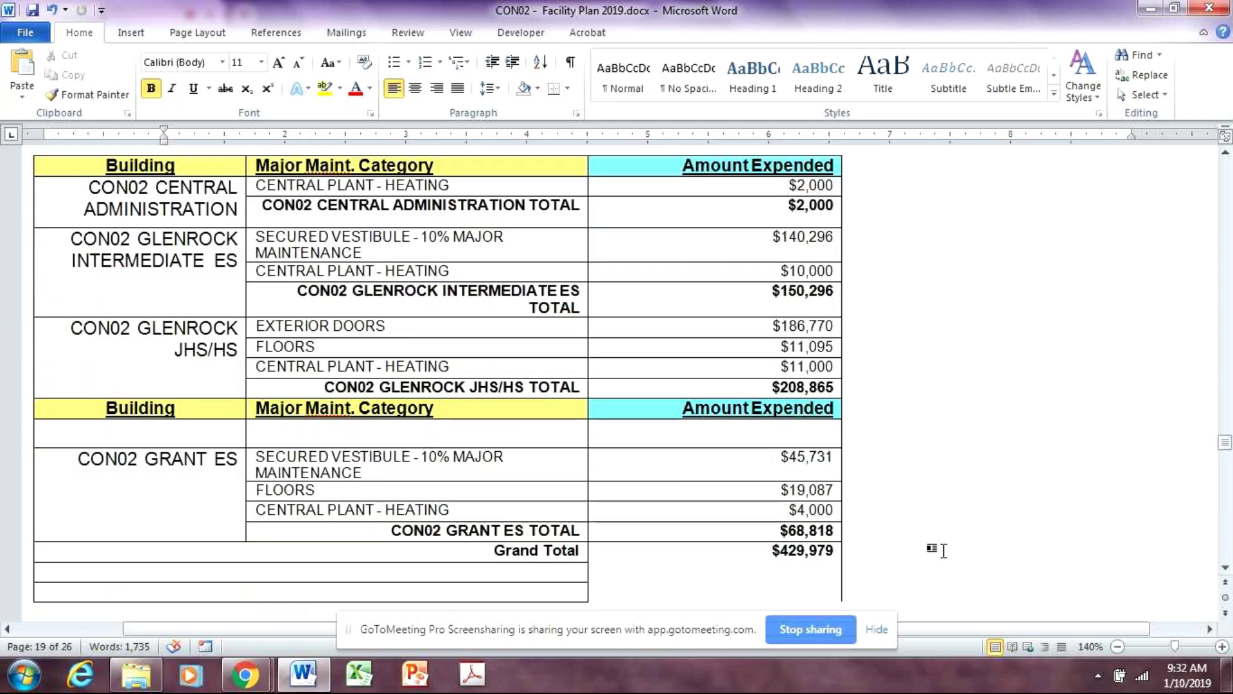
pyautogui.scroll(-10, 944, 550)
pyautogui.scroll(20, 947, 549)
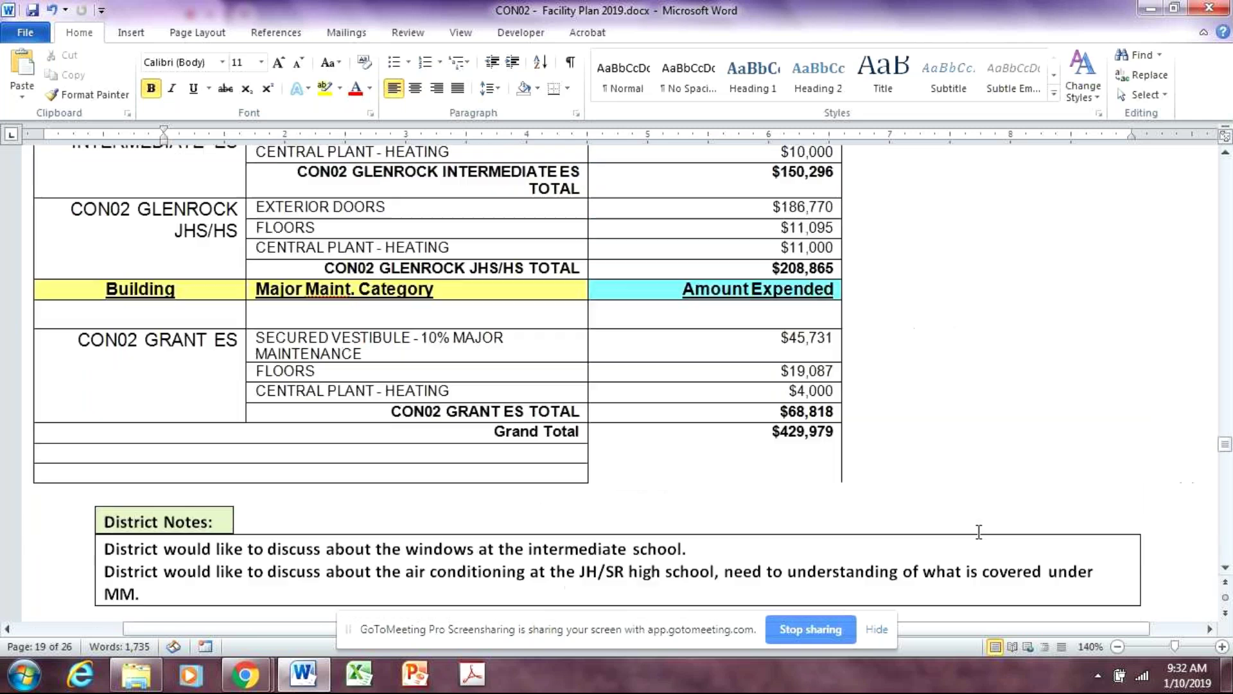
pyautogui.scroll(-5, 977, 529)
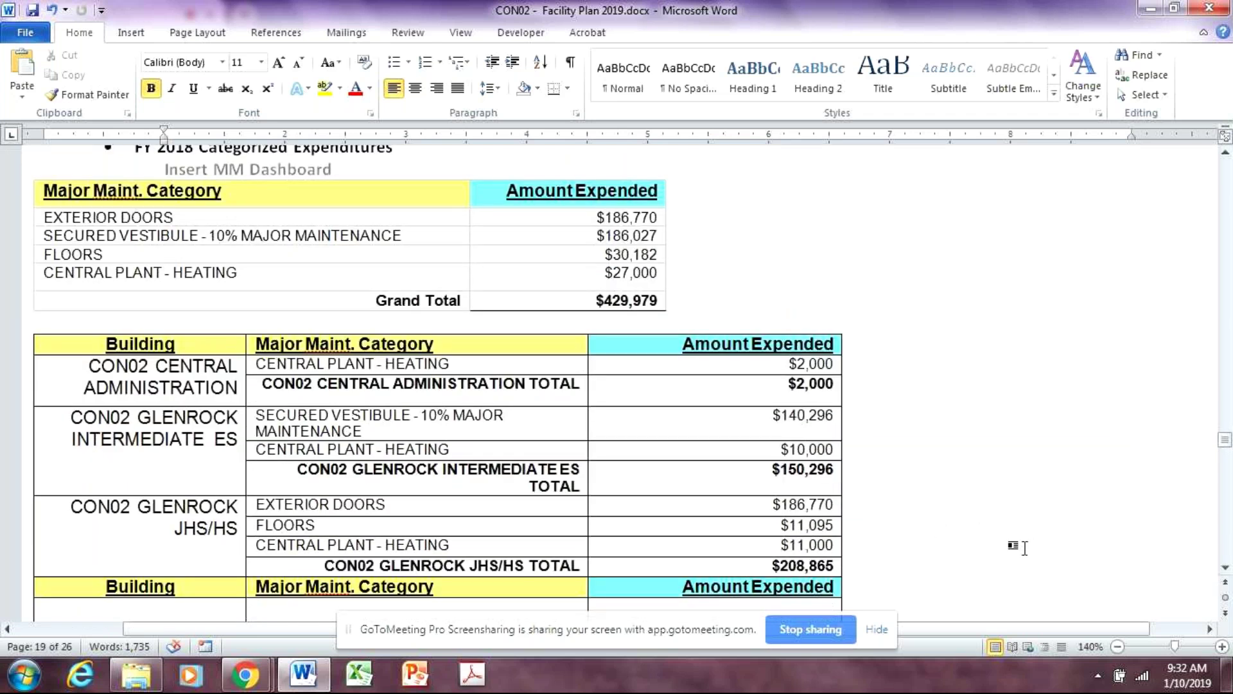
pyautogui.scroll(-8, 1019, 545)
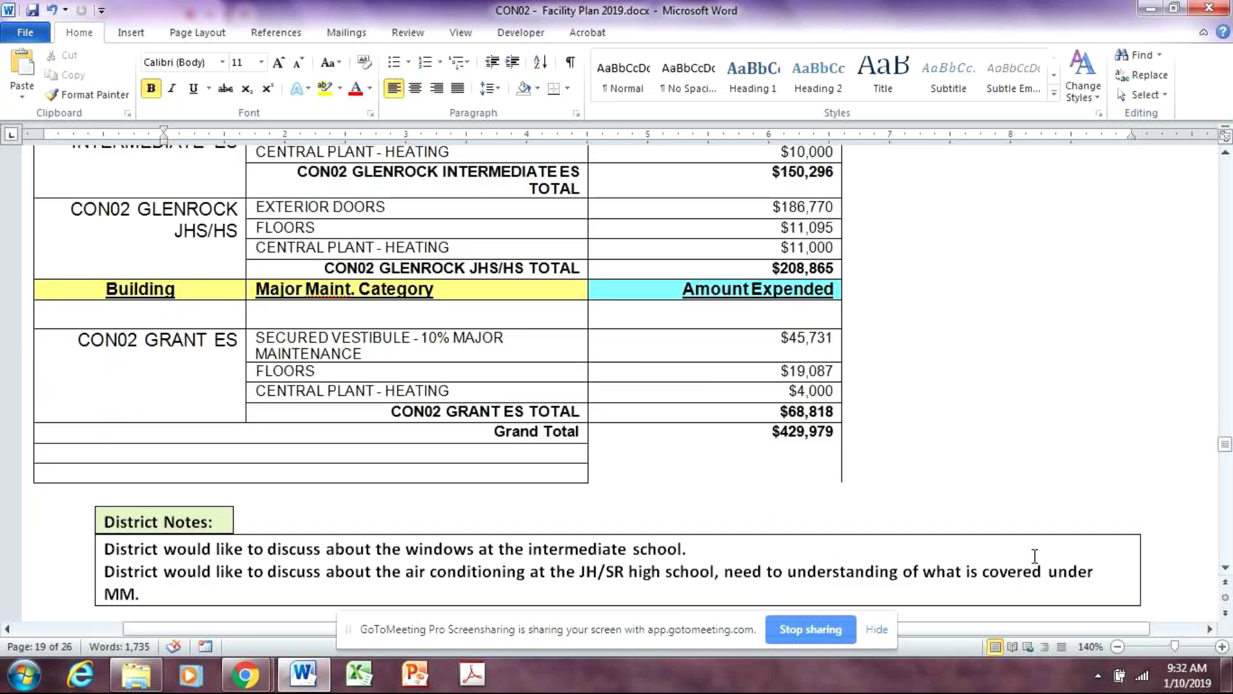
pyautogui.scroll(-5, 1035, 556)
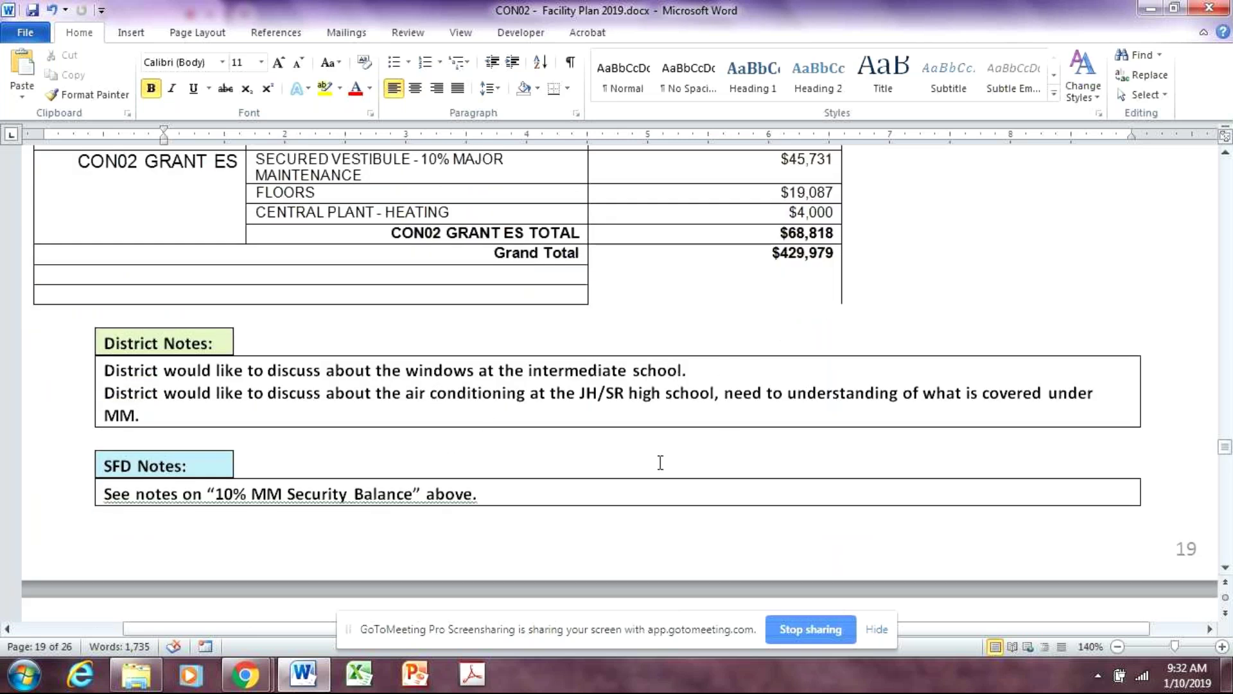
pyautogui.click(584, 498)
pyautogui.hotkey('ctrl', 'Return')
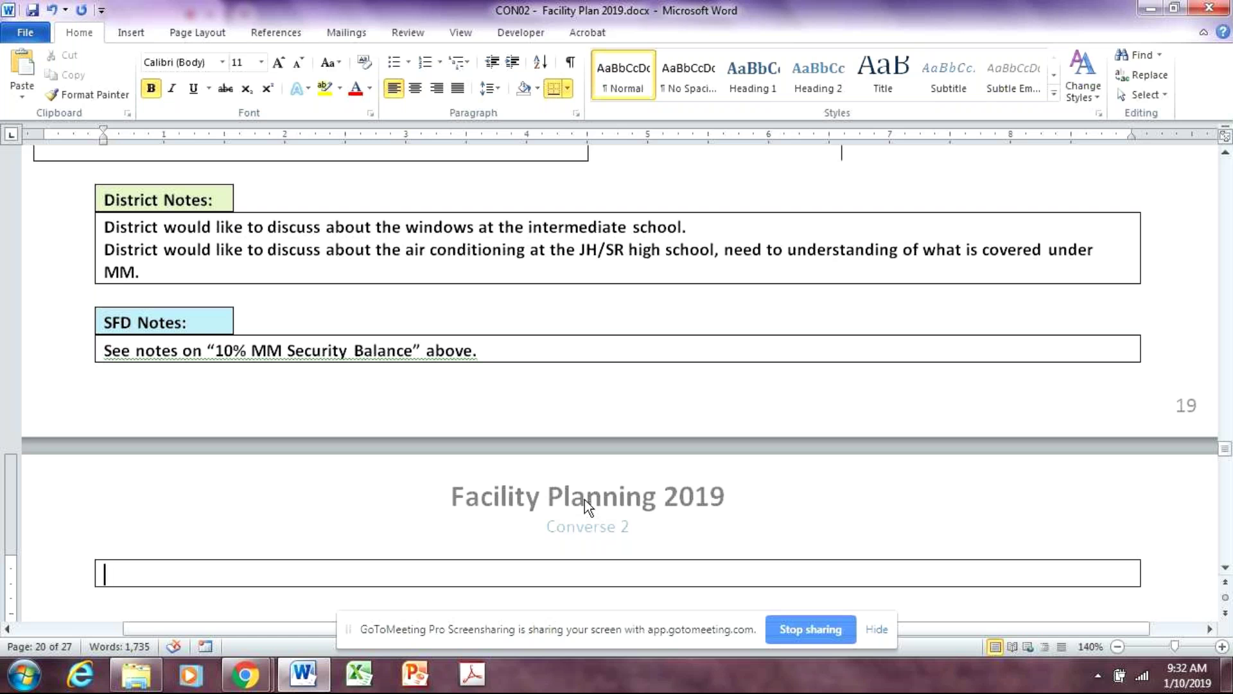
# Write the Windows note: the district went out to bid, but it was too high for MM to cover
pyautogui.click(191, 577)
pyautogui.write('Window')
pyautogui.write('s - ')
pyautogui.write('the')
pyautogui.press('BackSpace')
pyautogui.press('BackSpace')
pyautogui.press('BackSpace')
pyautogui.press('BackSpace')
pyautogui.write('The dist')
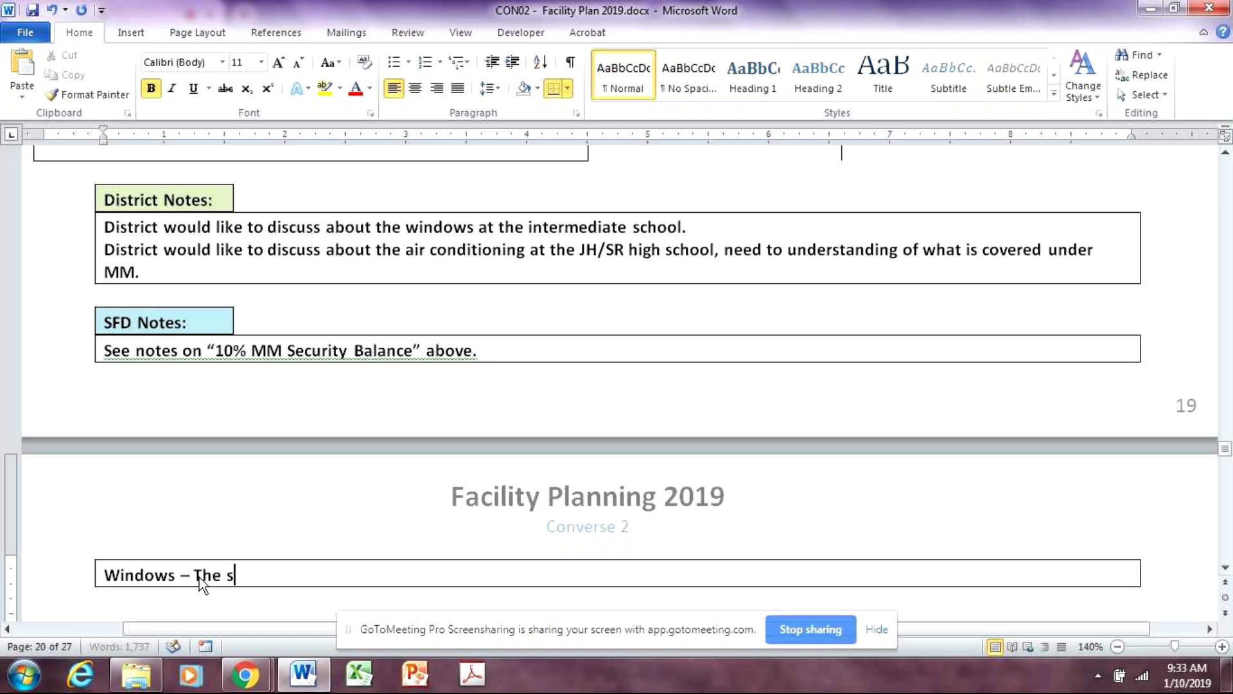
pyautogui.write('rict')
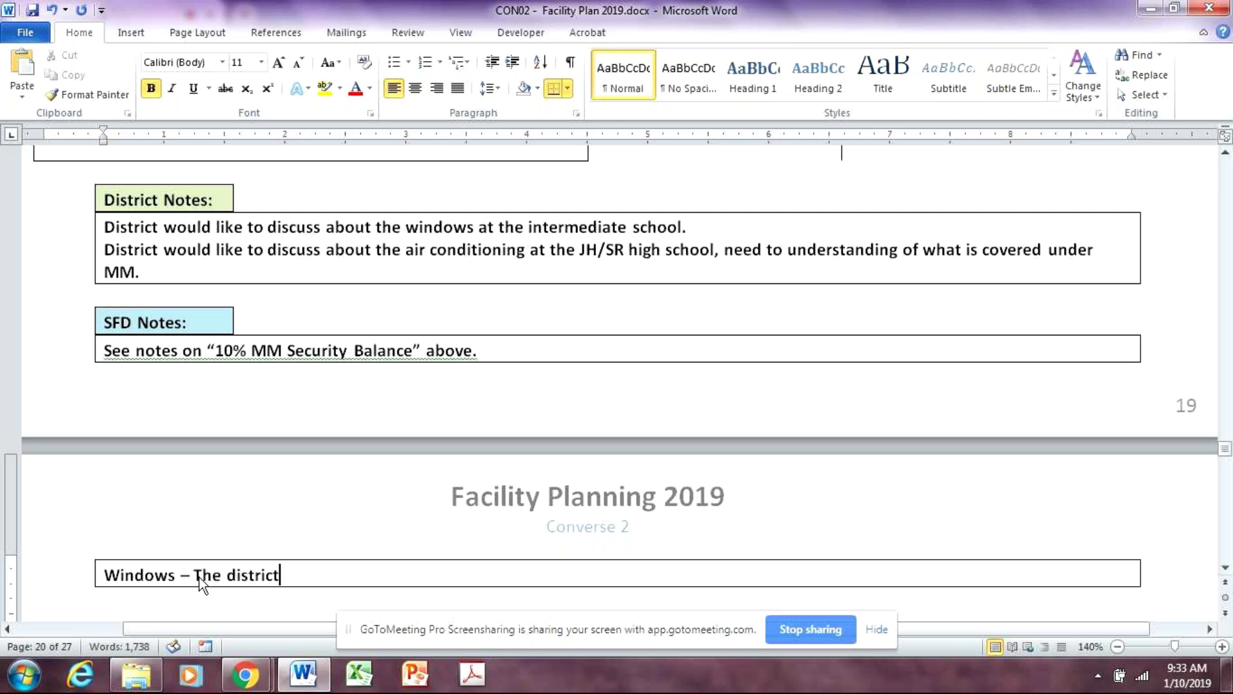
pyautogui.write(' has s')
pyautogui.press('BackSpace')
pyautogui.write('had a')
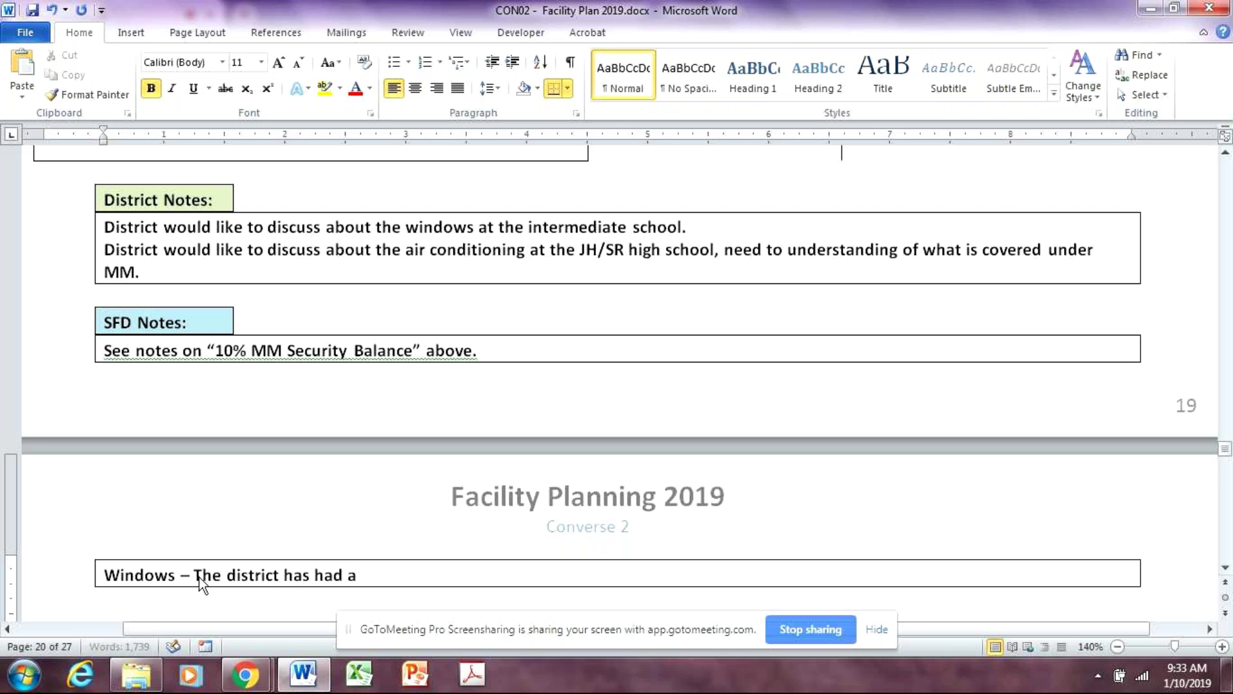
pyautogui.write(' study for the')
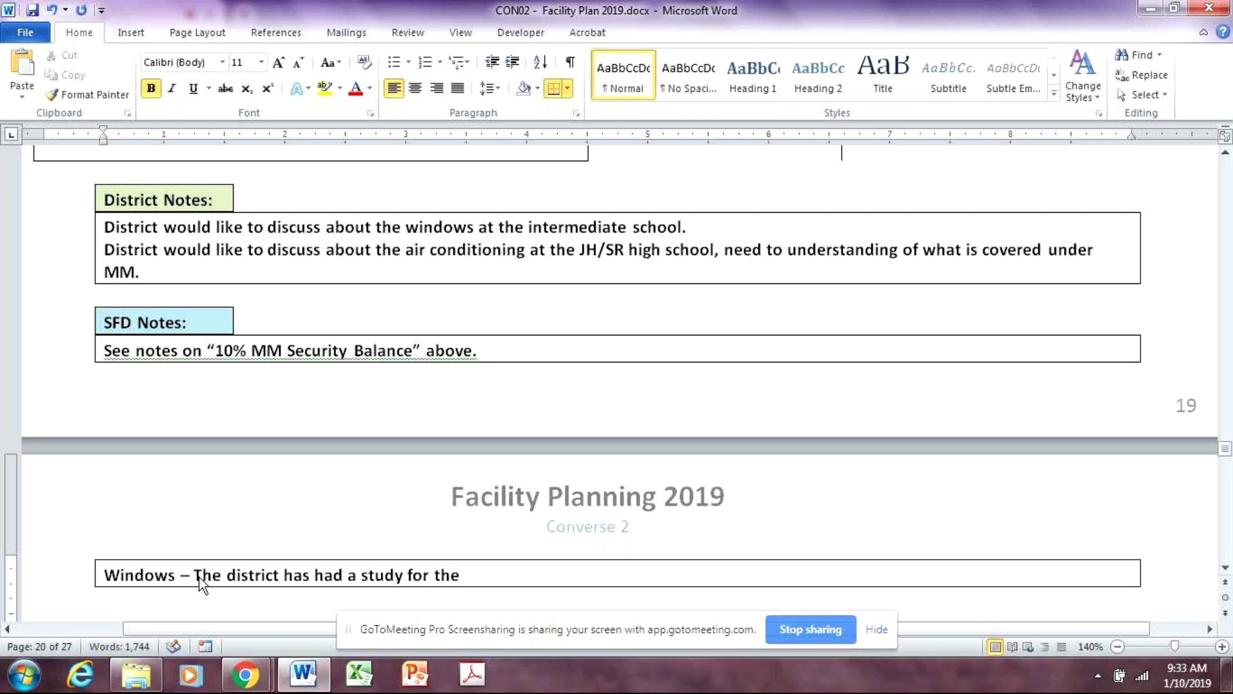
pyautogui.write(' windows')
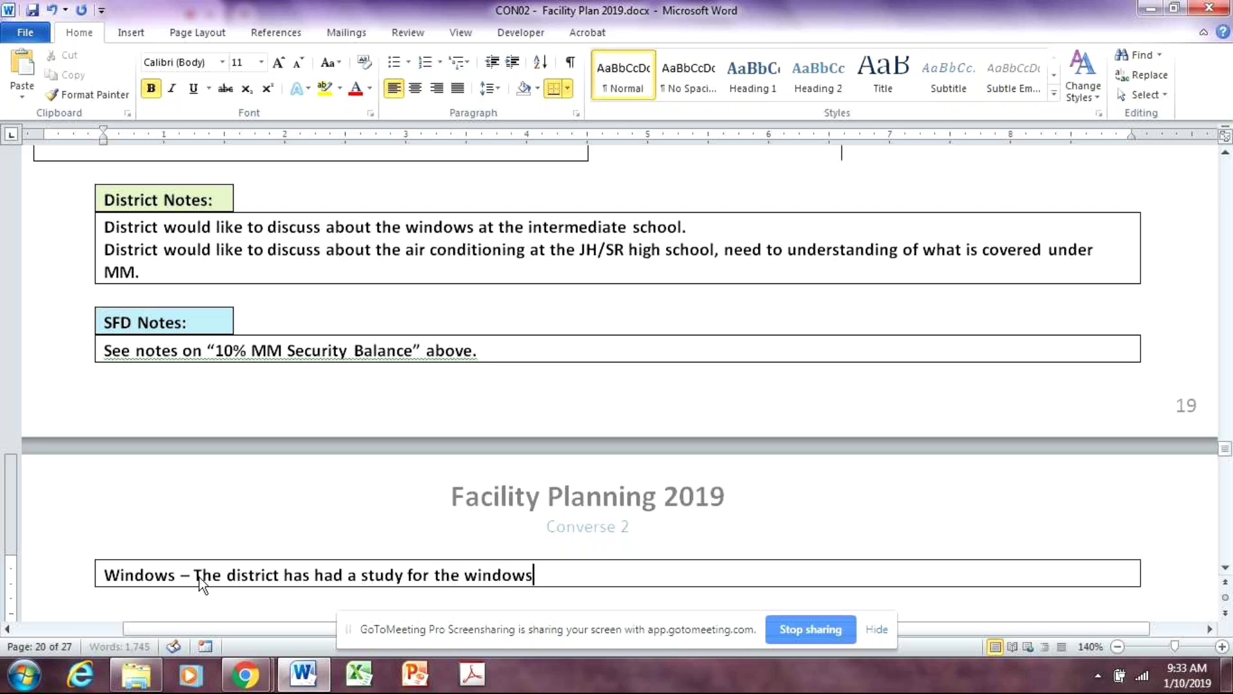
pyautogui.write(' and b')
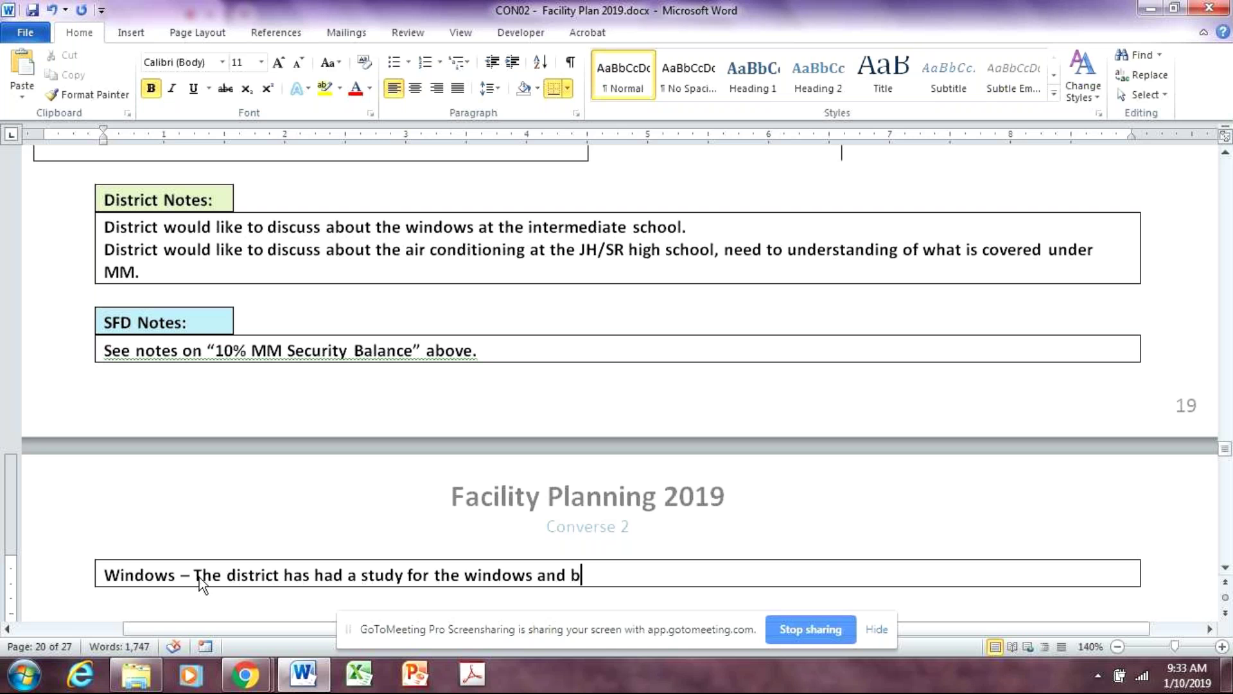
pyautogui.press('BackSpace')
pyautogui.press('BackSpace')
pyautogui.press('BackSpace')
pyautogui.press('BackSpace')
pyautogui.press('BackSpace')
pyautogui.press('BackSpace')
pyautogui.press('BackSpace')
pyautogui.press('BackSpace')
pyautogui.press('BackSpace')
pyautogui.press('BackSpace')
pyautogui.press('BackSpace')
pyautogui.press('BackSpace')
pyautogui.press('BackSpace')
pyautogui.press('BackSpace')
pyautogui.press('BackSpace')
pyautogui.press('BackSpace')
pyautogui.press('BackSpace')
pyautogui.press('BackSpace')
pyautogui.press('BackSpace')
pyautogui.press('BackSpace')
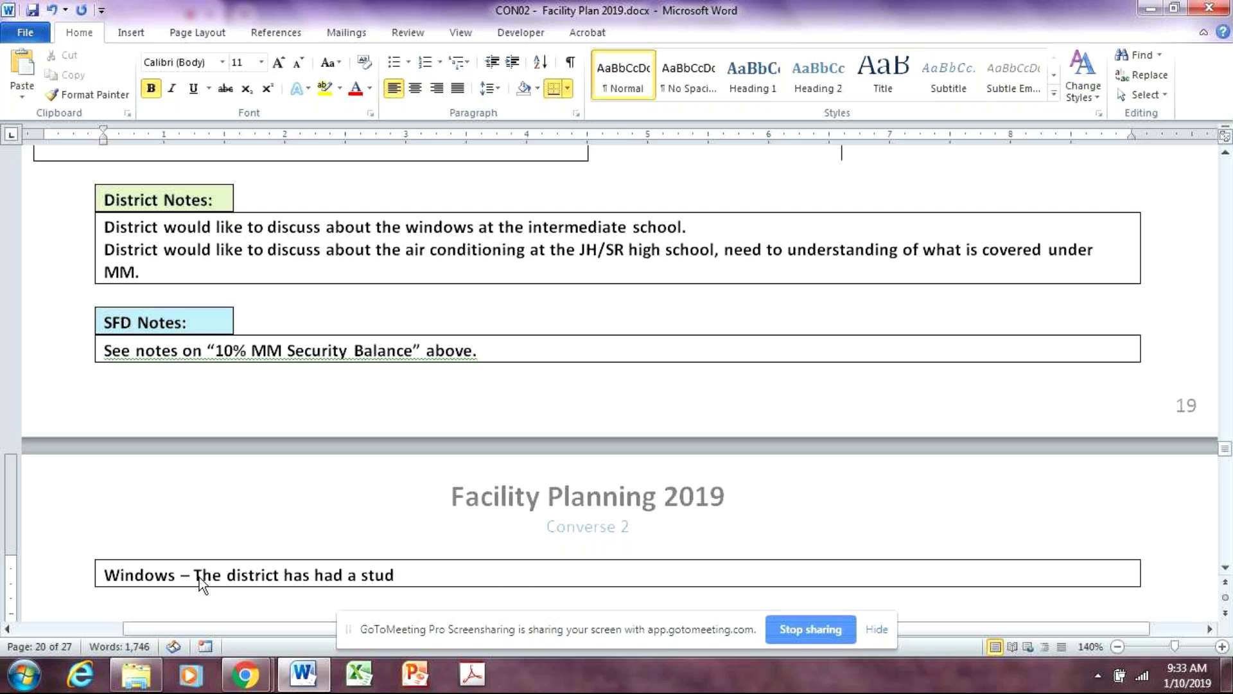
pyautogui.press('BackSpace')
pyautogui.press('BackSpace')
pyautogui.press('BackSpace')
pyautogui.press('BackSpace')
pyautogui.press('BackSpace')
pyautogui.press('BackSpace')
pyautogui.press('BackSpace')
pyautogui.press('BackSpace')
pyautogui.press('BackSpace')
pyautogui.press('BackSpace')
pyautogui.press('BackSpace')
pyautogui.press('BackSpace')
pyautogui.press('BackSpace')
pyautogui.press('BackSpace')
pyautogui.write('w')
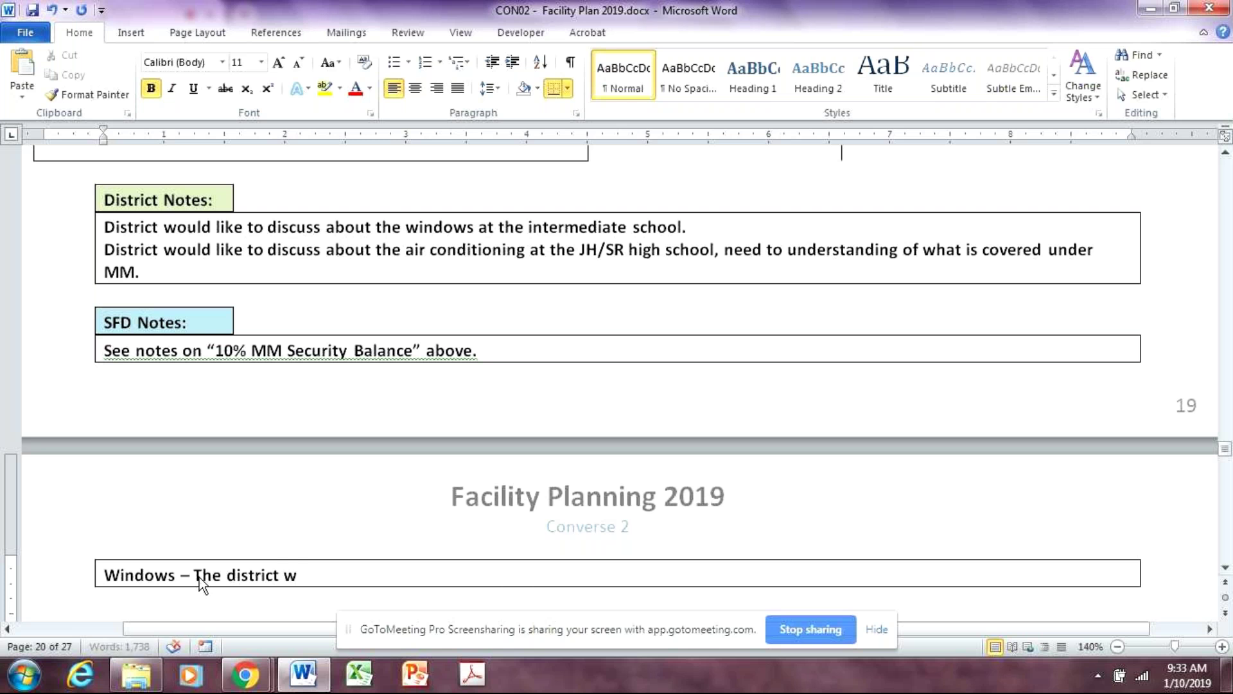
pyautogui.write('ent out to be')
pyautogui.press('BackSpace')
pyautogui.write('id for the windows but the bid was')
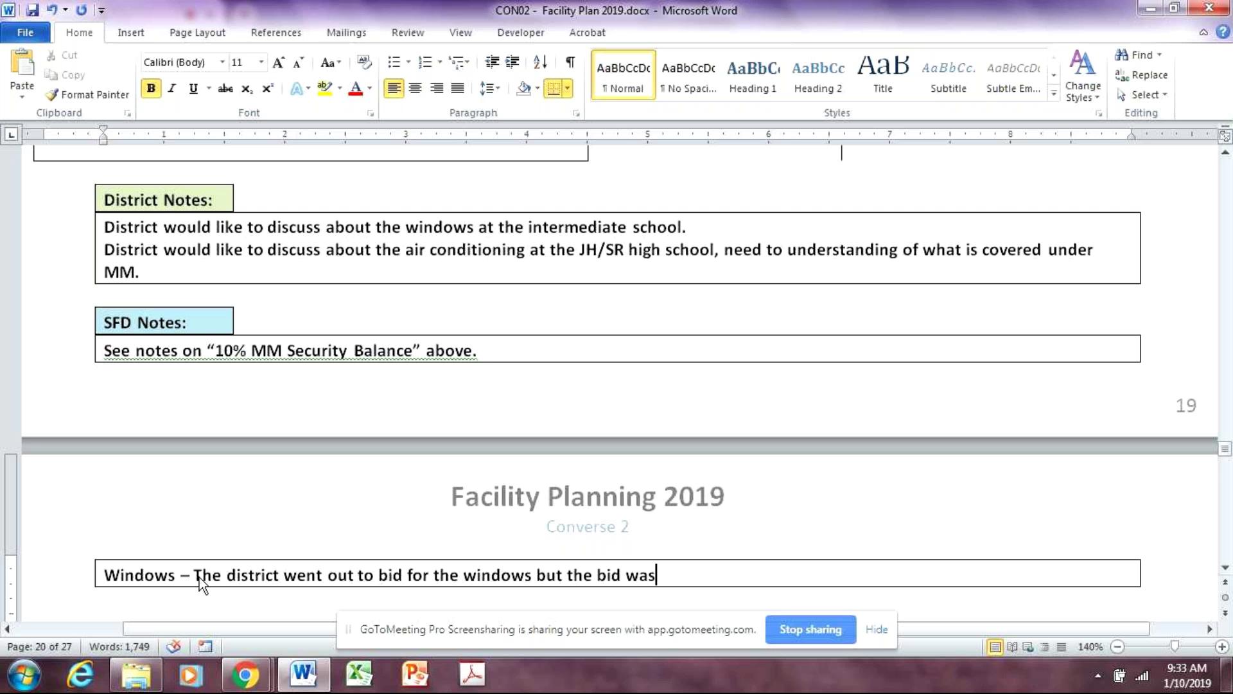
pyautogui.write(' too high')
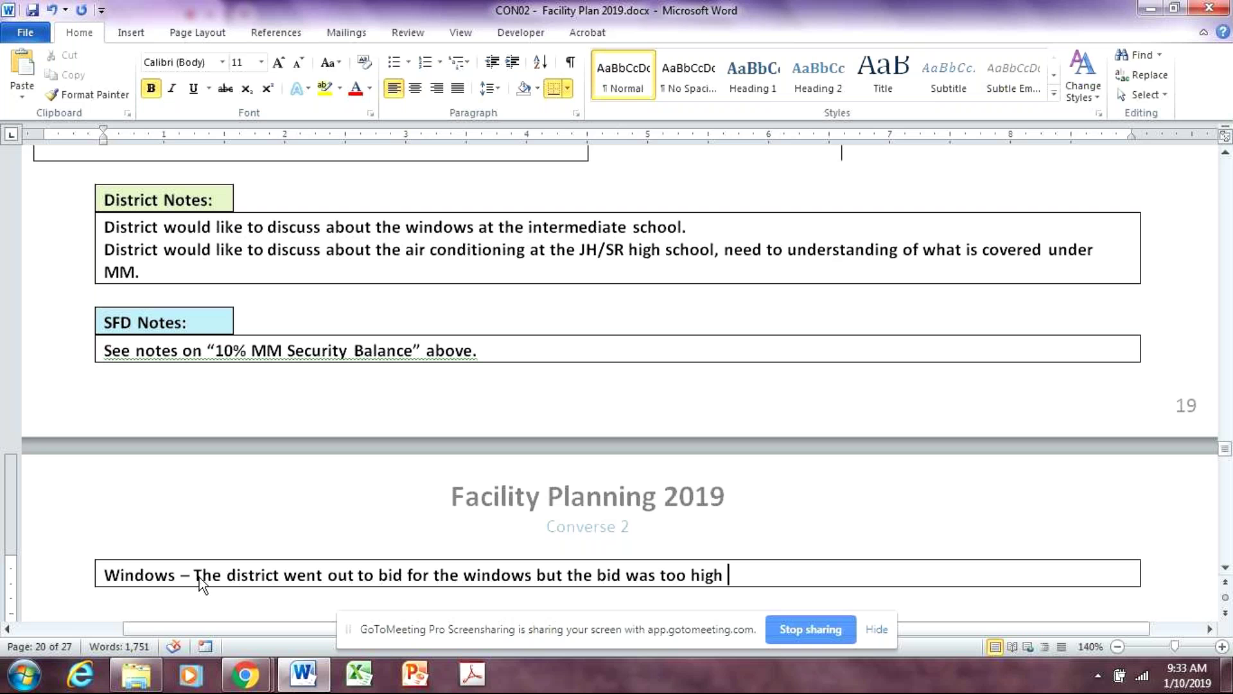
pyautogui.write('.')
pyautogui.press('BackSpace')
pyautogui.press('BackSpace')
pyautogui.write('for MM to ')
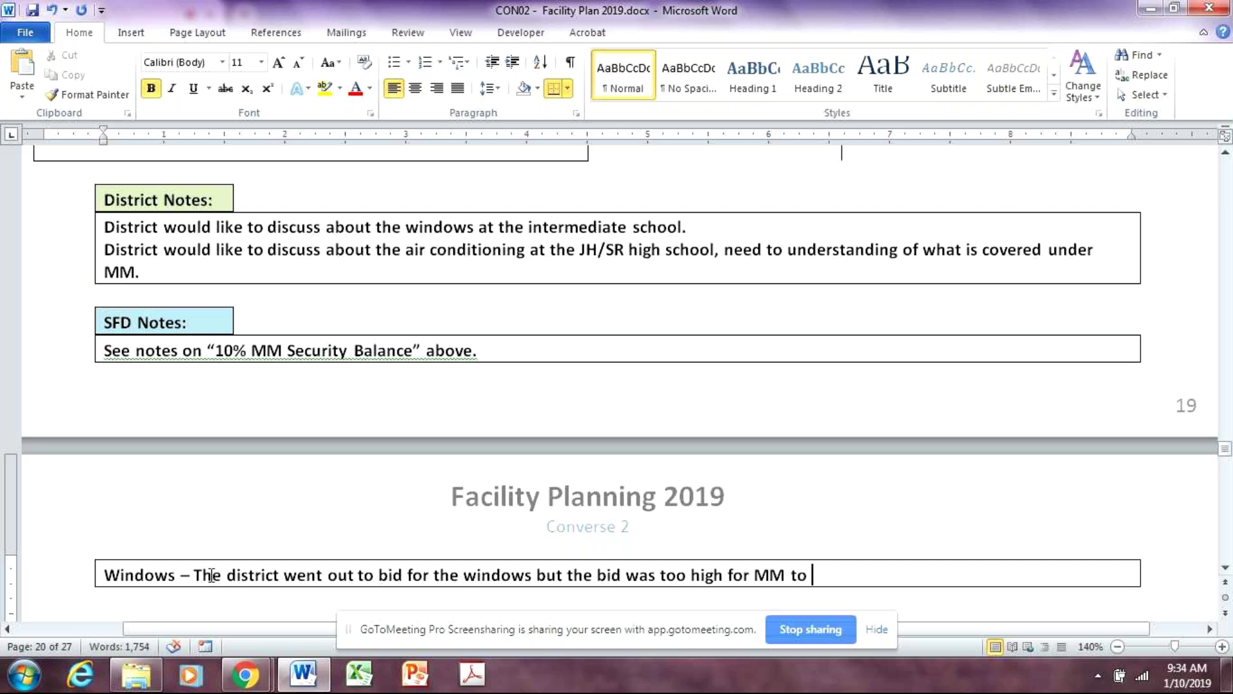
pyautogui.write('cov')
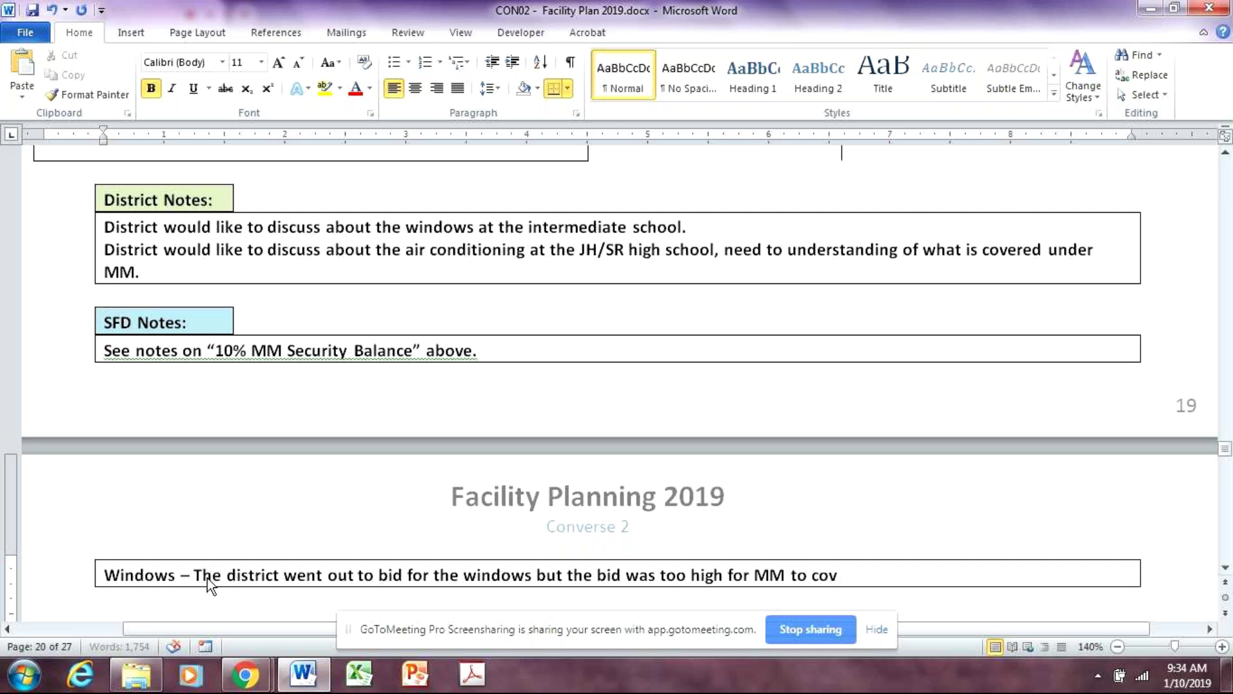
pyautogui.write('er the cost.')
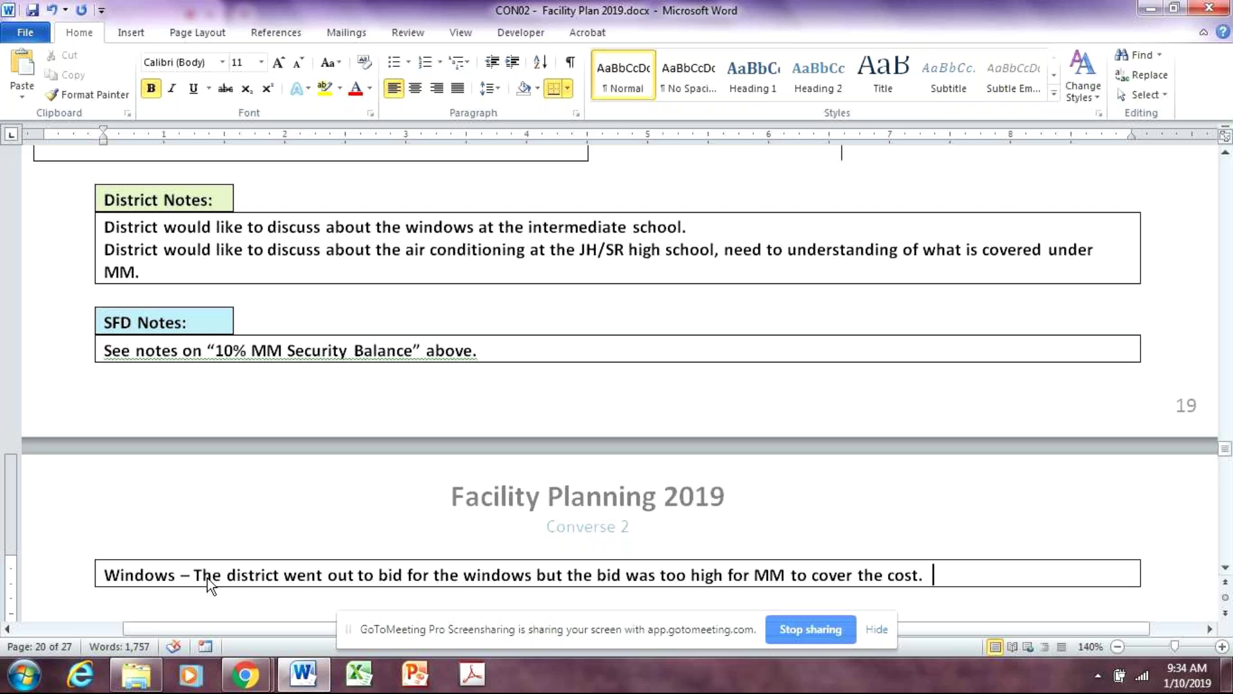
# Add 'The district may request a component project in the future.' to the Windows note
pyautogui.write('The d')
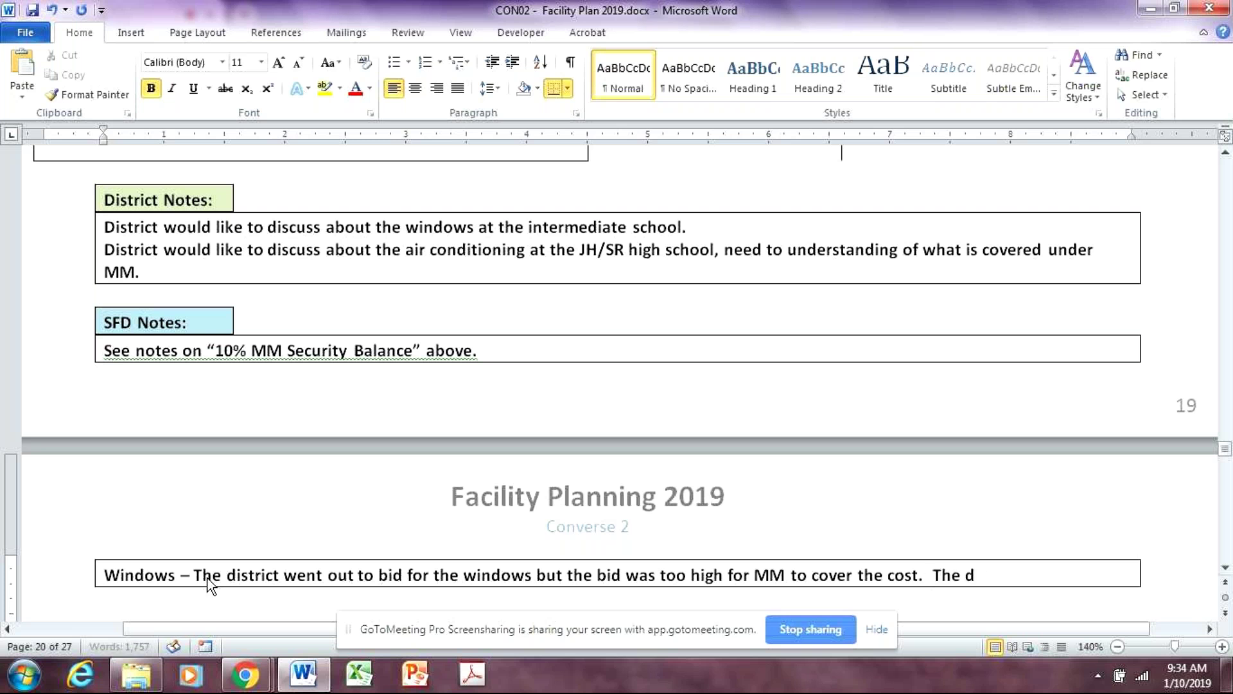
pyautogui.write('istrict may')
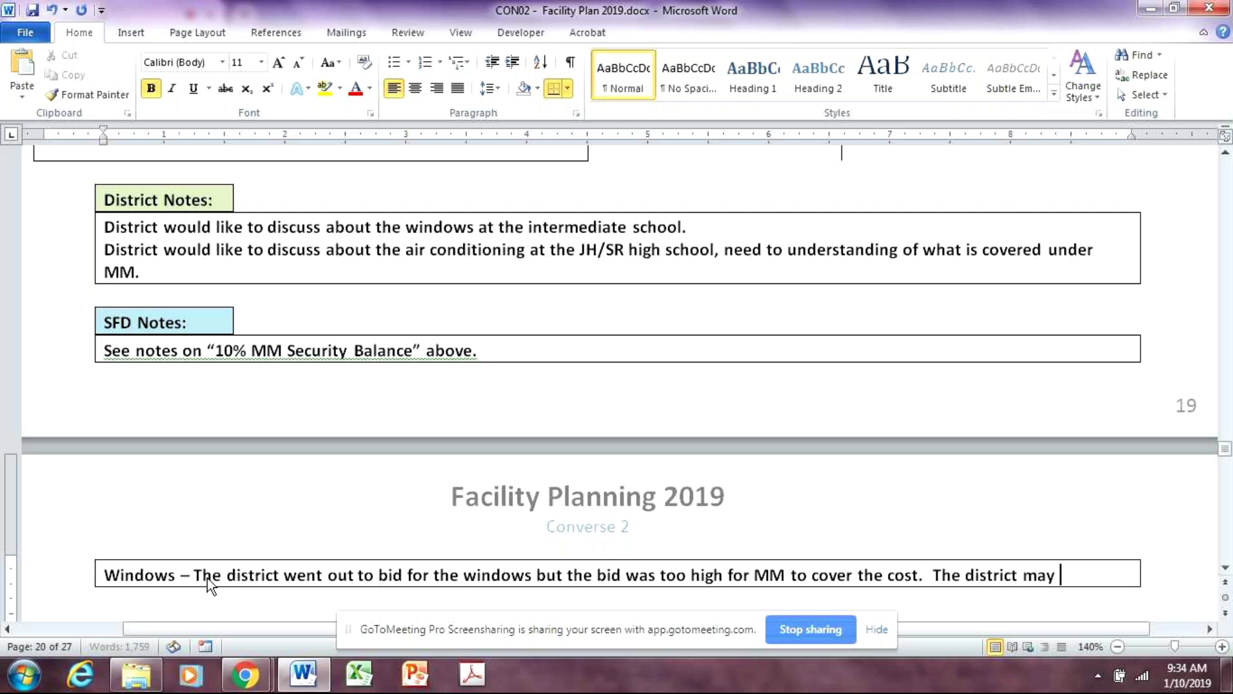
pyautogui.write('request')
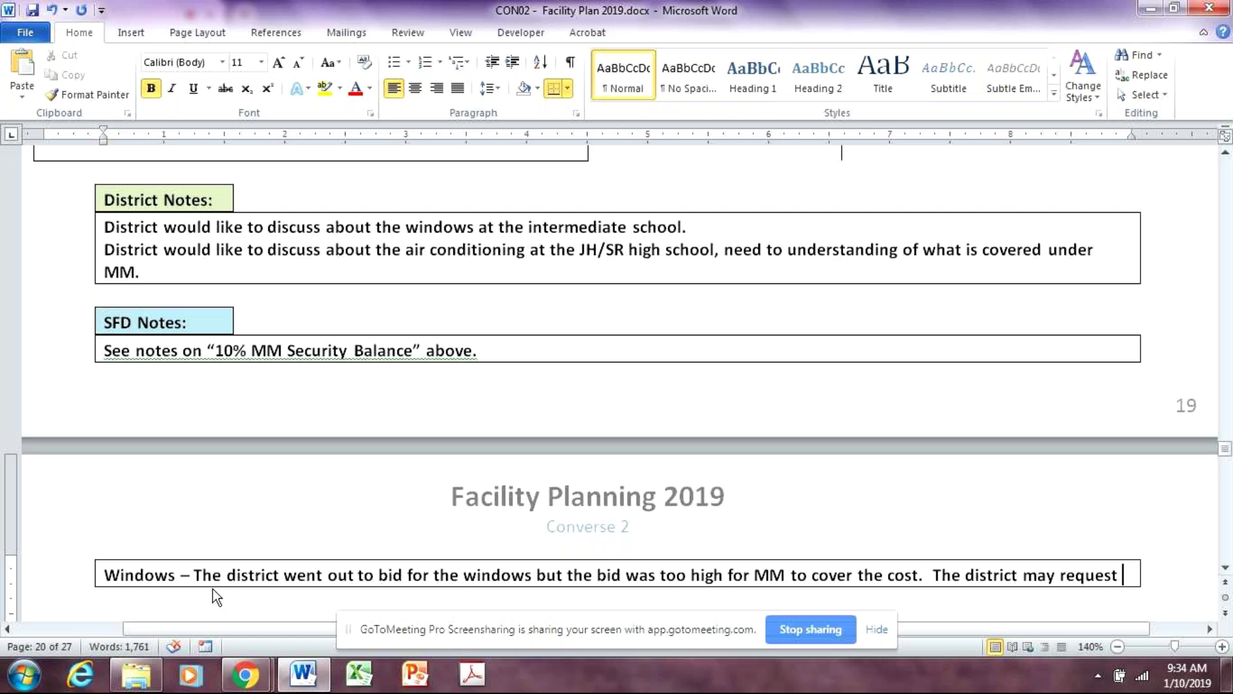
pyautogui.write(' a comp')
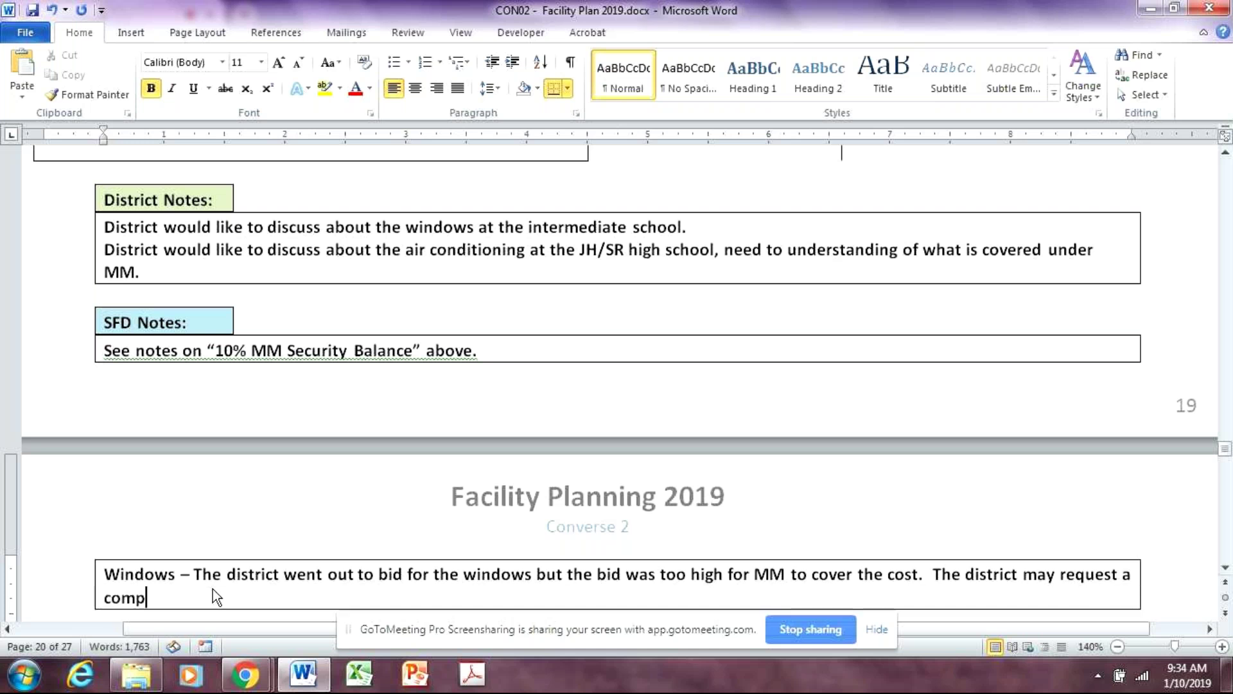
pyautogui.write('onent')
pyautogui.tripleClick(213, 595)
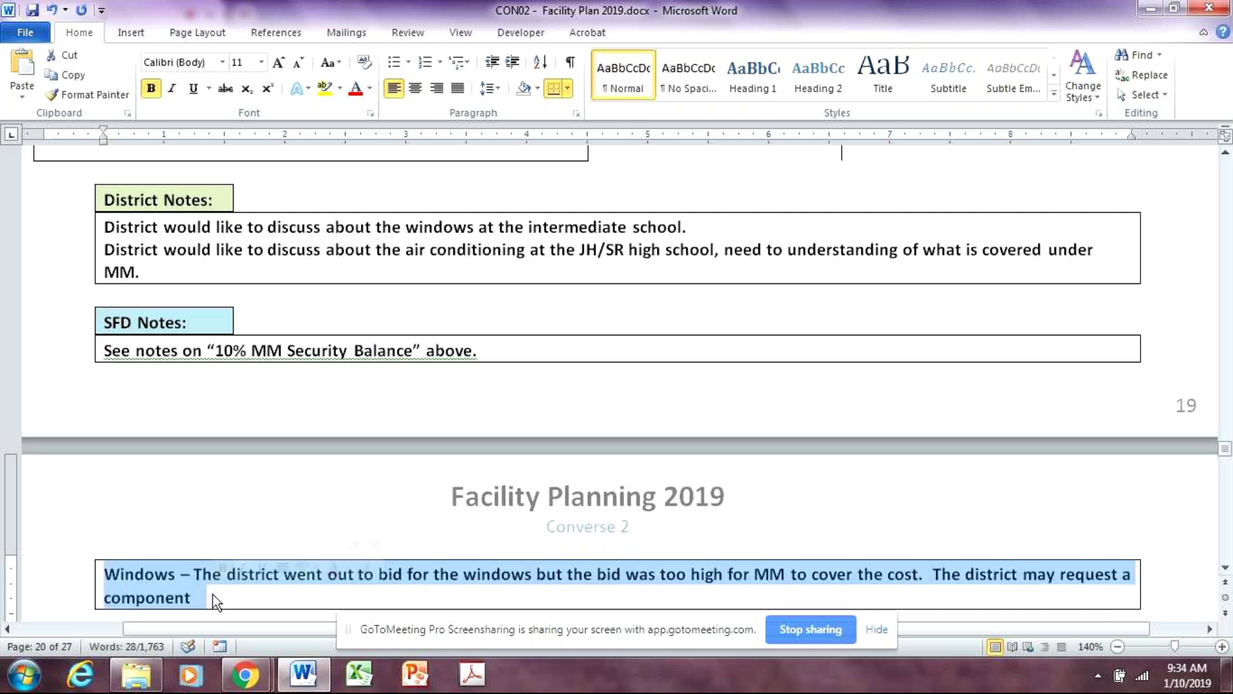
pyautogui.click(296, 587)
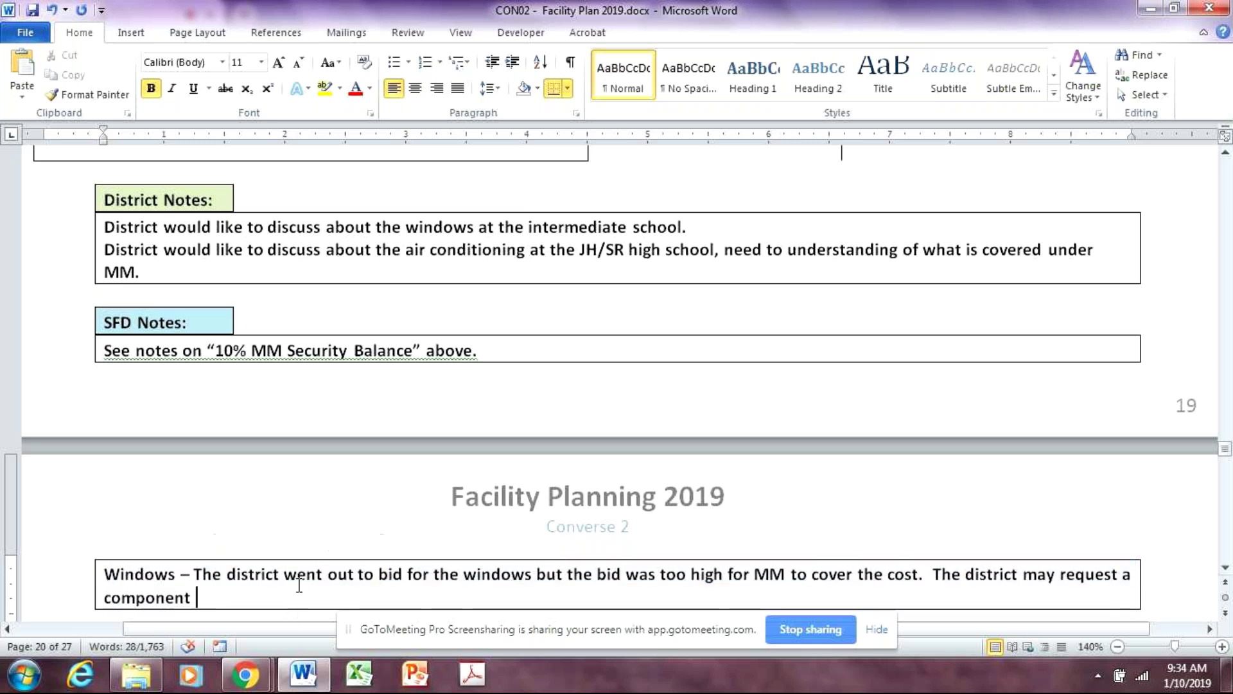
pyautogui.write('projec')
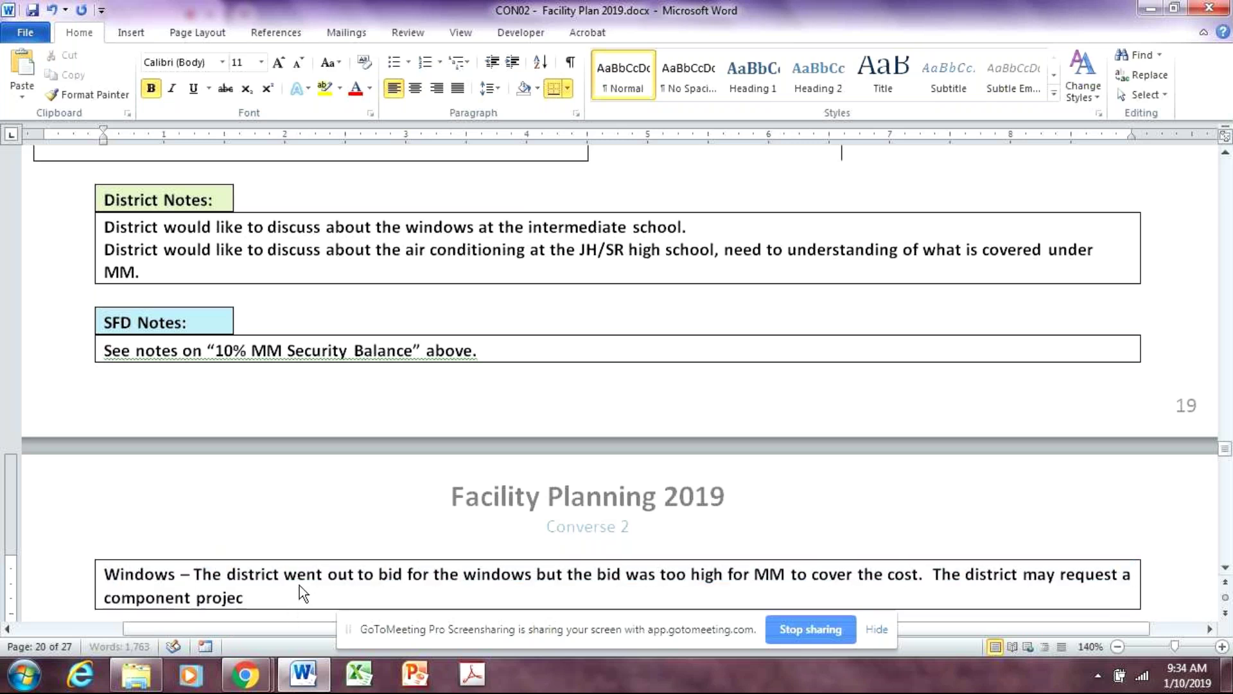
pyautogui.write('t in the future.')
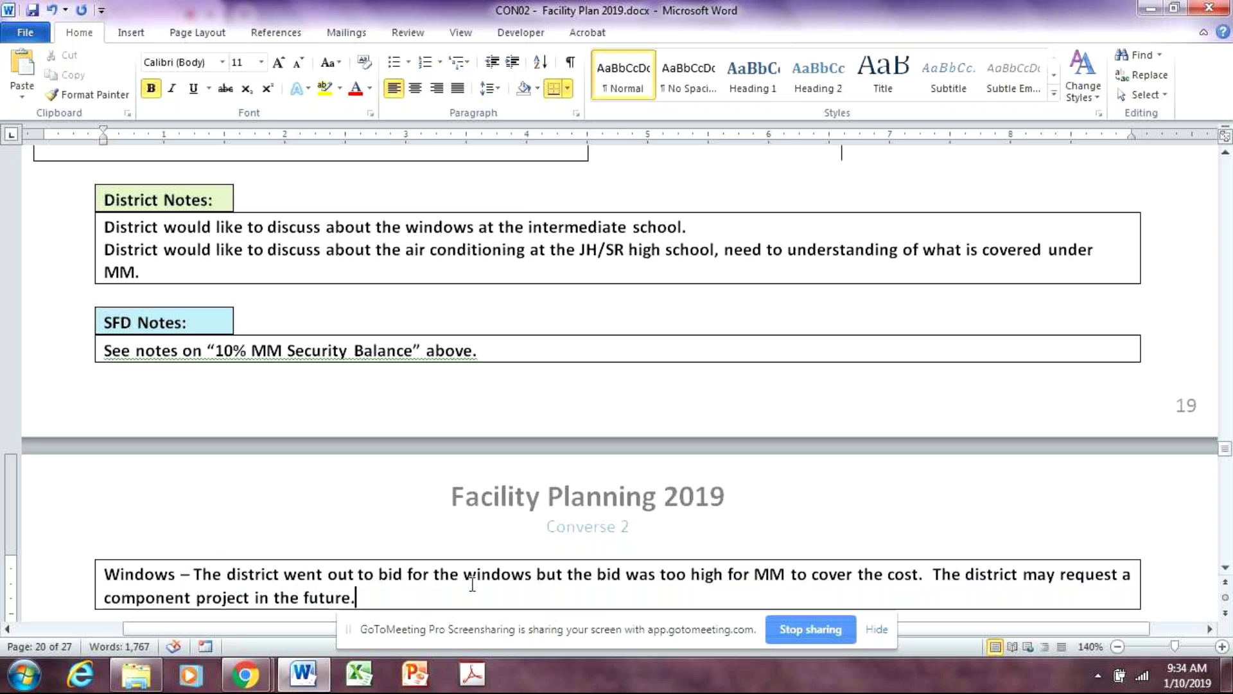
pyautogui.scroll(-3, 482, 582)
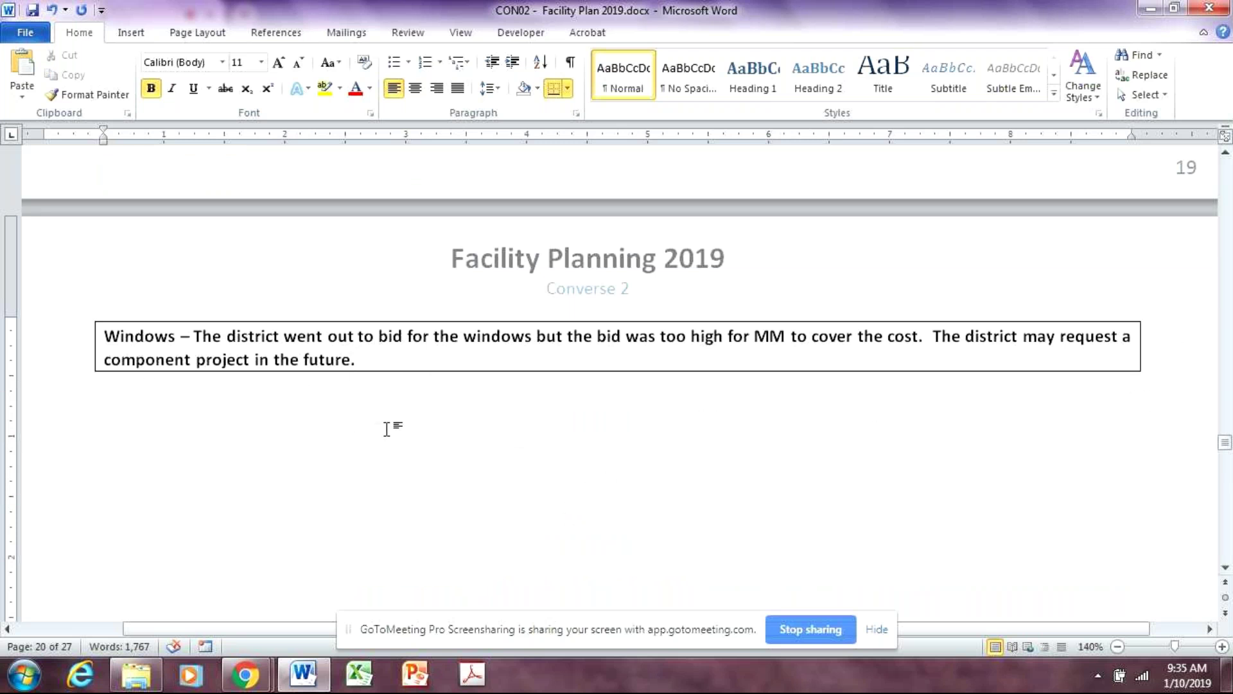
pyautogui.scroll(3, 450, 437)
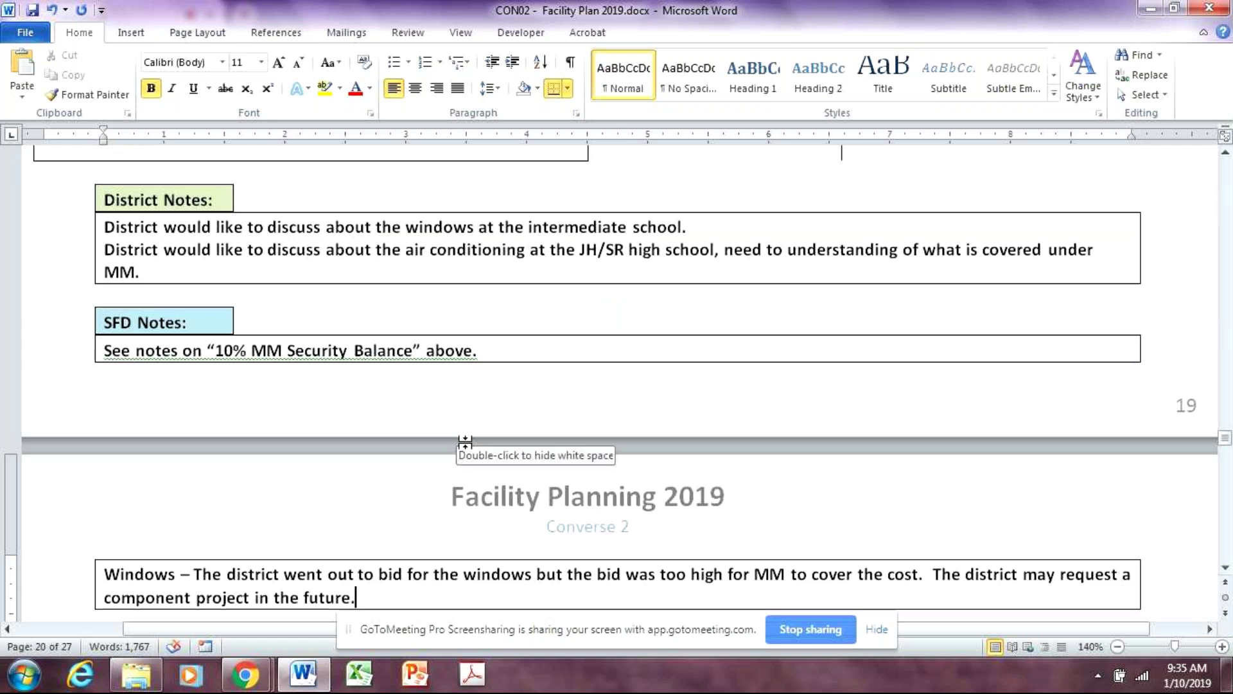
pyautogui.scroll(-2, 463, 449)
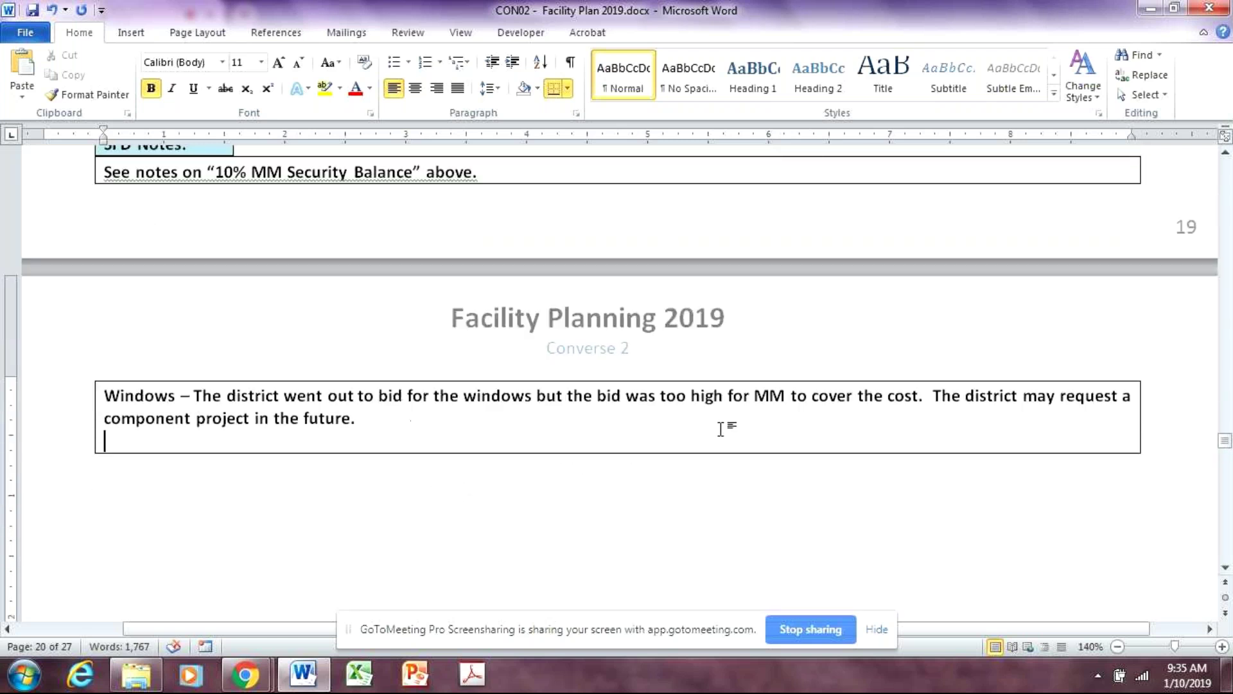
pyautogui.scroll(3, 726, 428)
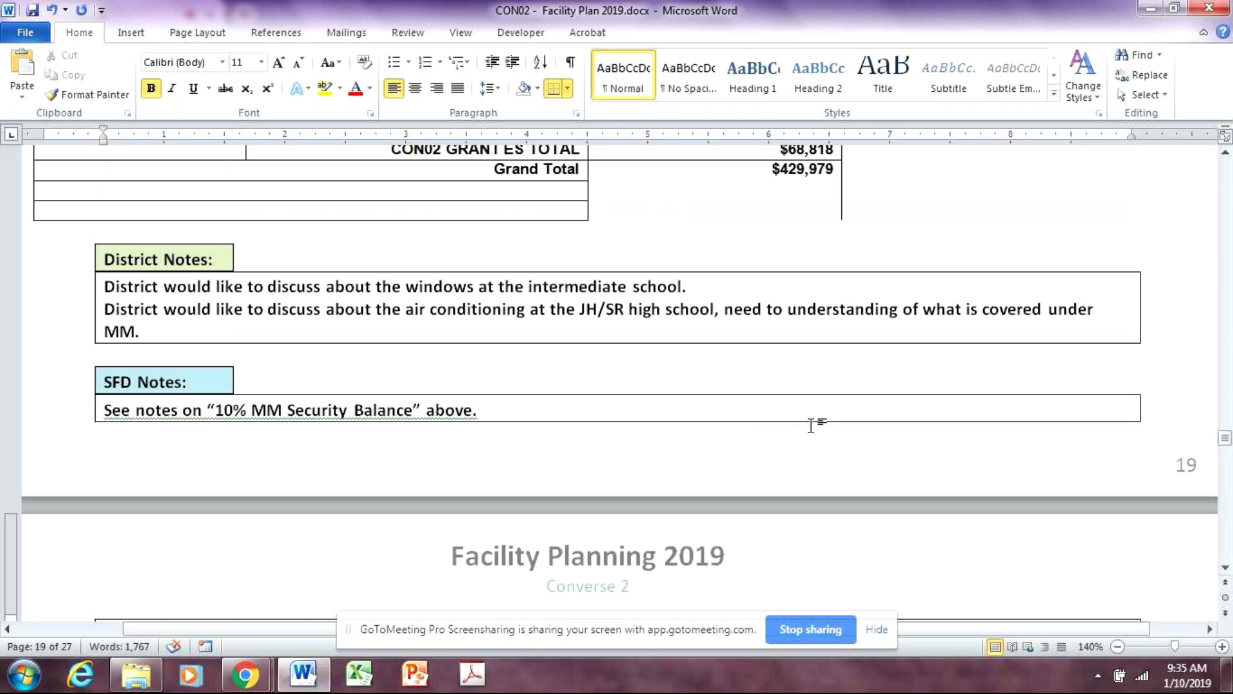
pyautogui.click(224, 329)
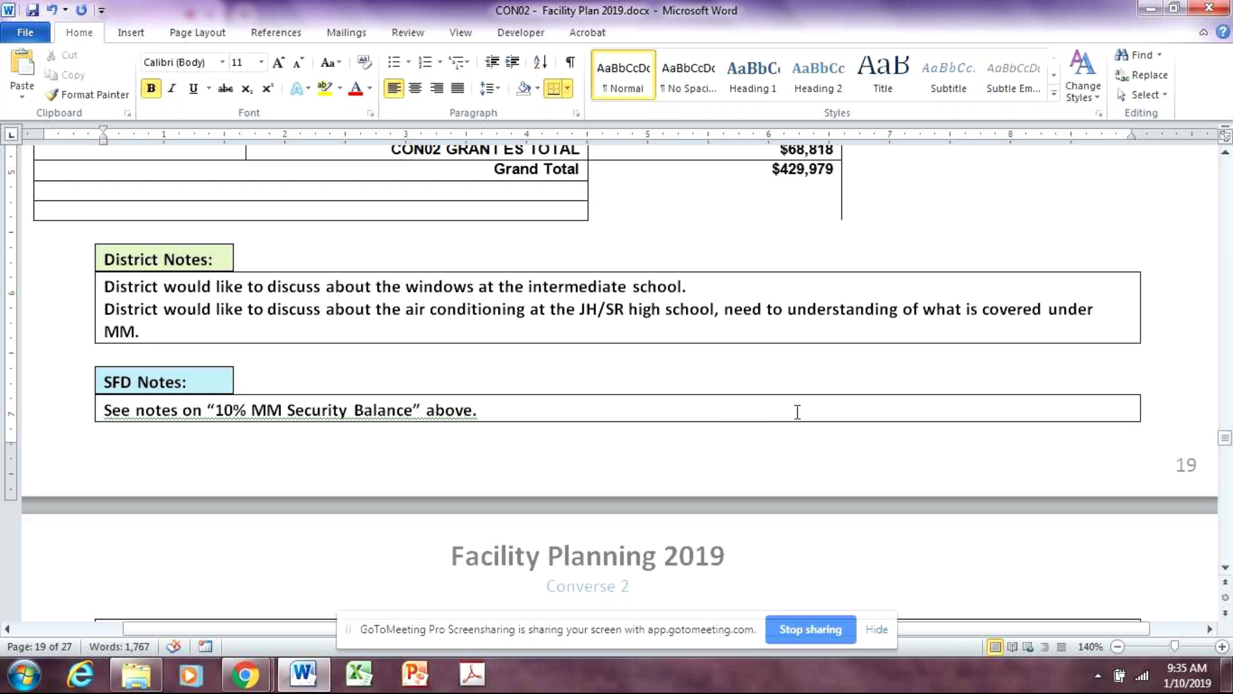
pyautogui.scroll(-5, 797, 411)
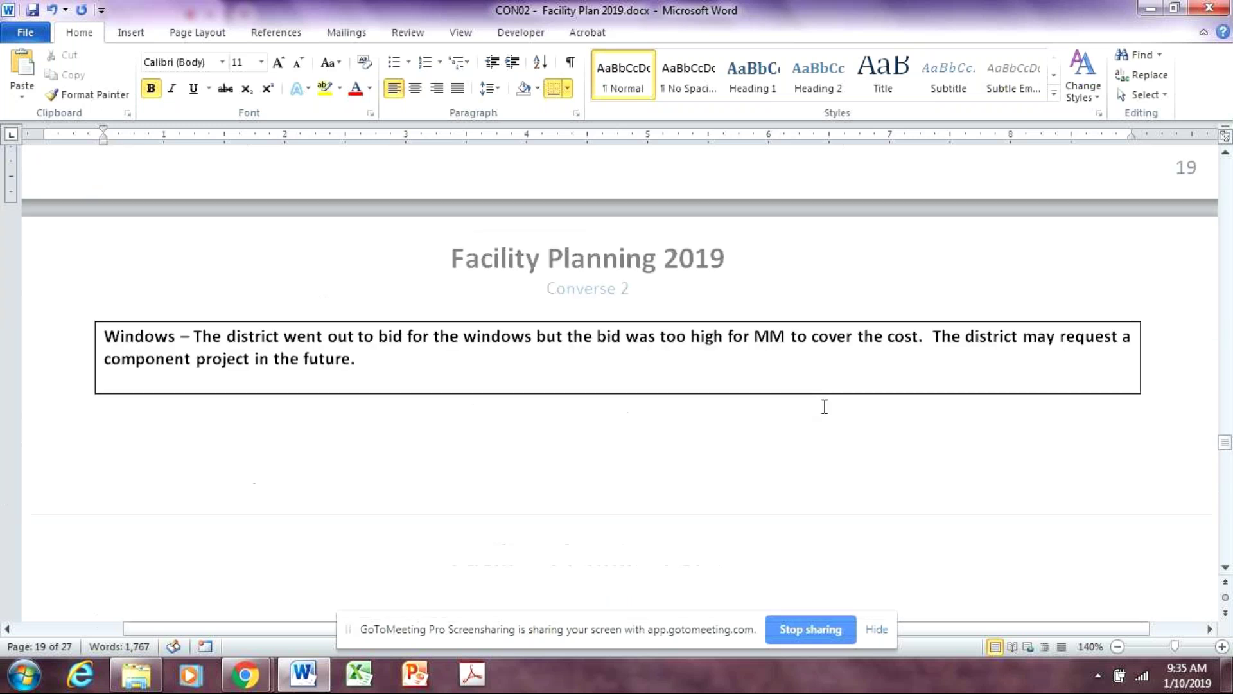
# Start a new line in the page 20 box reading 'Air conditioning -'
pyautogui.click(158, 375)
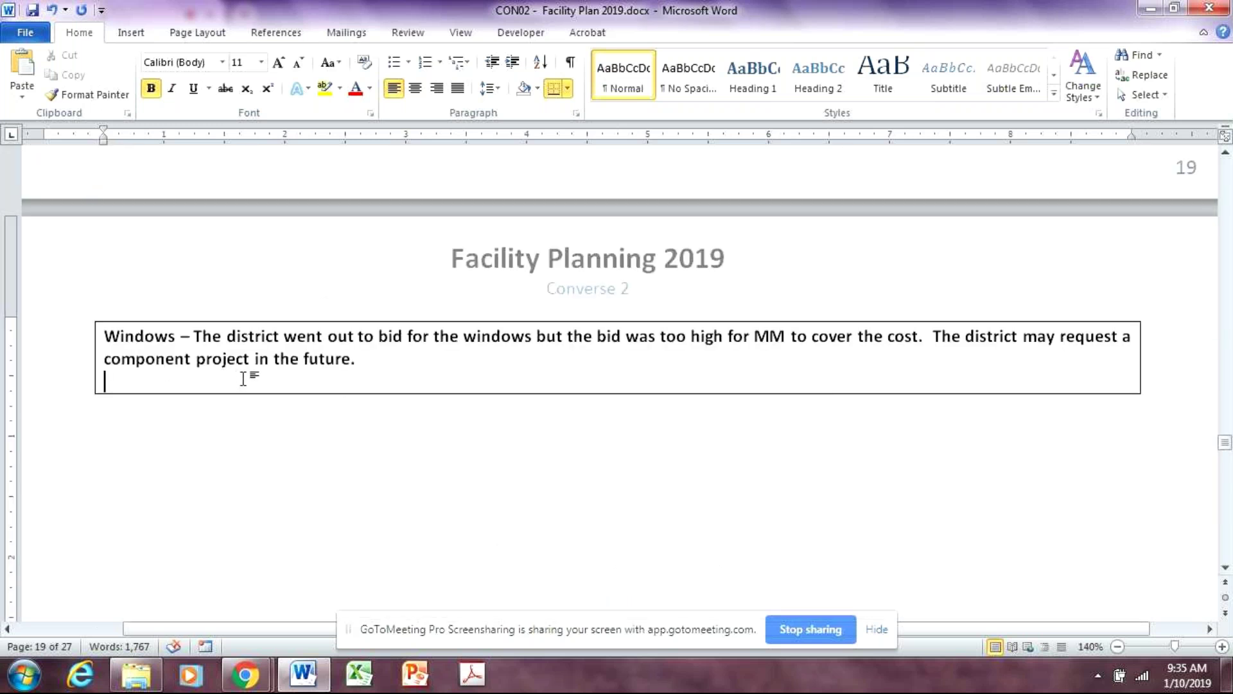
pyautogui.write('Air conditioning -')
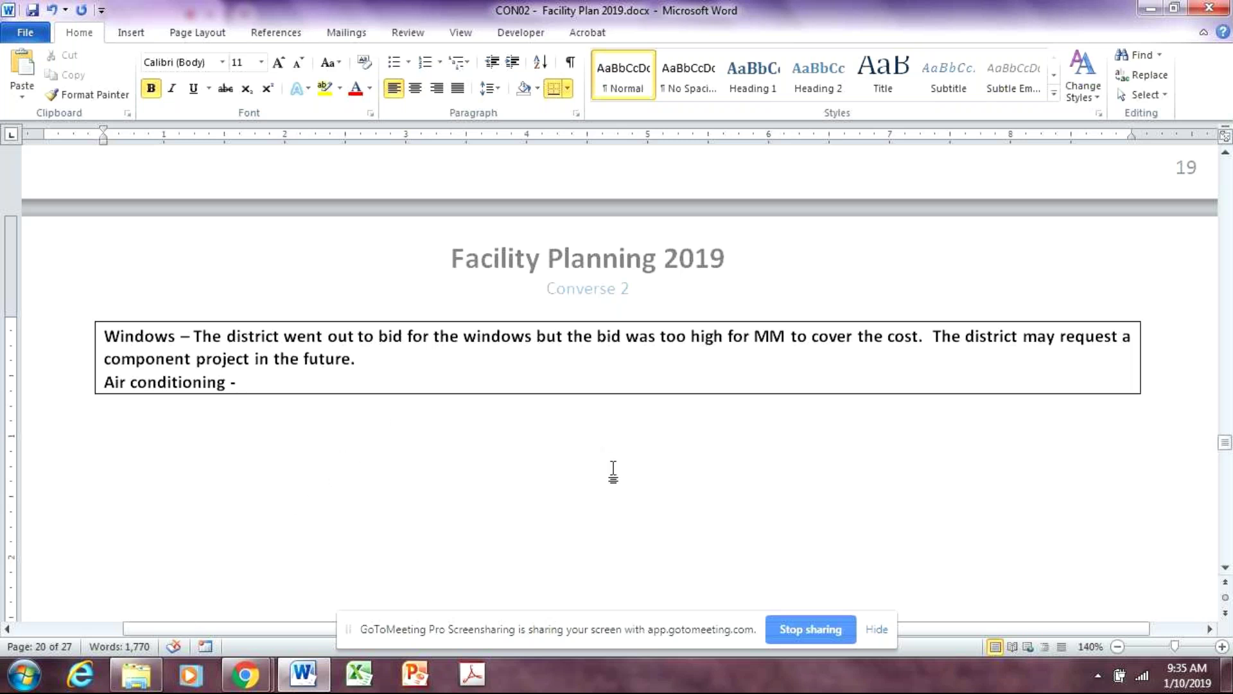
pyautogui.scroll(-3, 616, 469)
pyautogui.scroll(-9, 630, 475)
pyautogui.scroll(13, 719, 424)
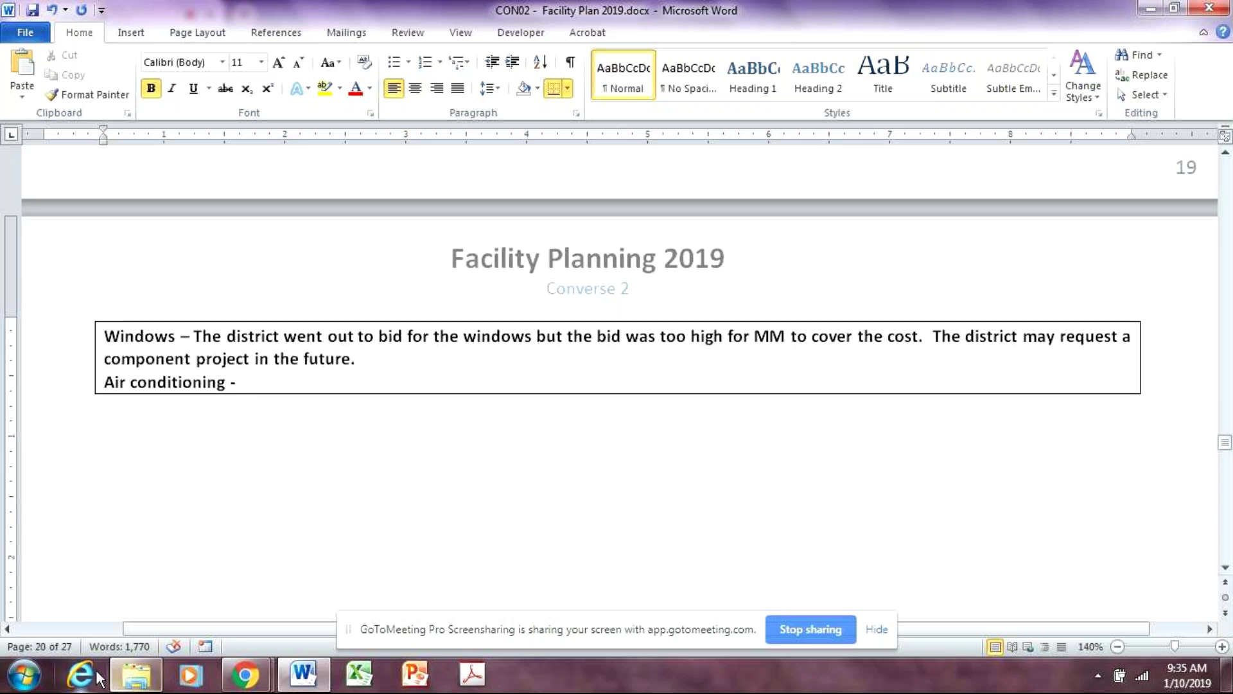
# Launch the Portal2-VPN shortcut from the Desktop's VPN folder in Explorer
pyautogui.click(24, 675)
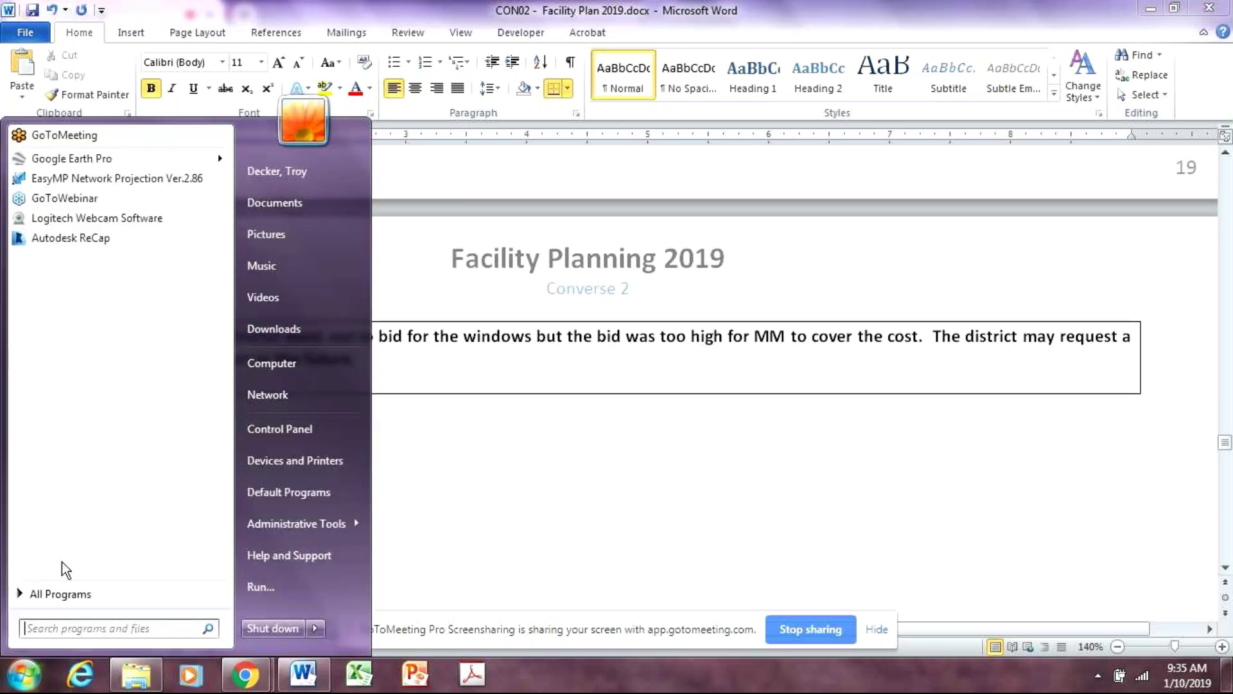
pyautogui.press('Escape')
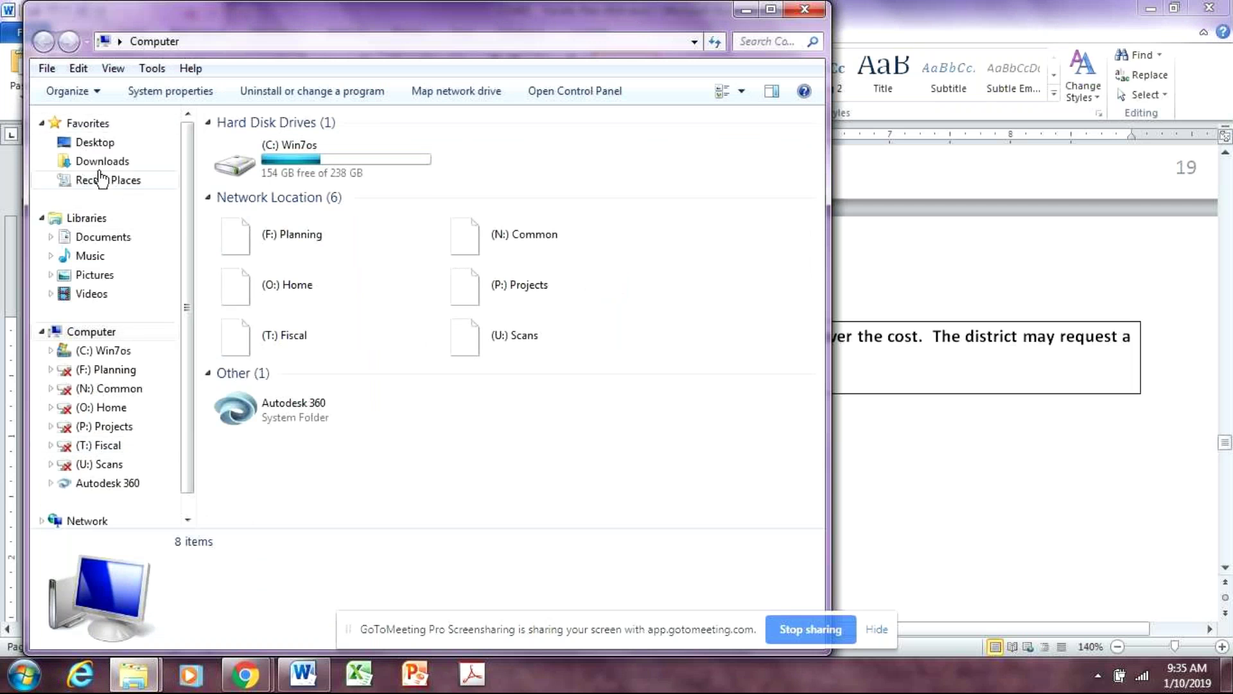
pyautogui.click(96, 143)
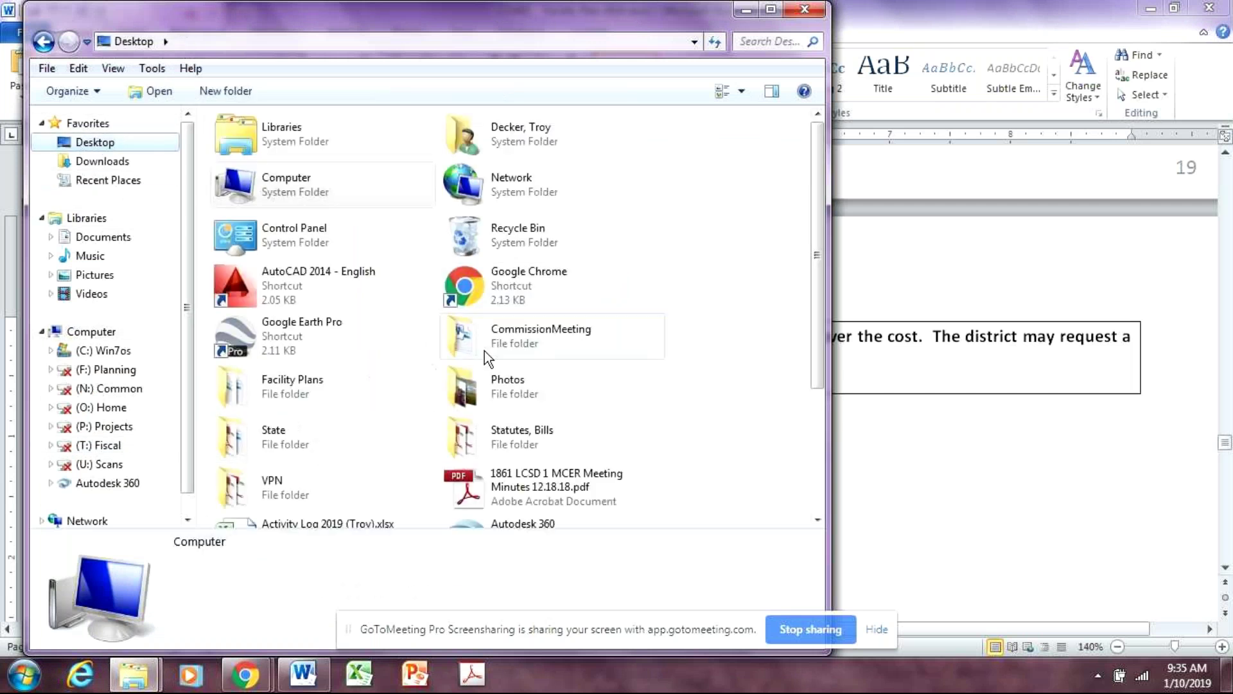
pyautogui.doubleClick(281, 496)
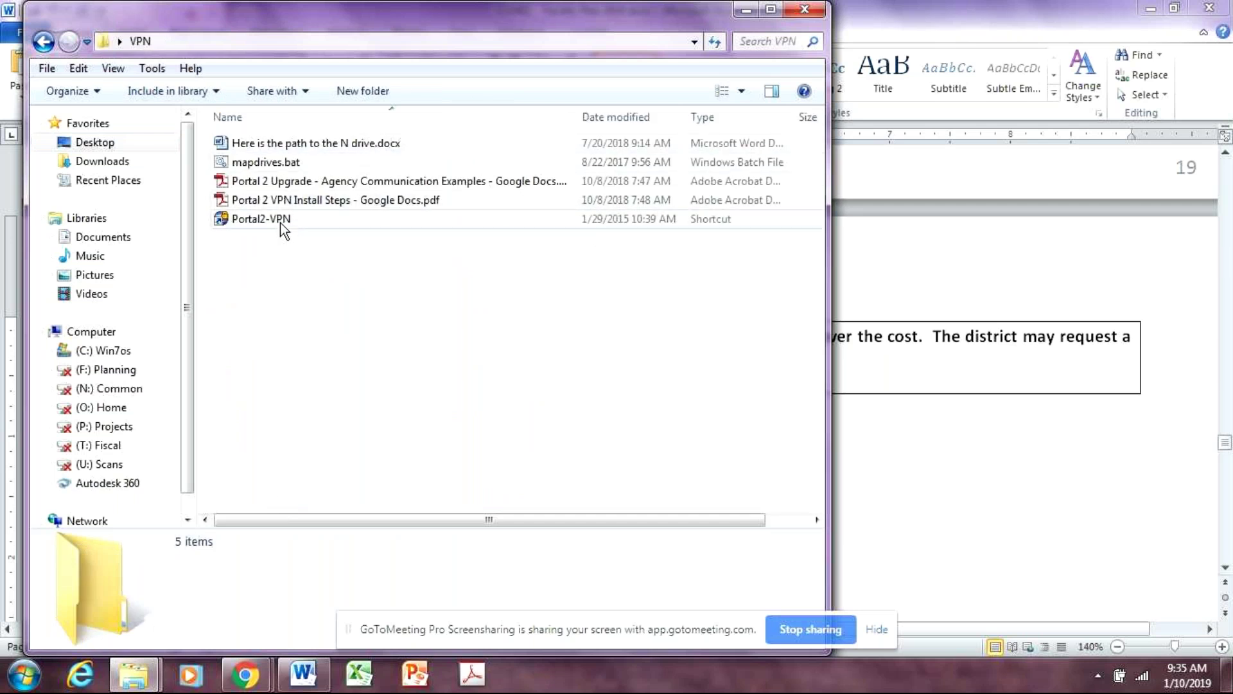
pyautogui.doubleClick(281, 222)
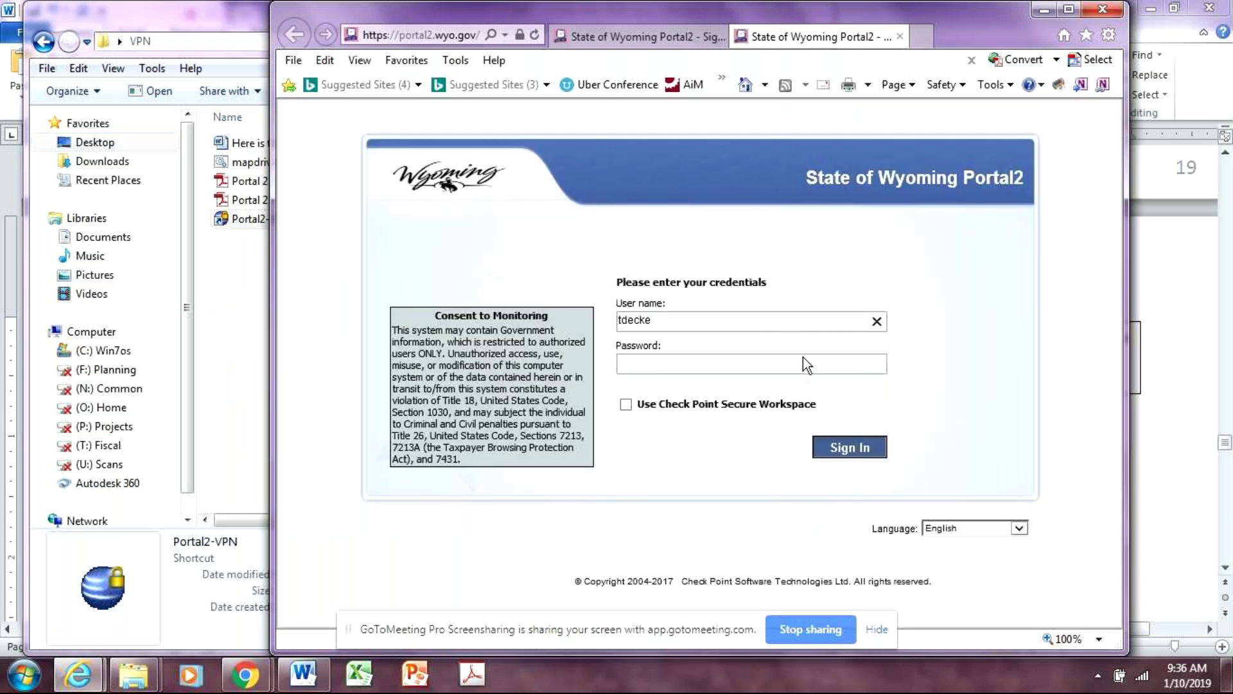
# Sign in to Portal2 with the account password and challenge code, connect SSL Network Extender, and return to Word
pyautogui.click(821, 357)
pyautogui.write('••••••••')
pyautogui.click(849, 447)
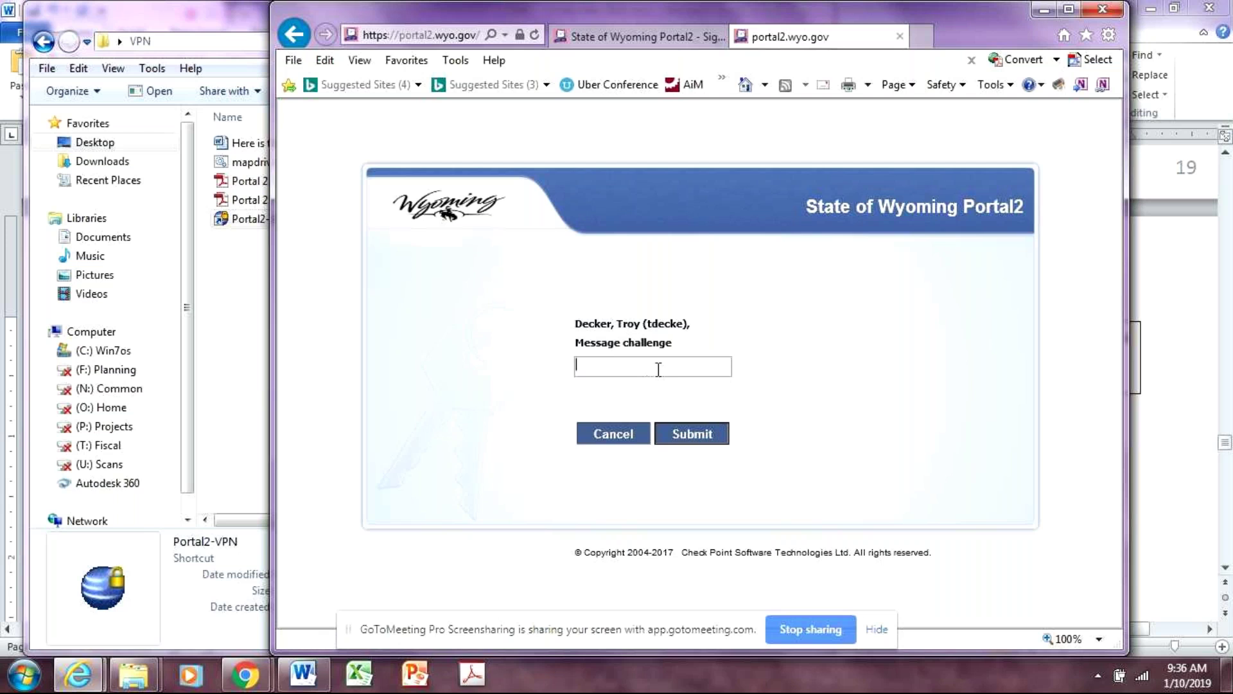
pyautogui.write('••')
pyautogui.click(694, 434)
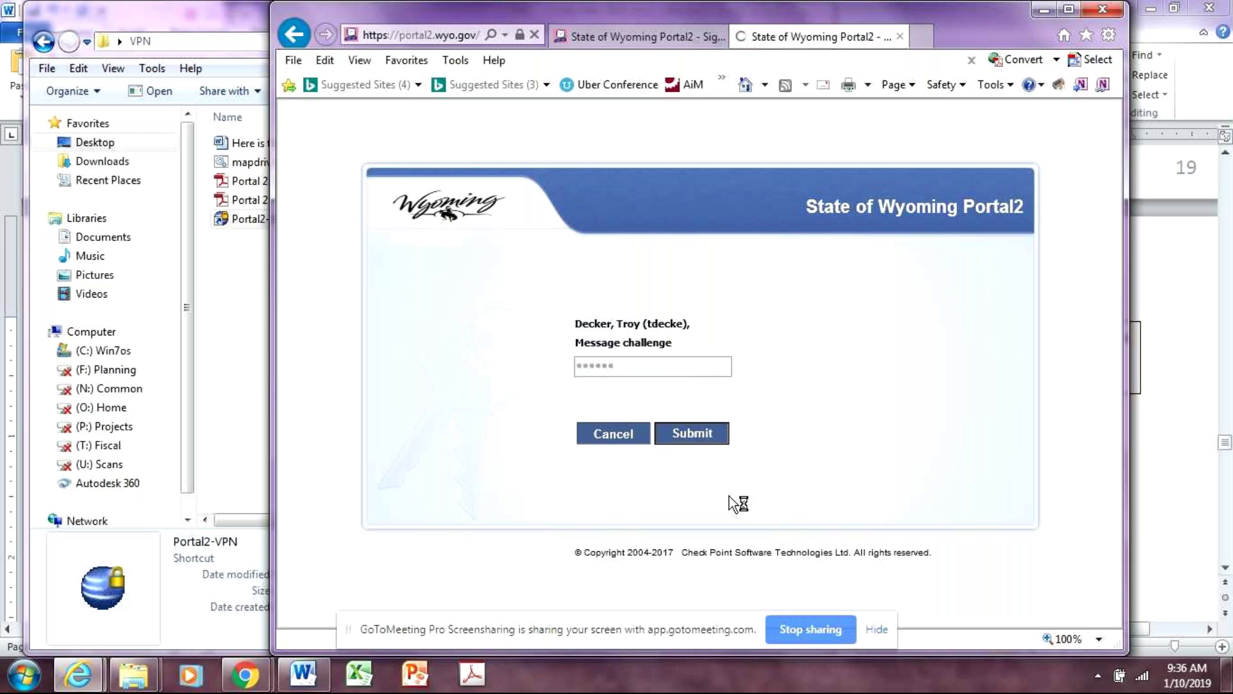
pyautogui.click(453, 274)
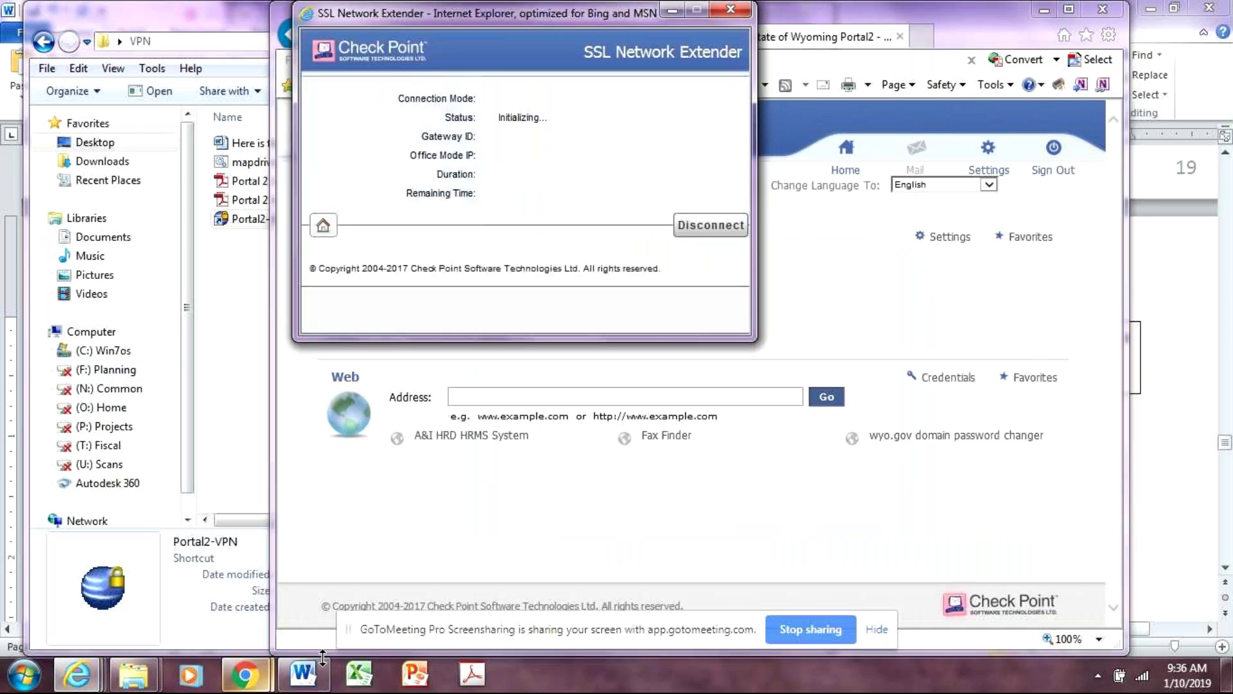
pyautogui.click(305, 684)
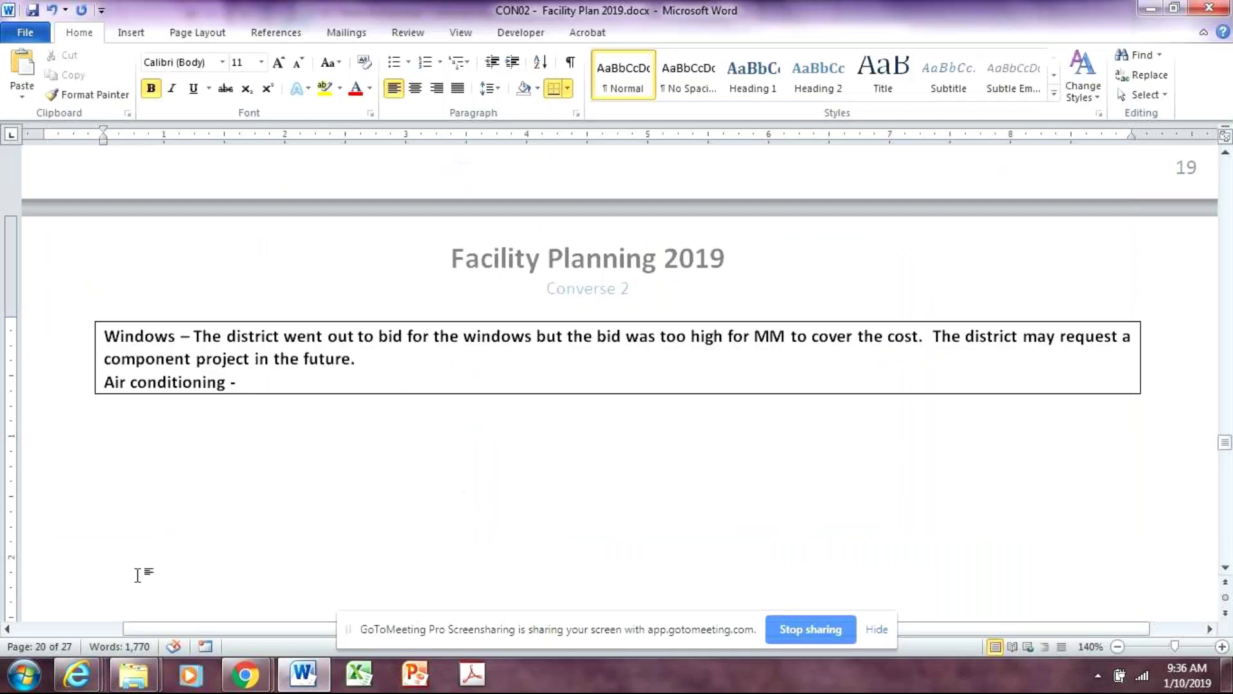
pyautogui.moveTo(154, 685)
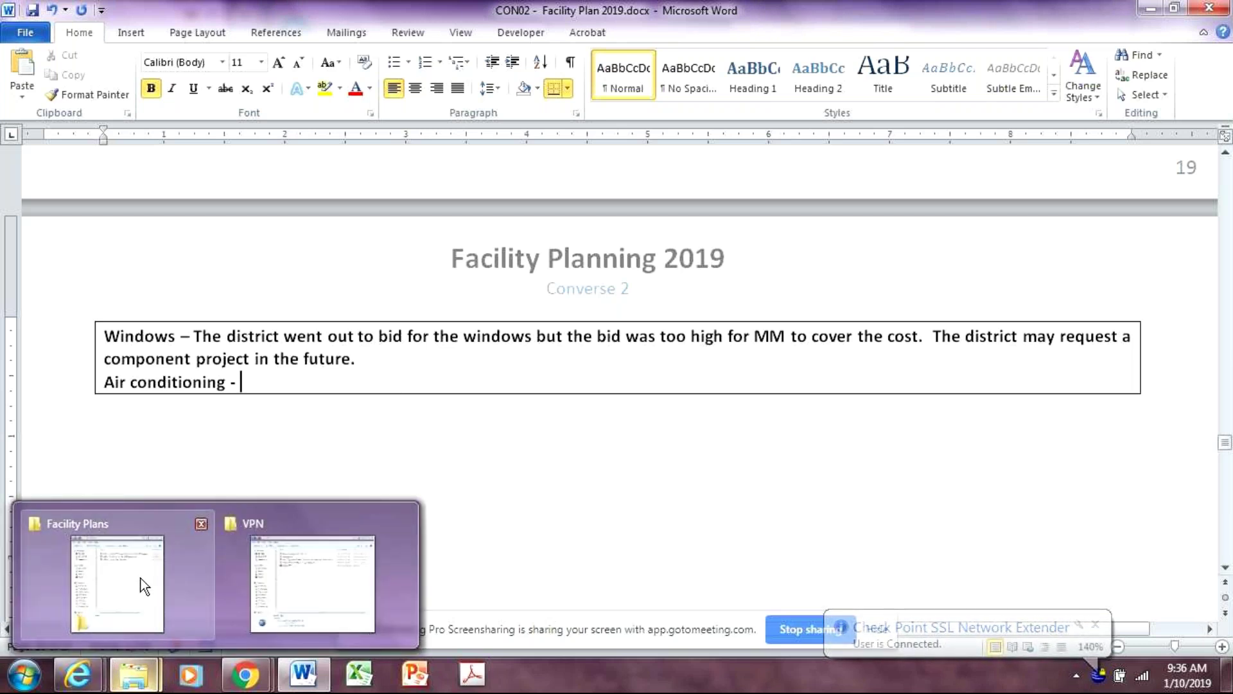
pyautogui.moveTo(143, 582)
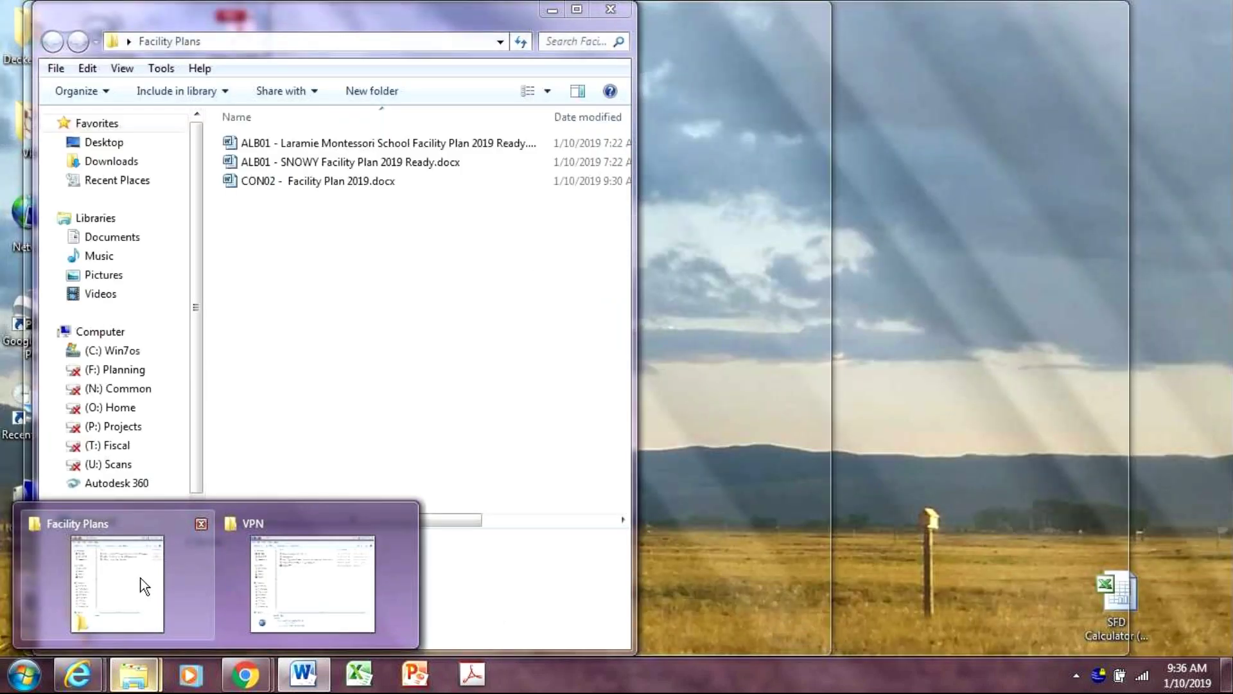
# Browse (N:) Common > Letters & Correspondence > Directors Memos > 2018 and open the AG Option PDF
pyautogui.click(141, 578)
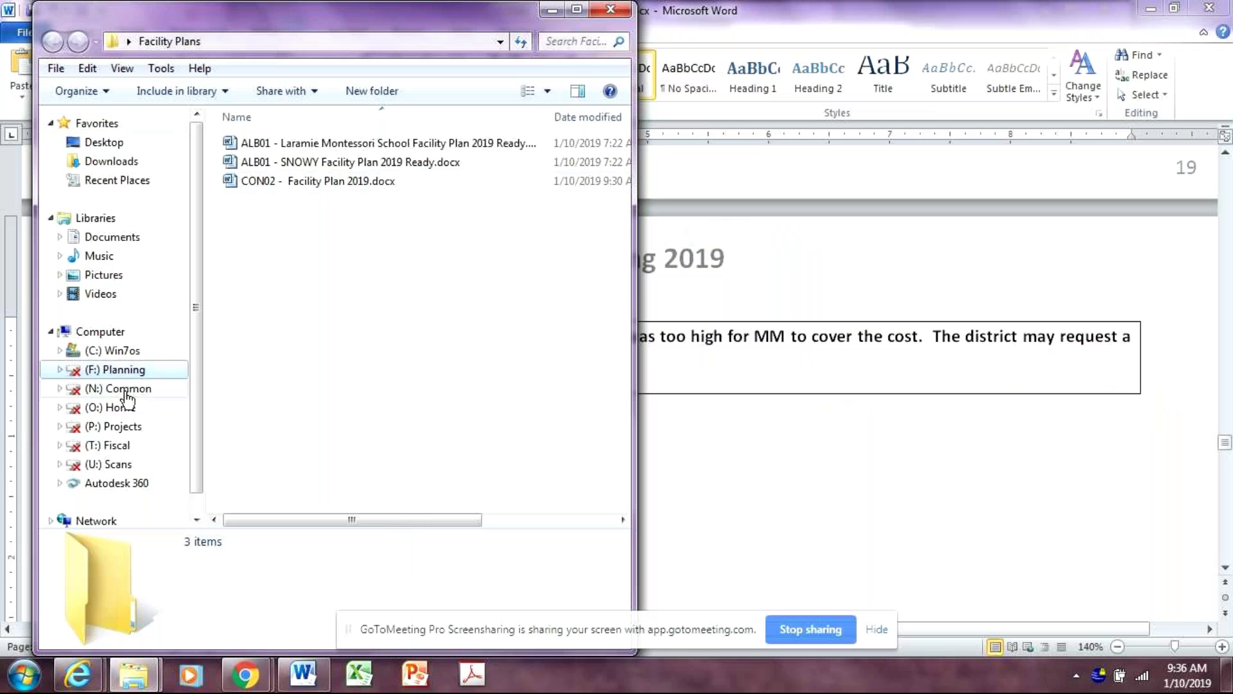
pyautogui.click(77, 389)
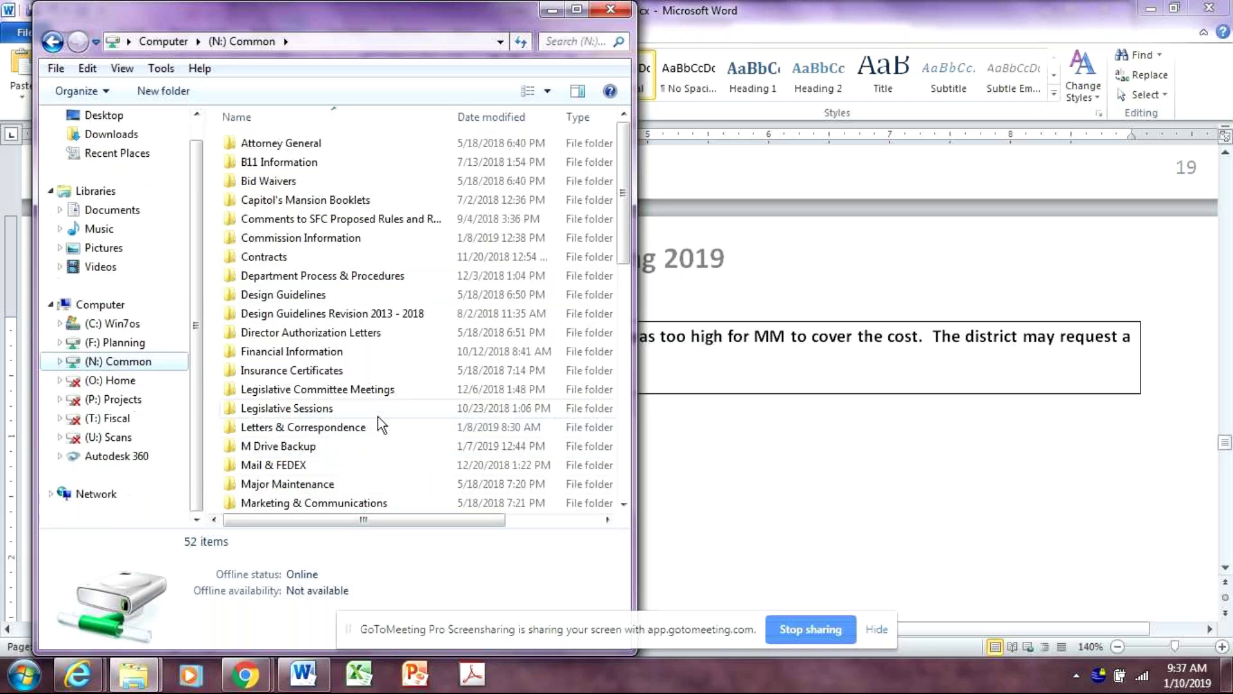
pyautogui.moveTo(630, 230); pyautogui.dragTo(631, 283)
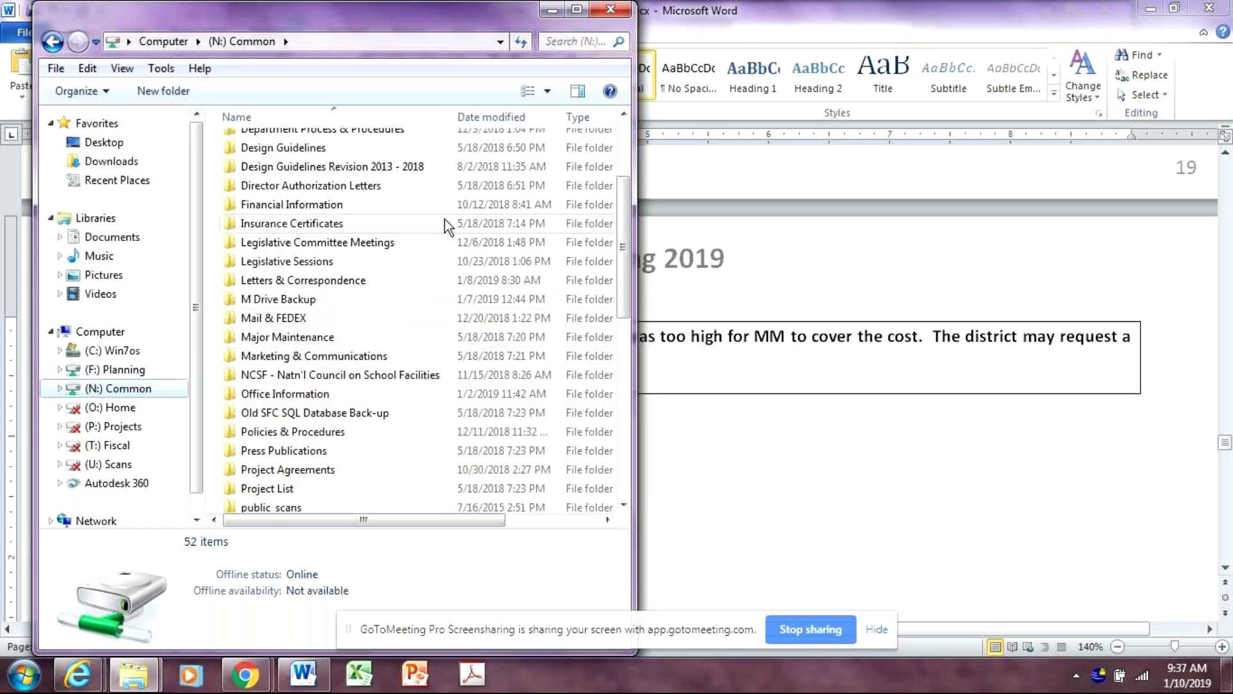
pyautogui.click(347, 289)
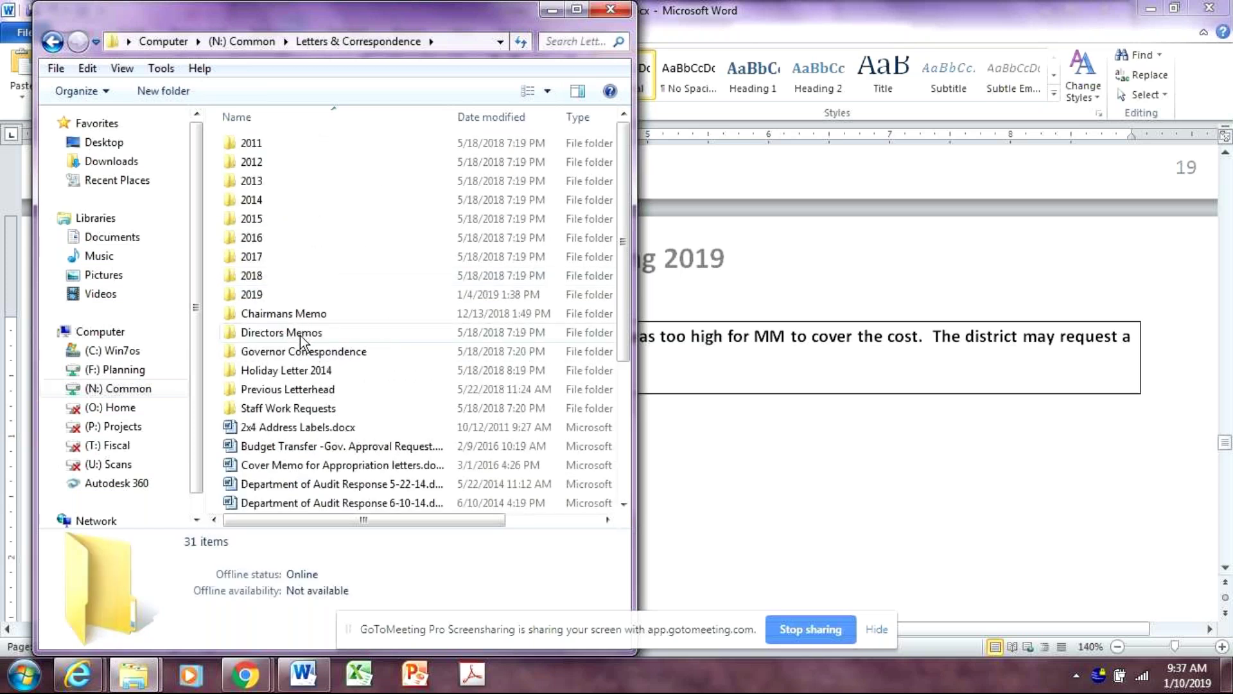
pyautogui.doubleClick(300, 334)
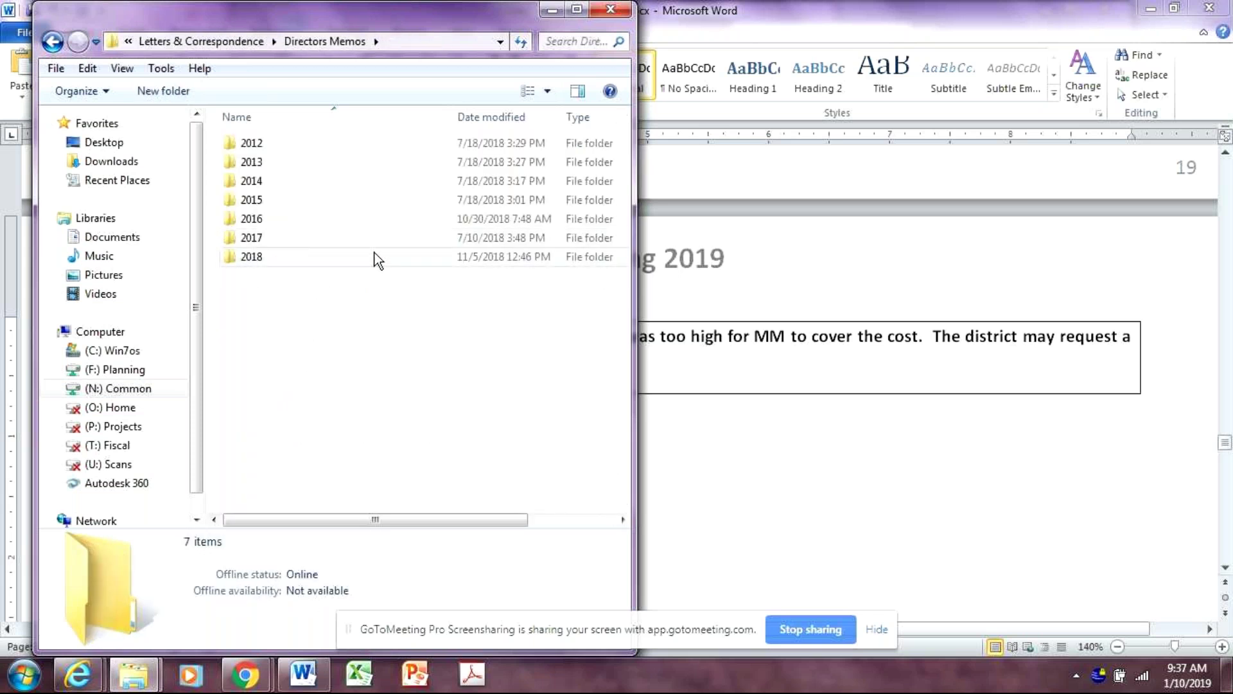
pyautogui.doubleClick(275, 254)
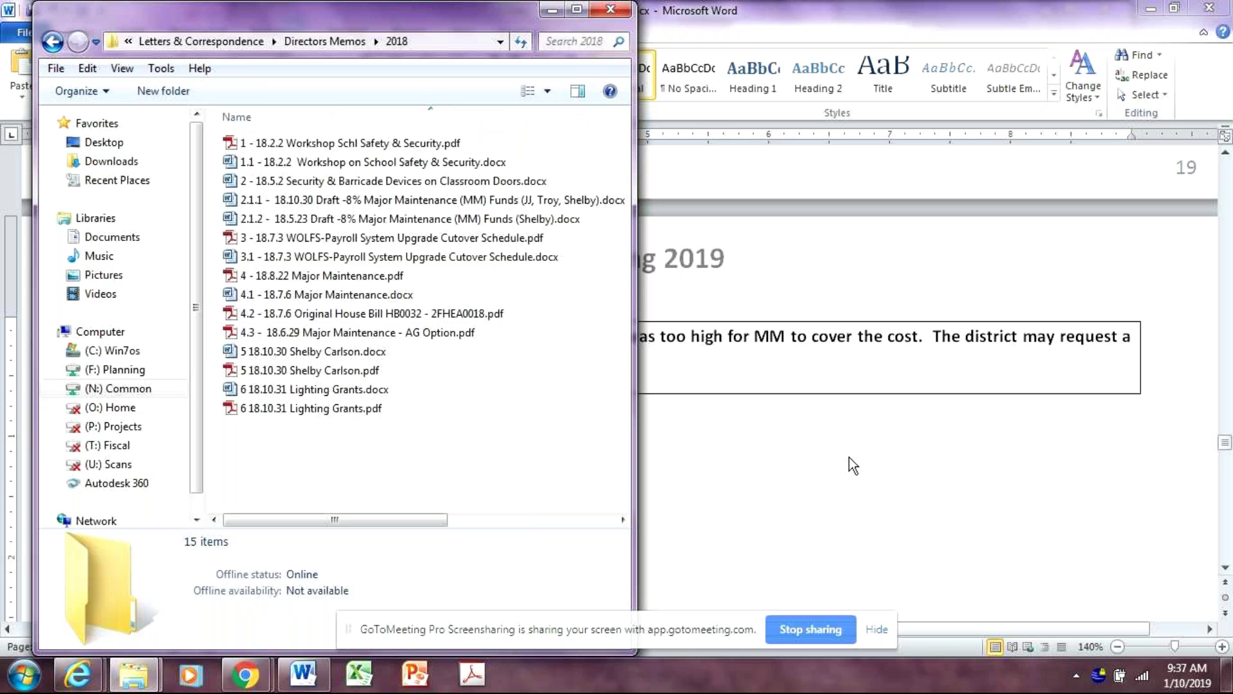
pyautogui.click(383, 333)
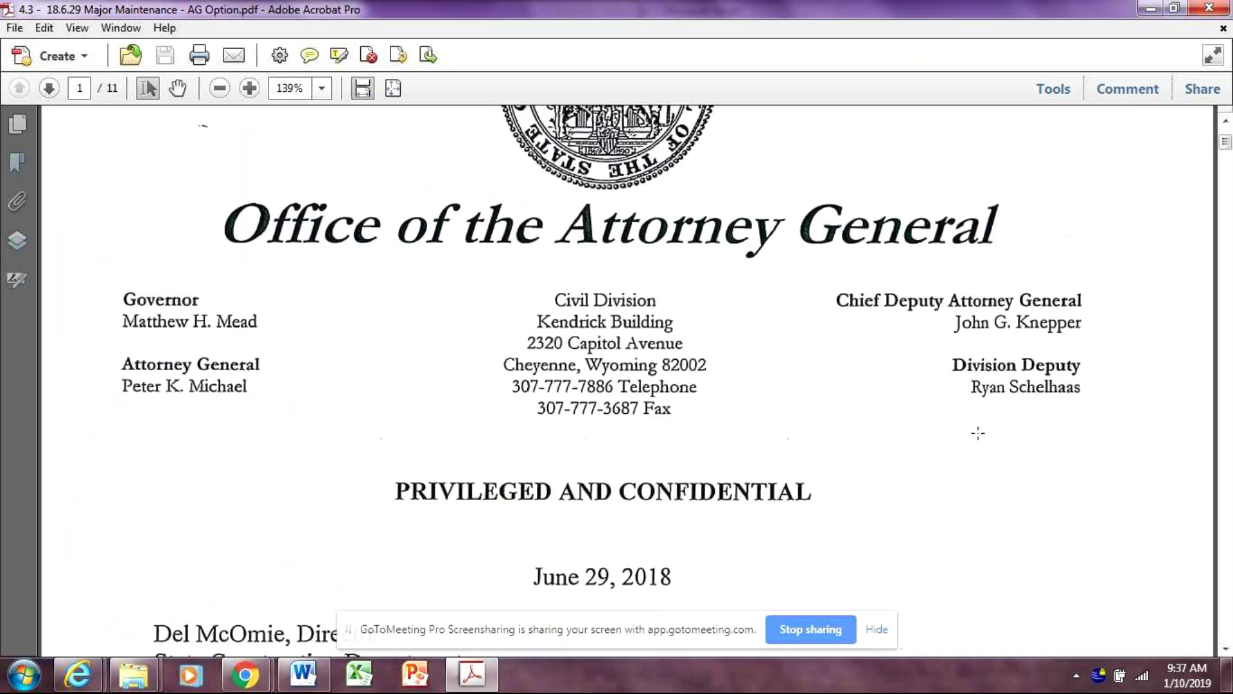
pyautogui.scroll(-4, 980, 480)
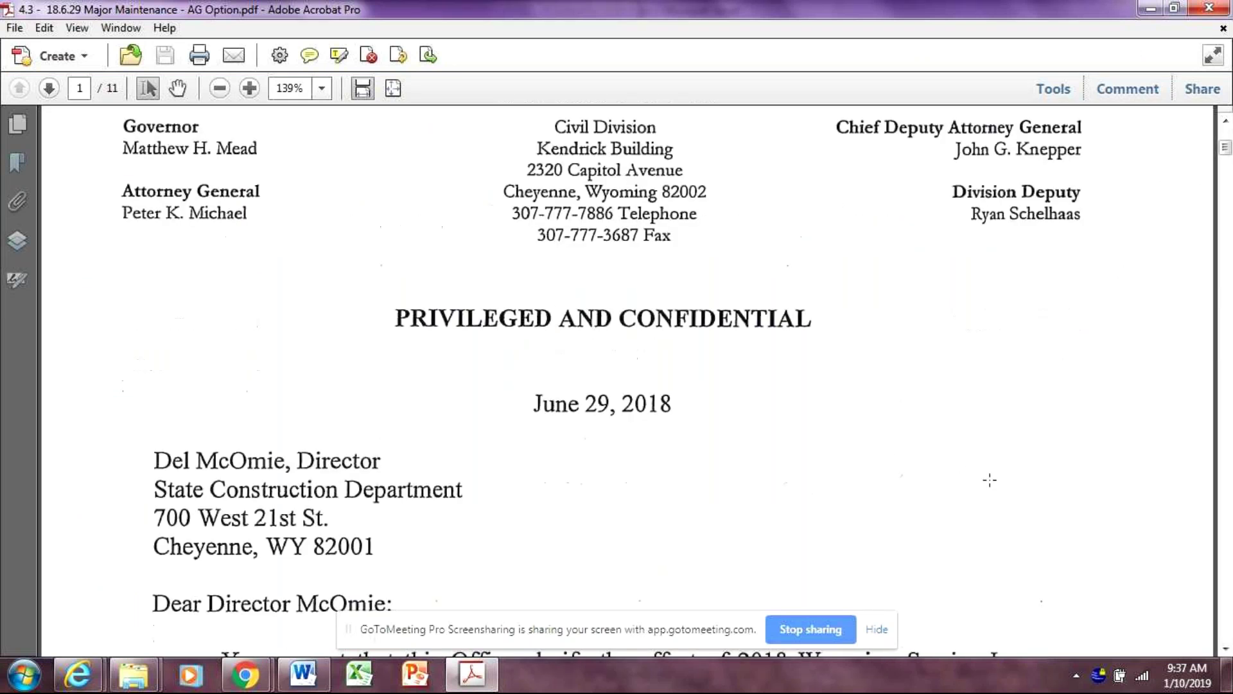
pyautogui.scroll(-2, 1010, 475)
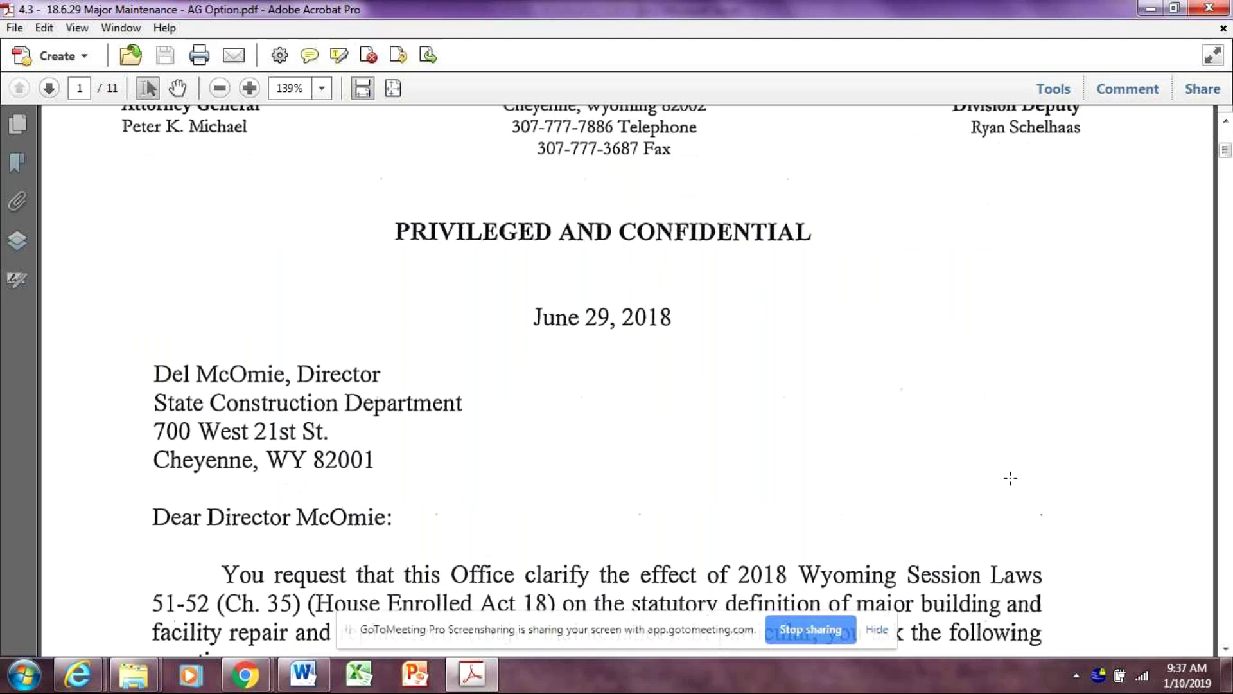